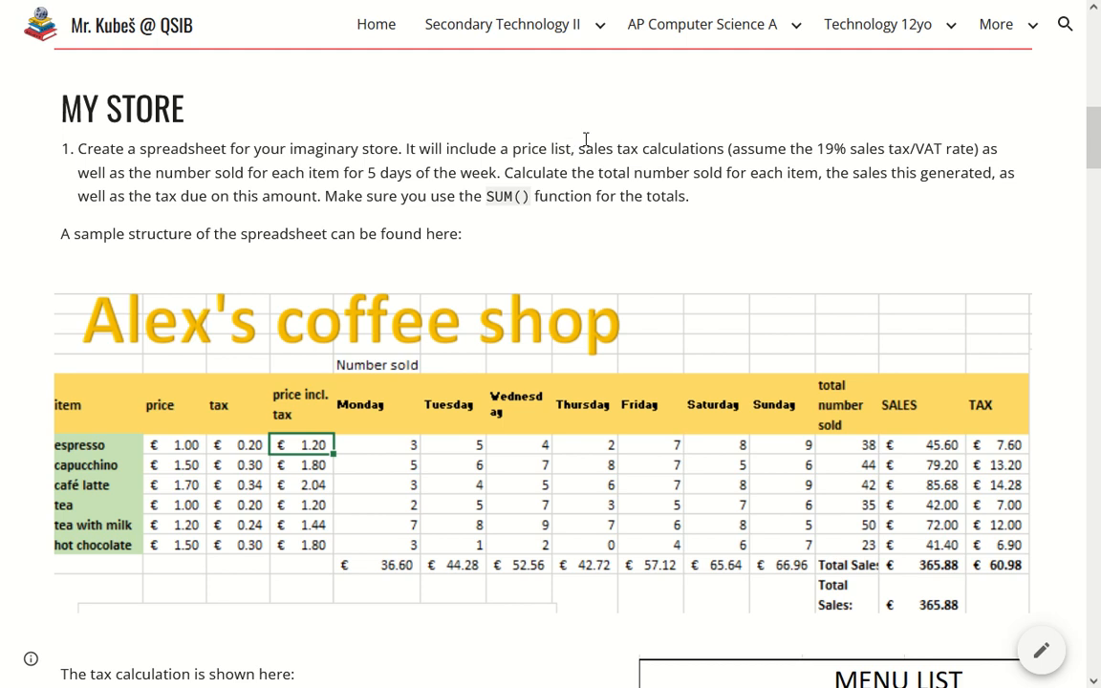
# Review the My Store assignment instructions on sales tax, total number sold and the SUM() function, plus the sample coffee shop spreadsheet
pyautogui.moveTo(579, 143); pyautogui.dragTo(733, 149)
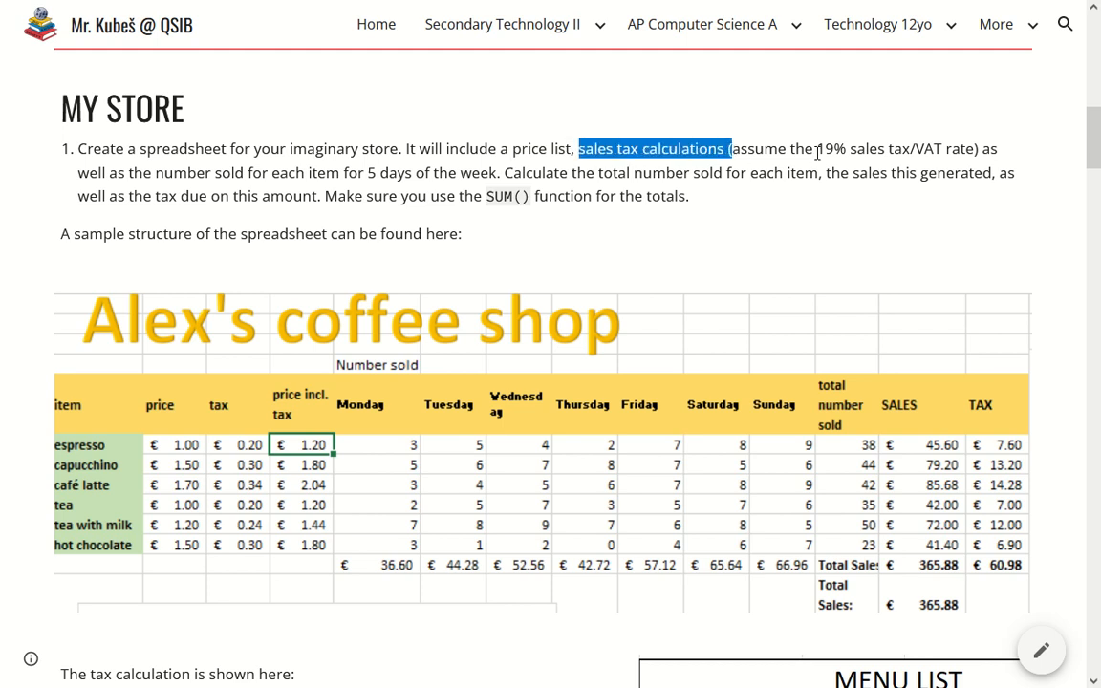
pyautogui.moveTo(819, 148); pyautogui.dragTo(976, 145)
pyautogui.click(919, 149)
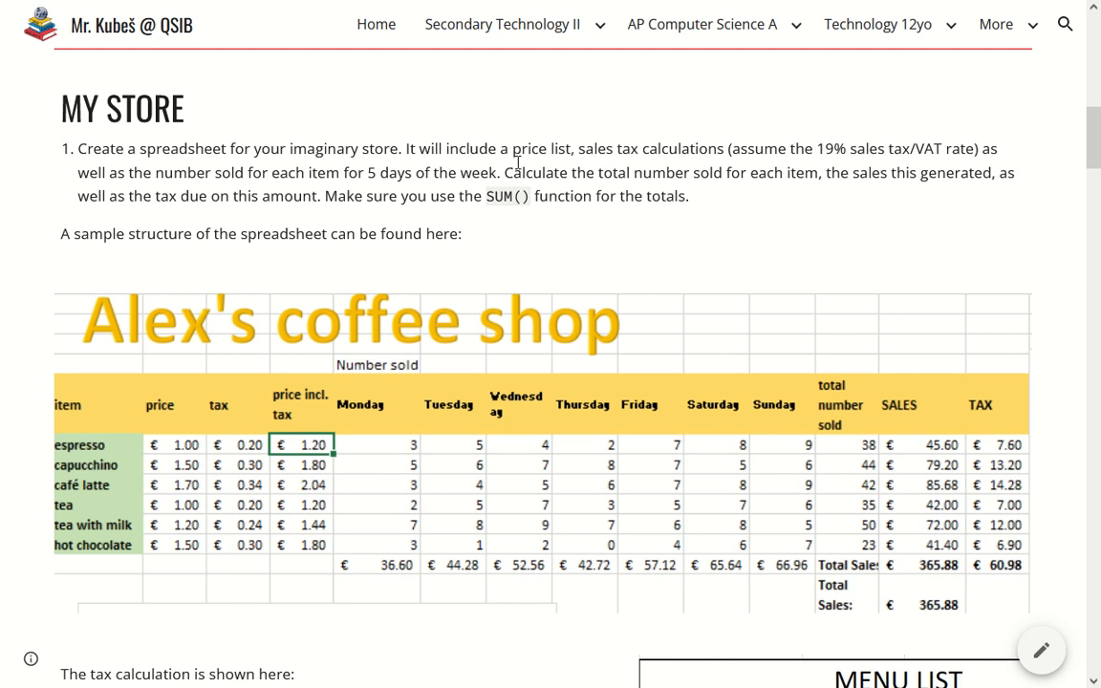
pyautogui.moveTo(497, 173); pyautogui.dragTo(822, 179)
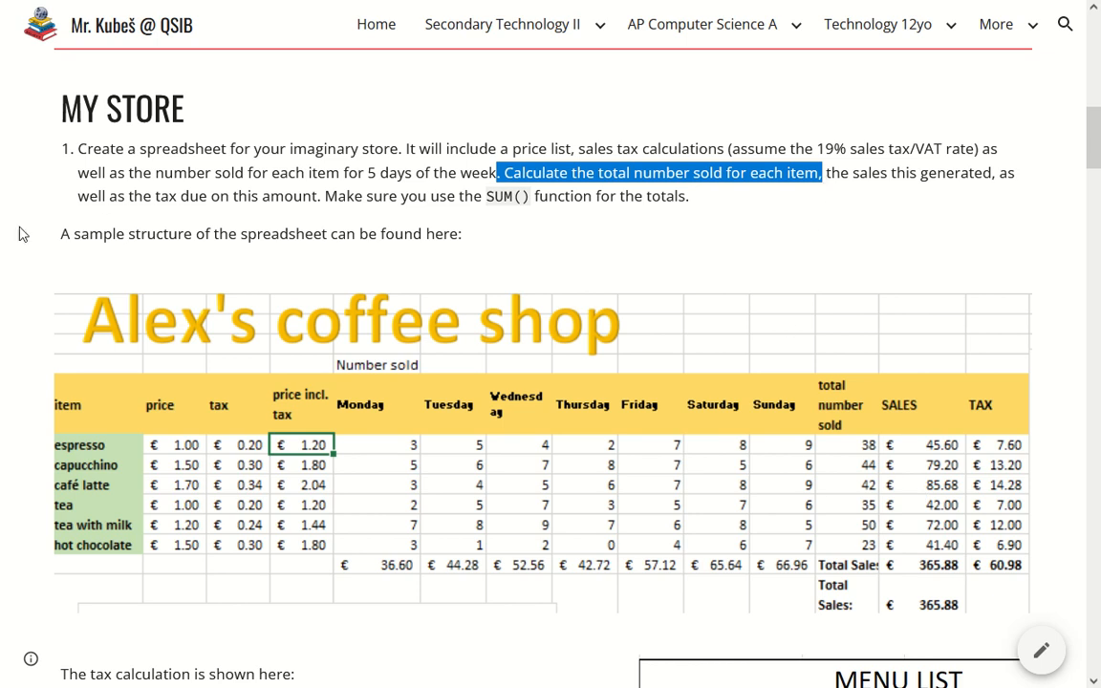
pyautogui.moveTo(86, 173); pyautogui.dragTo(275, 200)
pyautogui.click(271, 182)
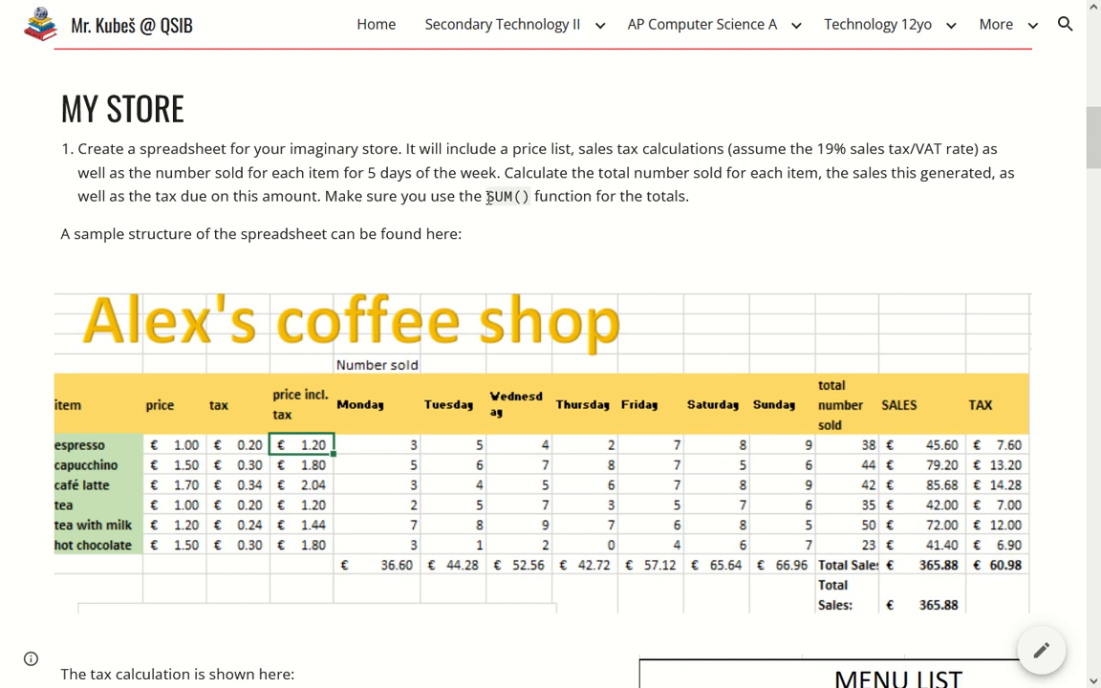
pyautogui.moveTo(486, 197); pyautogui.dragTo(531, 195)
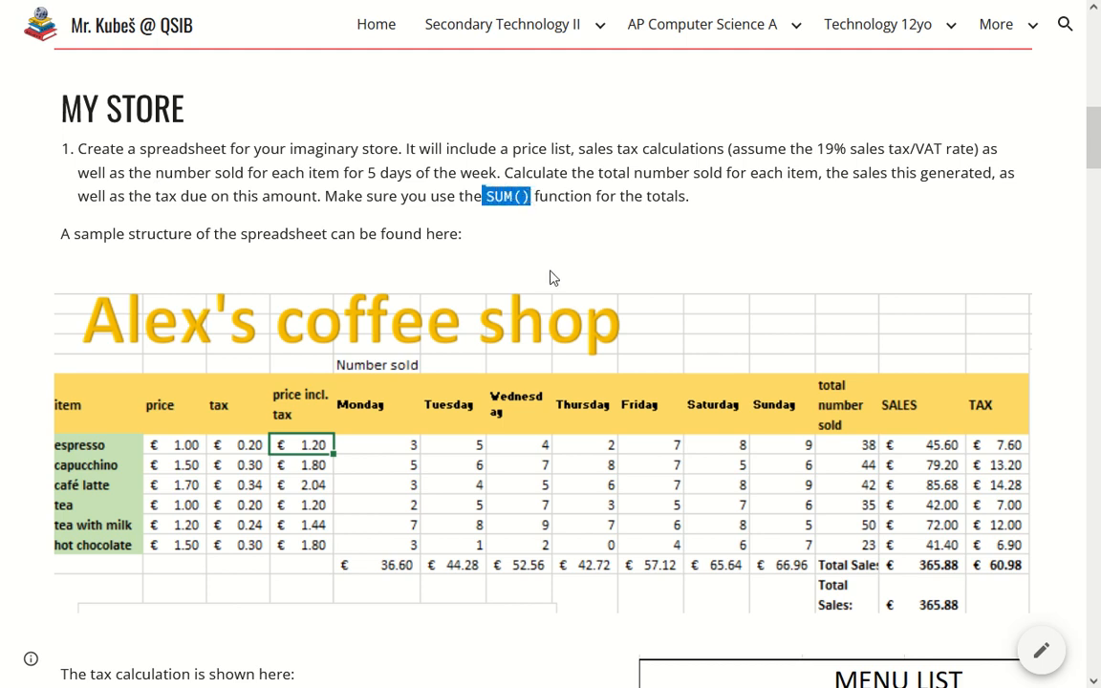
pyautogui.scroll(-1, 542, 270)
pyautogui.scroll(-1, 543, 269)
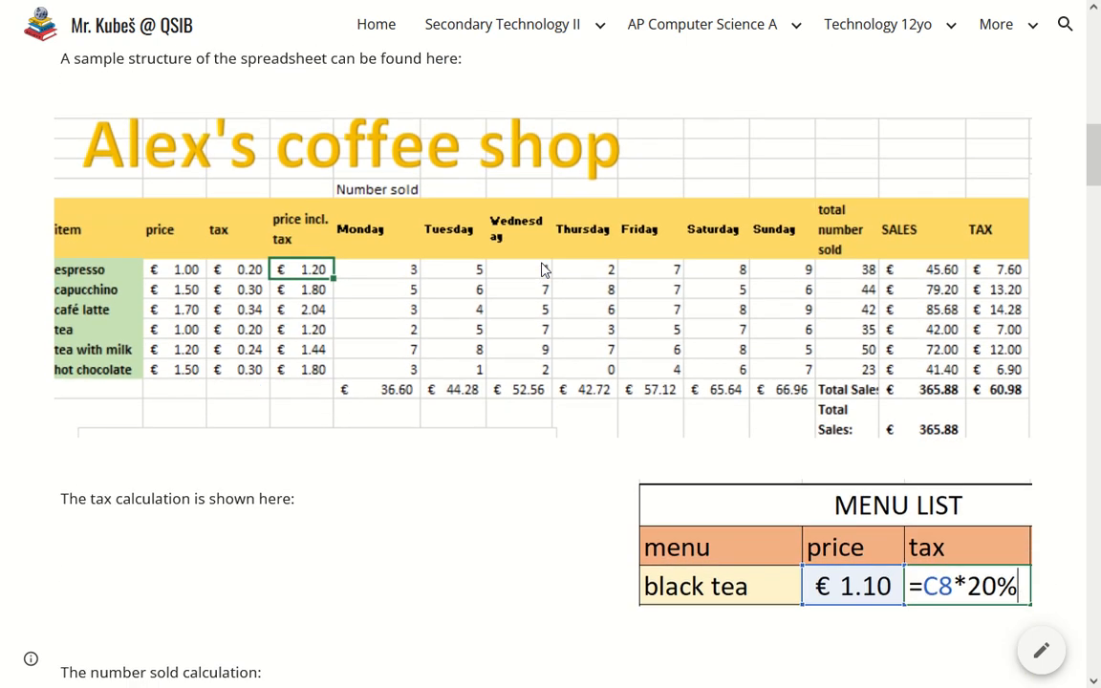
pyautogui.scroll(2, 543, 270)
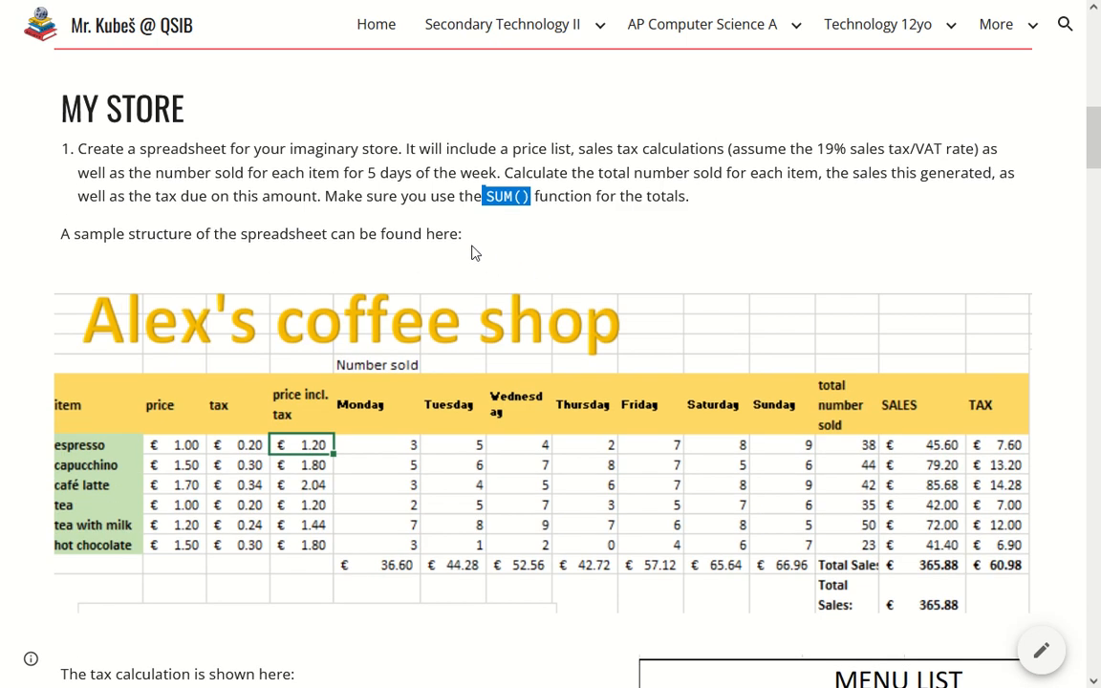
# Switch to Excel and create a blank workbook
pyautogui.press('super')
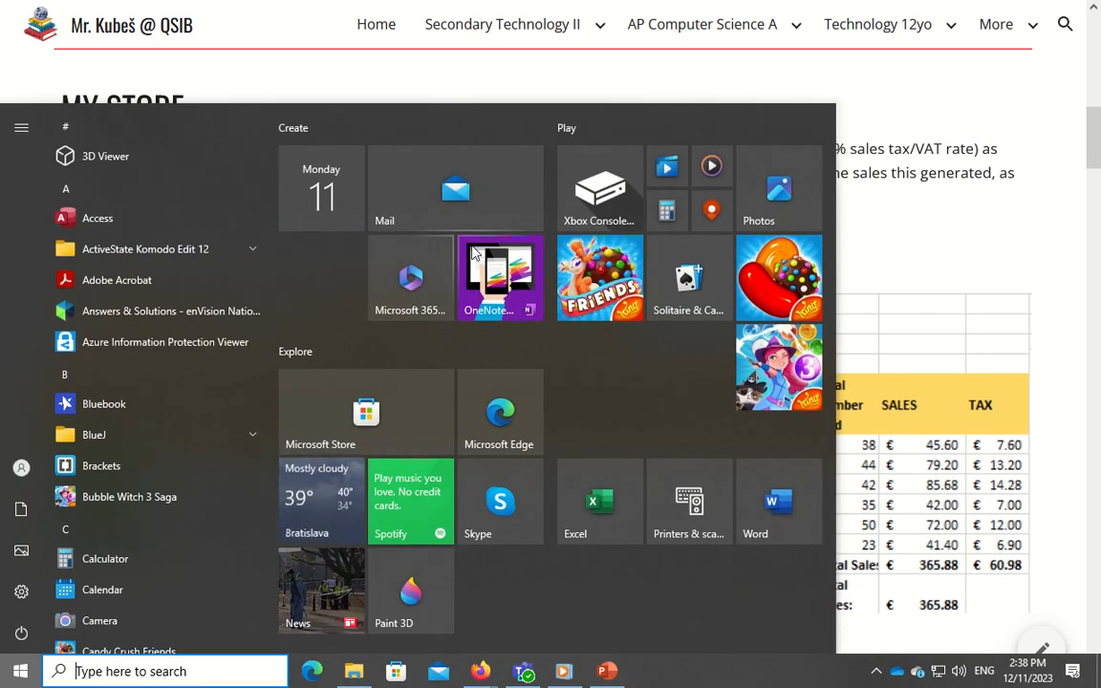
pyautogui.press('super')
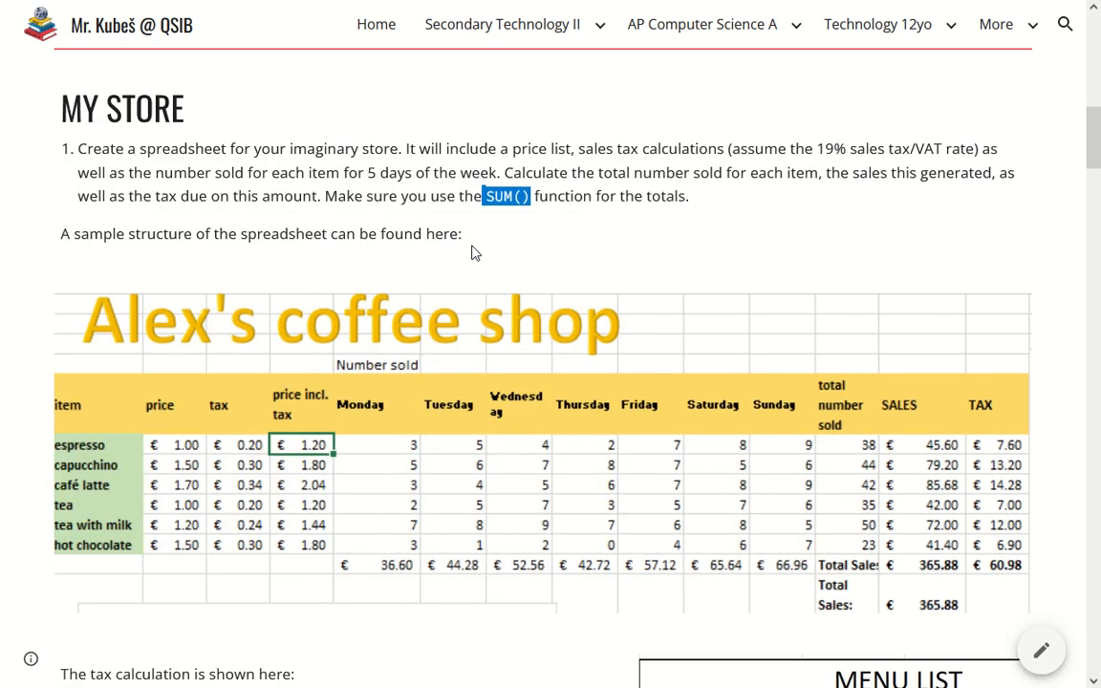
pyautogui.press('super')
pyautogui.write('e')
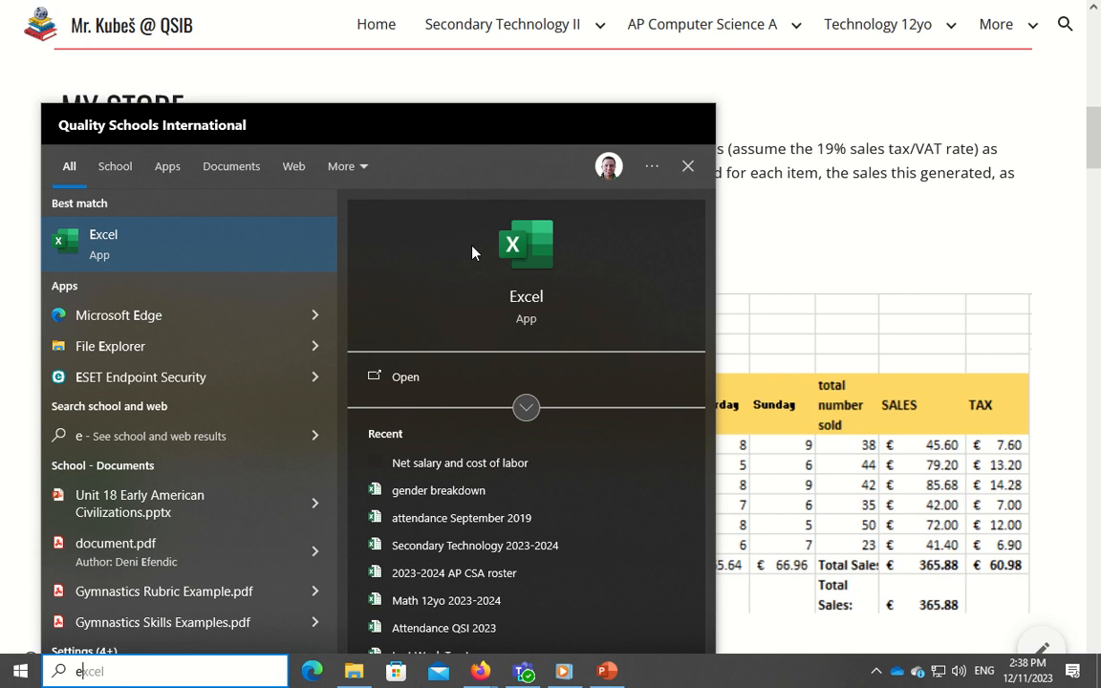
pyautogui.press('Return')
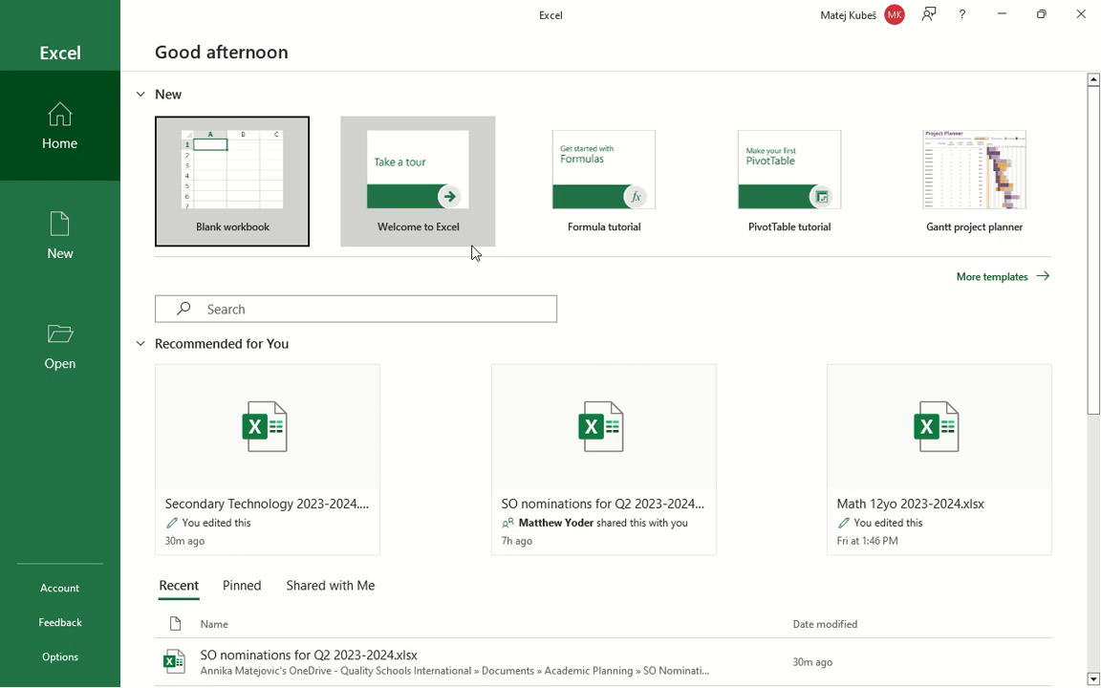
pyautogui.press('Return')
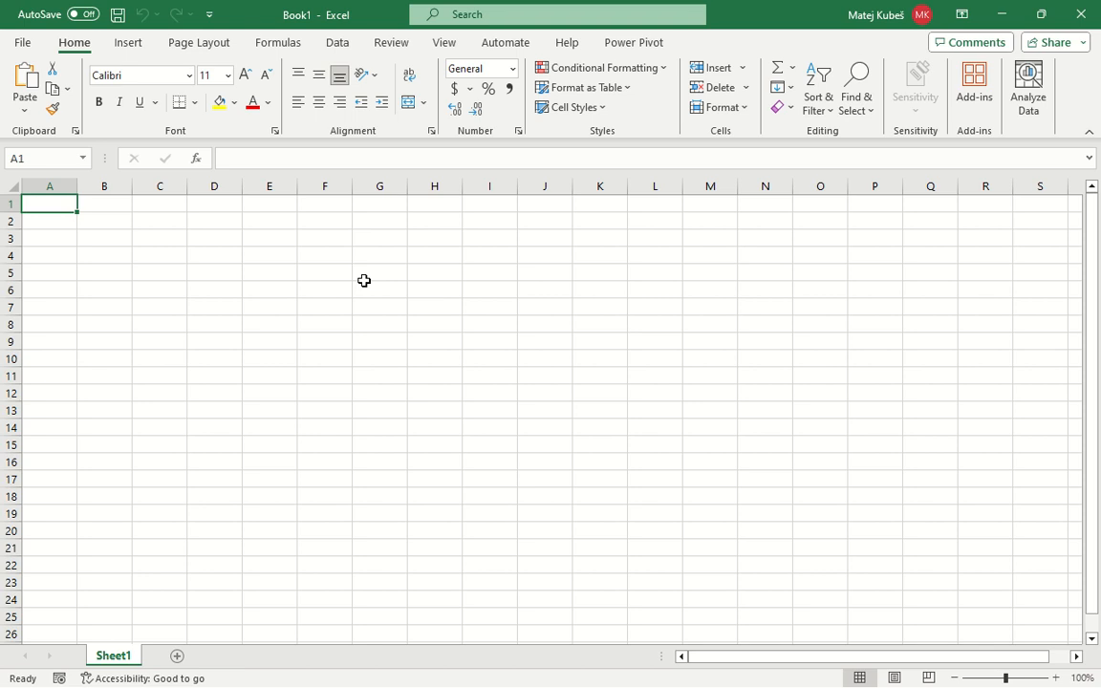
# Enter the store title in cell A1, made of the owner's name in possessive form followed by "Pet Store"
pyautogui.write('Mr. Ku')
pyautogui.press('BackSpace')
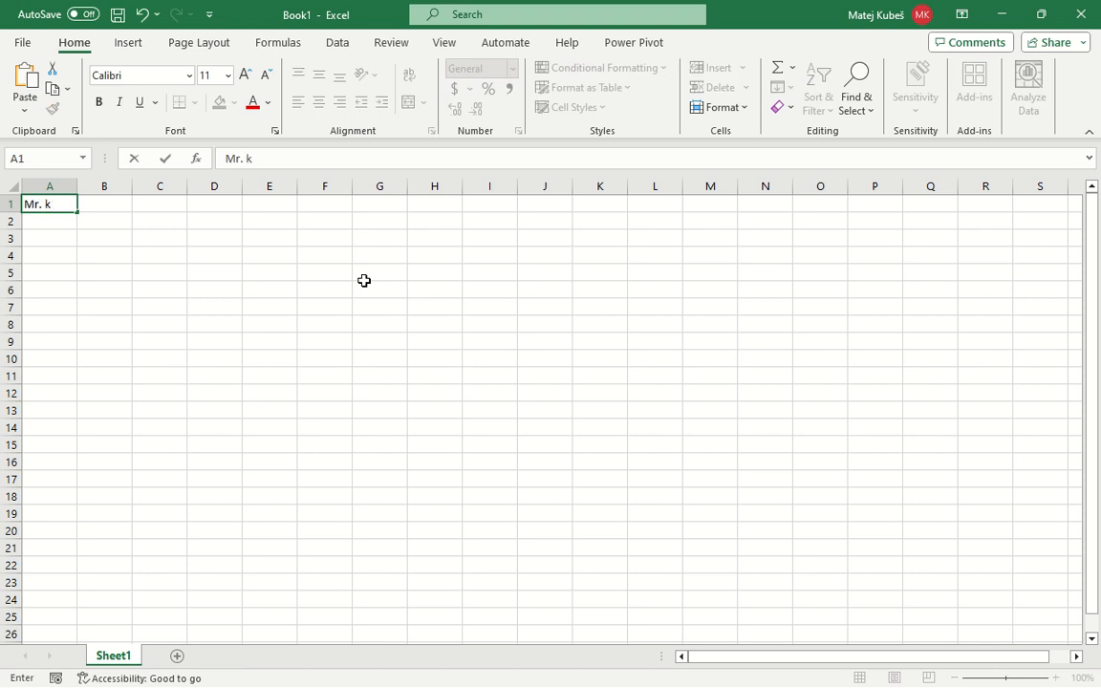
pyautogui.write('J')
pyautogui.write('ubes')
pyautogui.write("' Pet S")
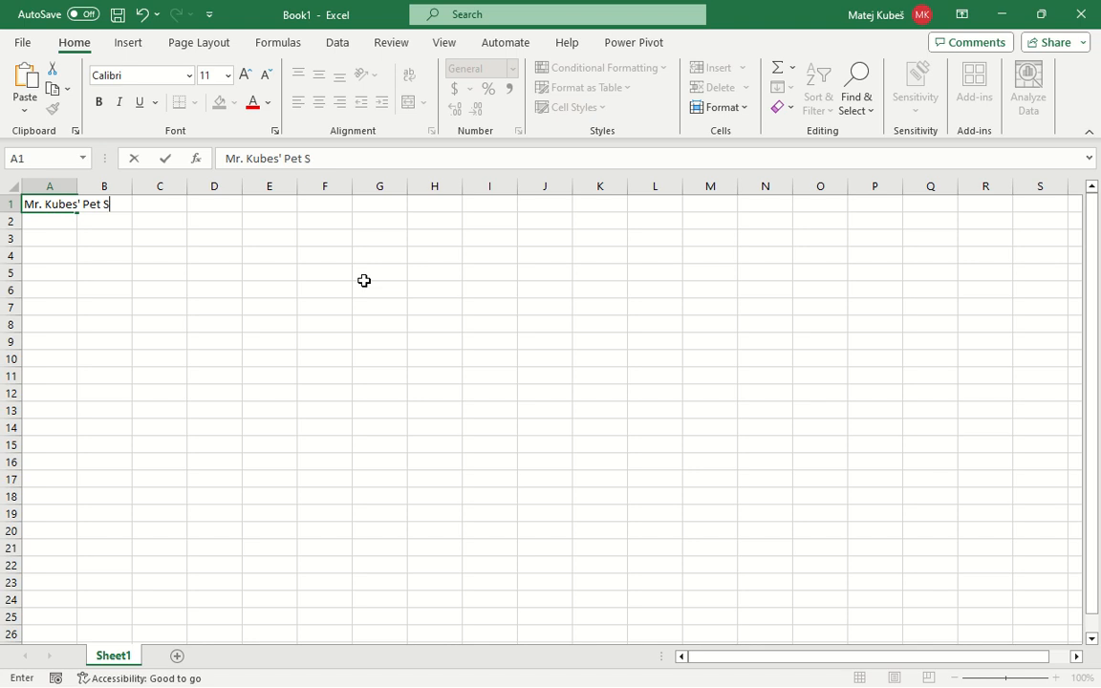
pyautogui.write('tore')
pyautogui.press('Return')
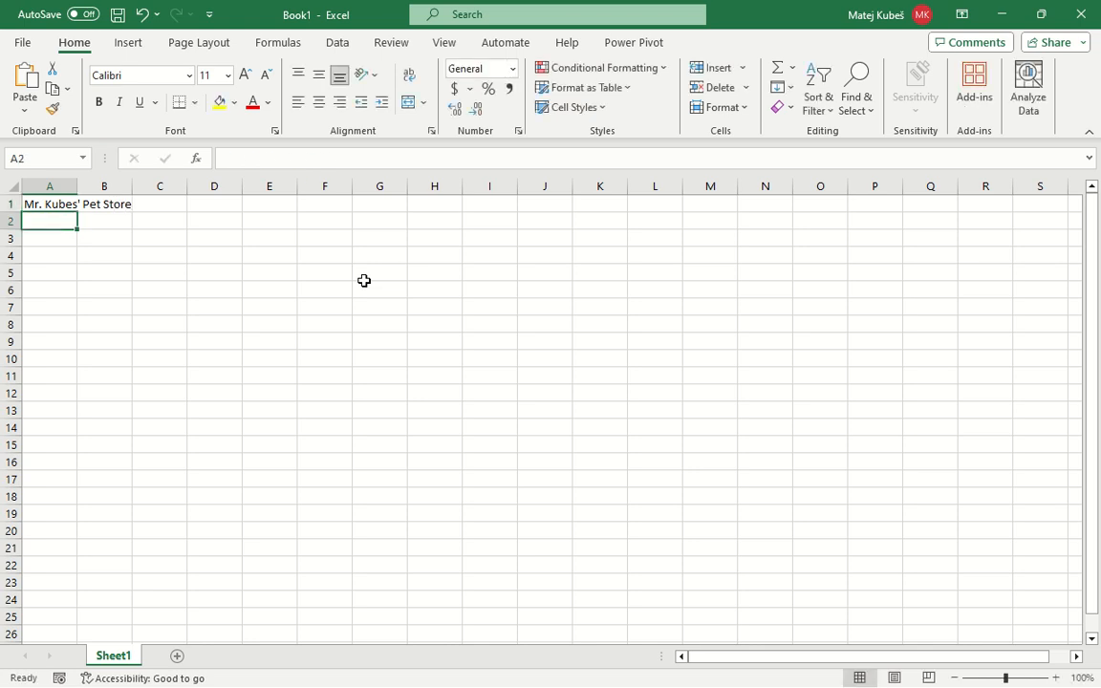
# Insert a WordArt object in the orange fill and outline style
pyautogui.press('Up')
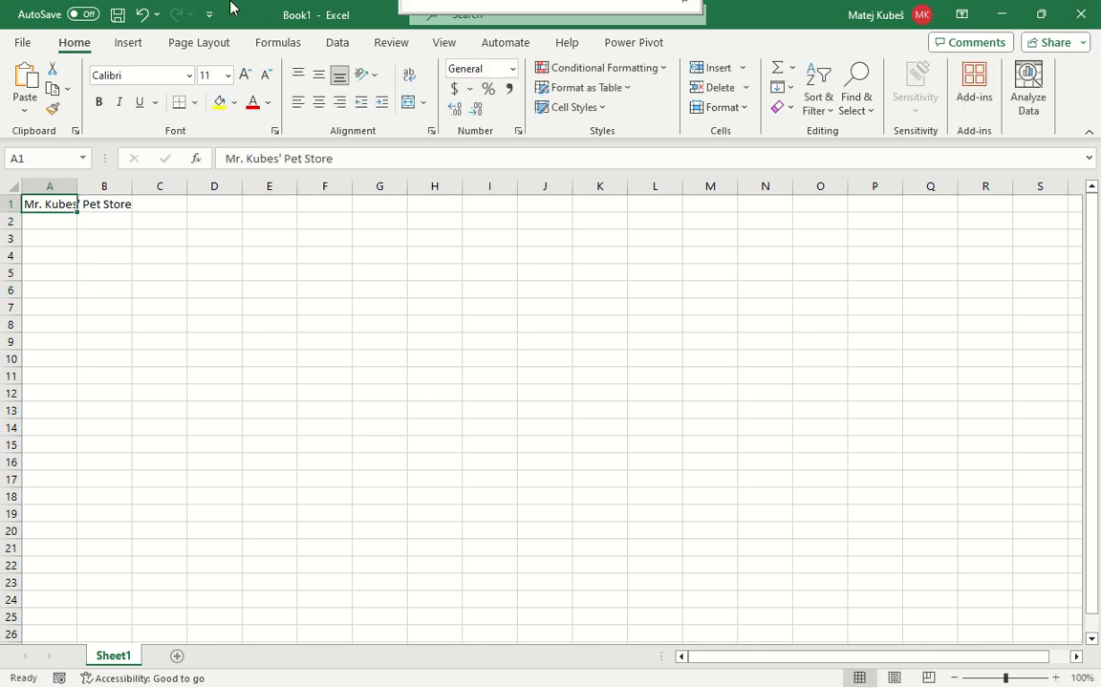
pyautogui.click(125, 53)
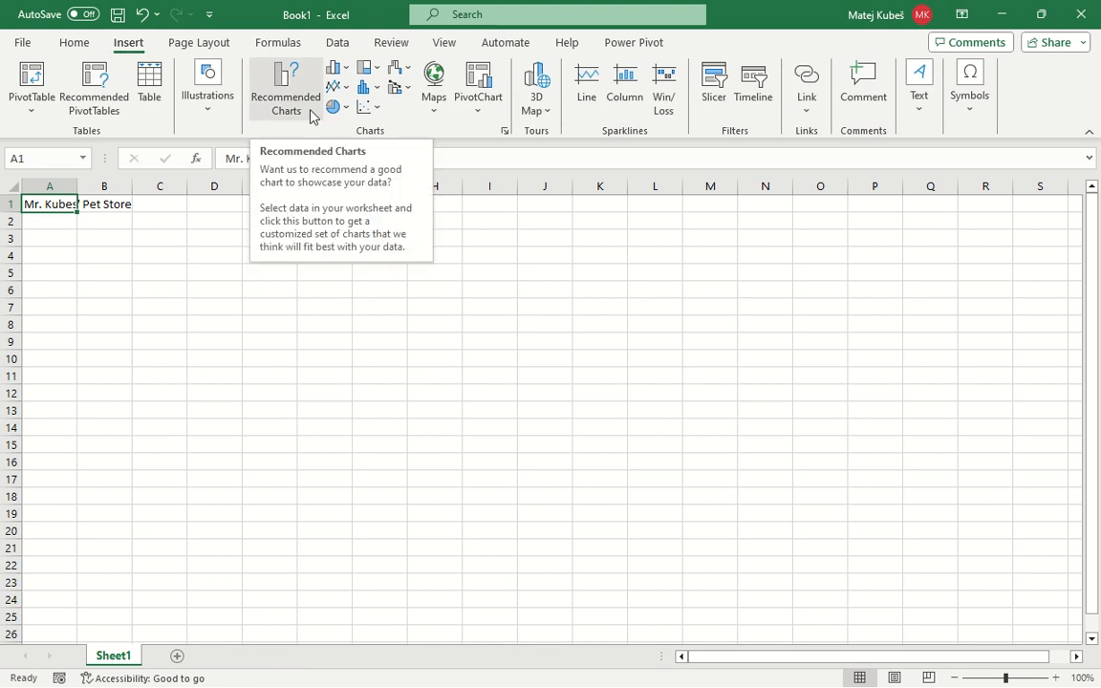
pyautogui.click(932, 119)
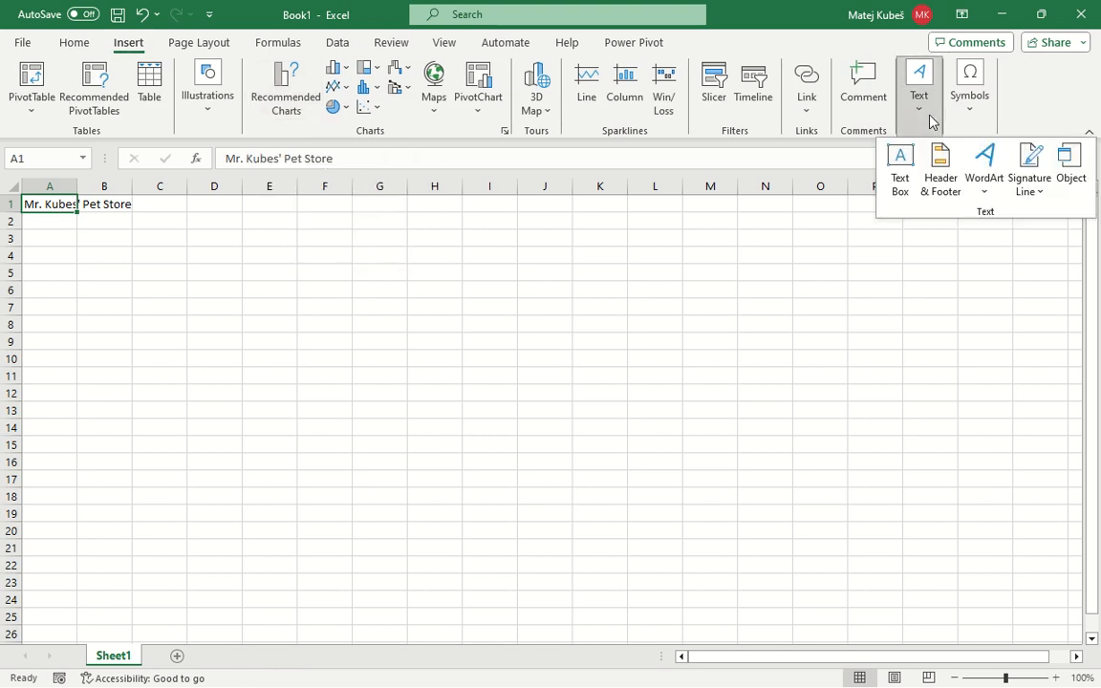
pyautogui.click(985, 172)
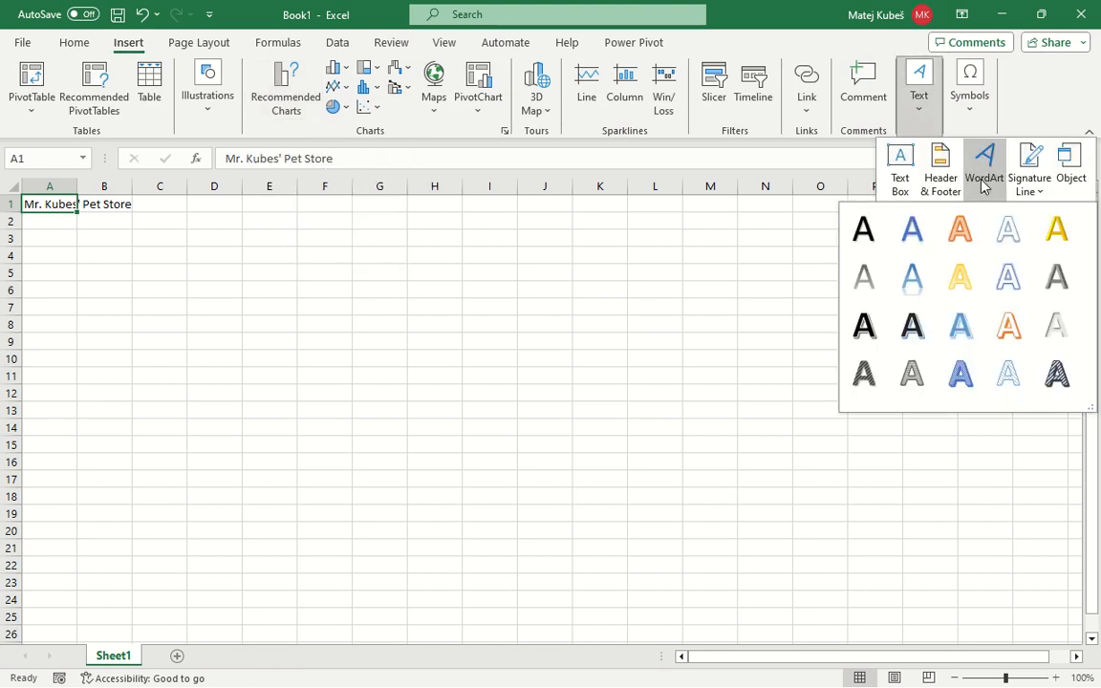
pyautogui.click(958, 244)
pyautogui.click(120, 205)
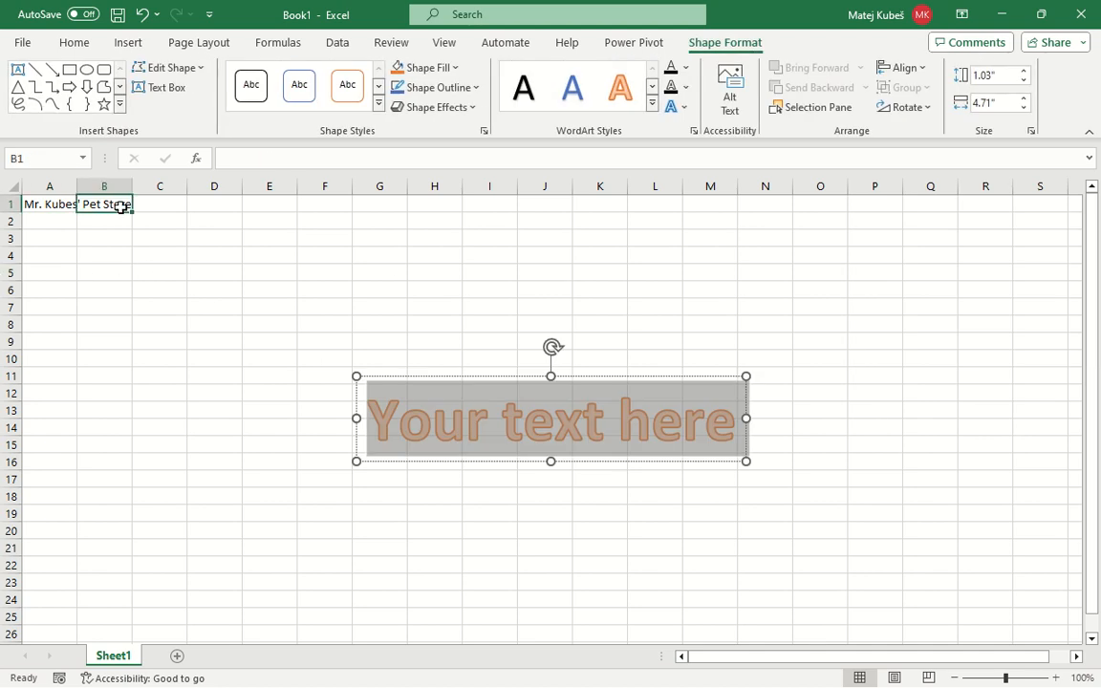
# Try to replace the orange WordArt placeholder text with the store title copied from cell A1
pyautogui.click(49, 203)
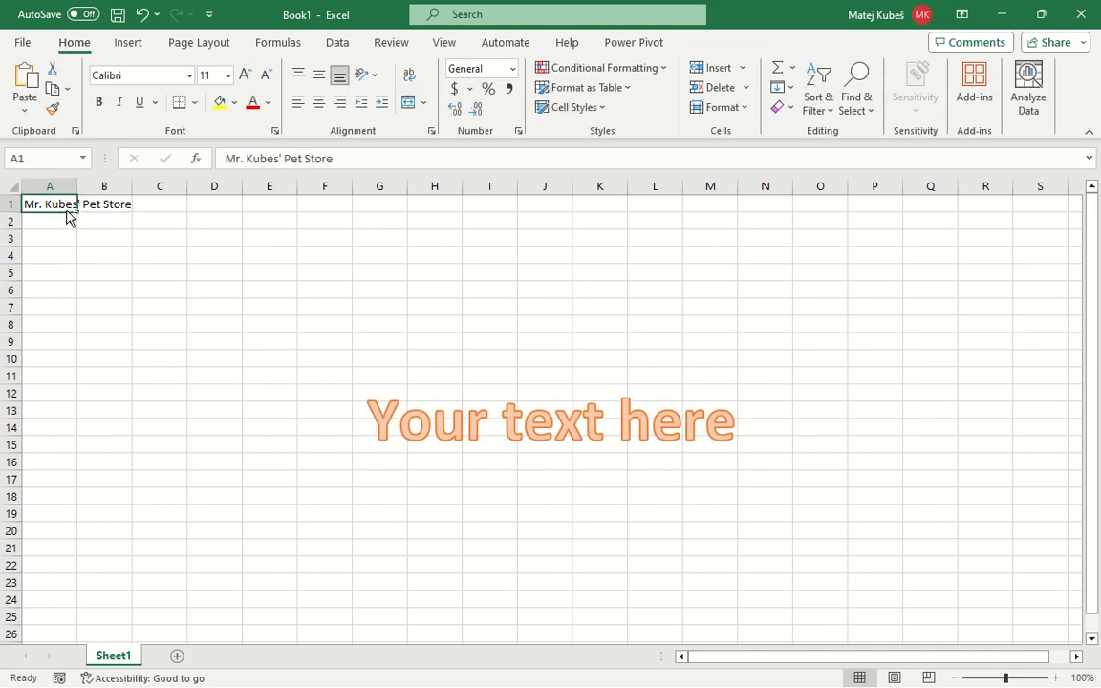
pyautogui.hotkey('ctrl', 'c')
pyautogui.click(395, 439)
pyautogui.hotkey('ctrl', 'a')
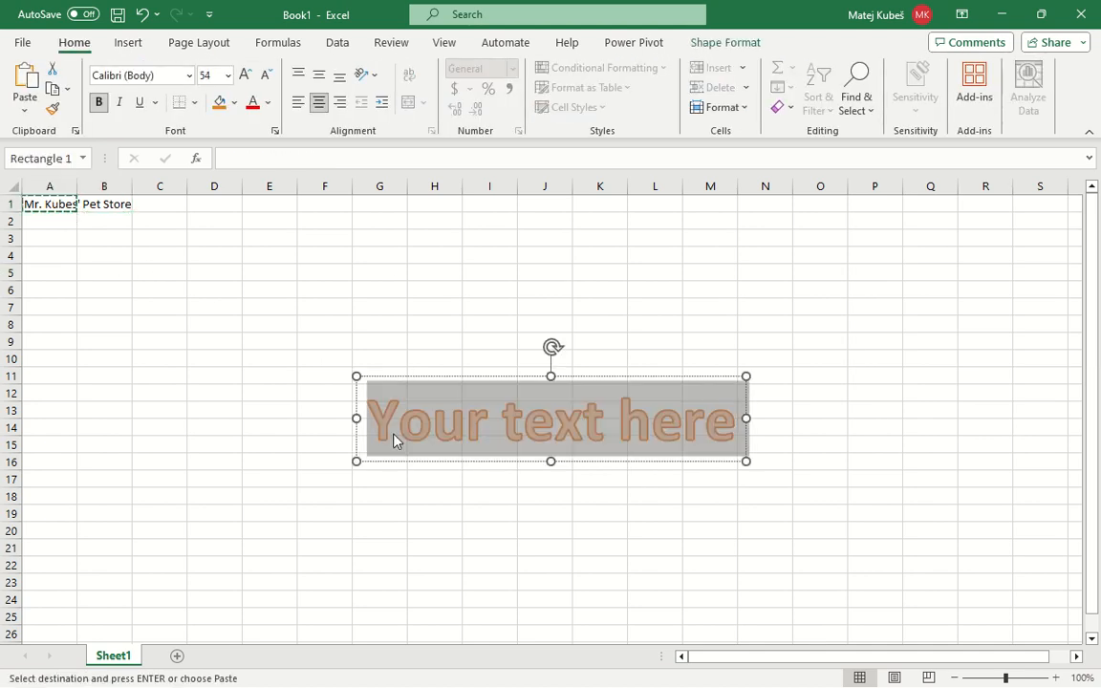
pyautogui.hotkey('ctrl', 'v')
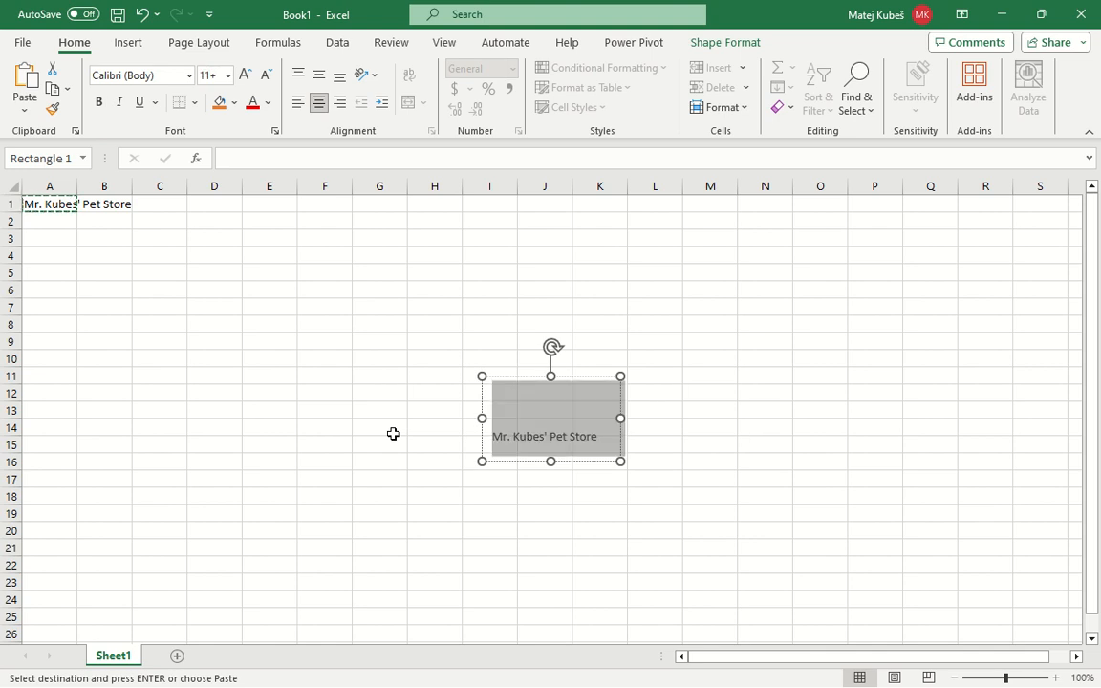
pyautogui.press('BackSpace')
pyautogui.hotkey('ctrl', 'v')
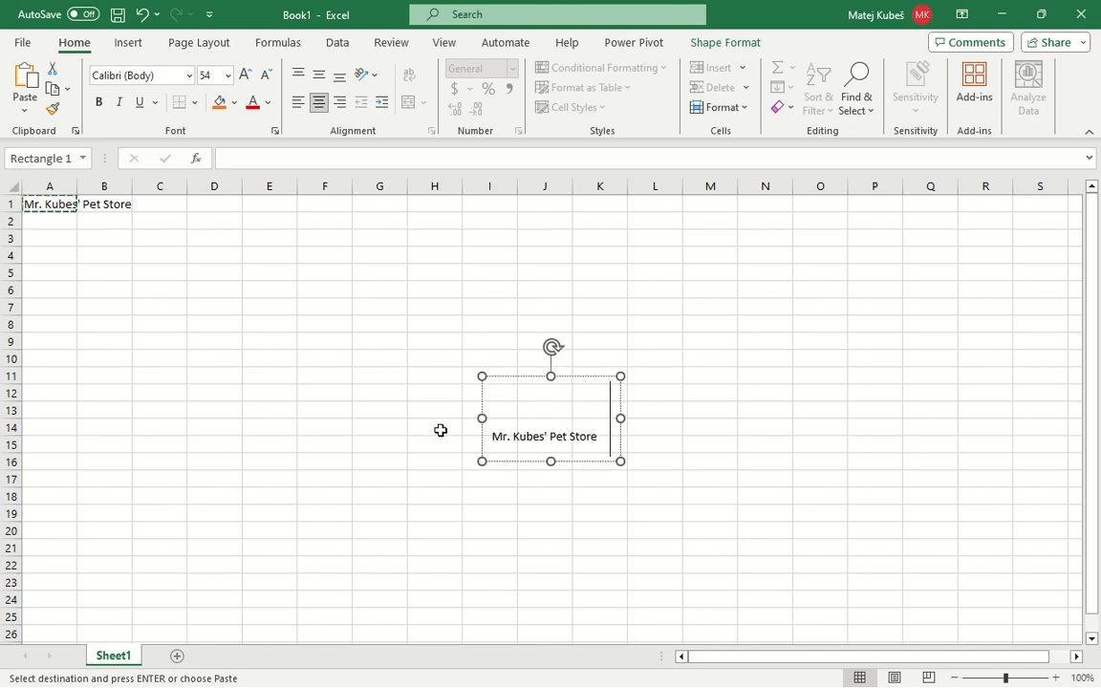
# Move the WordArt box with the pasted title up near column D and delete it
pyautogui.hotkey('ctrl', 'a')
pyautogui.press('Escape')
pyautogui.click(548, 375)
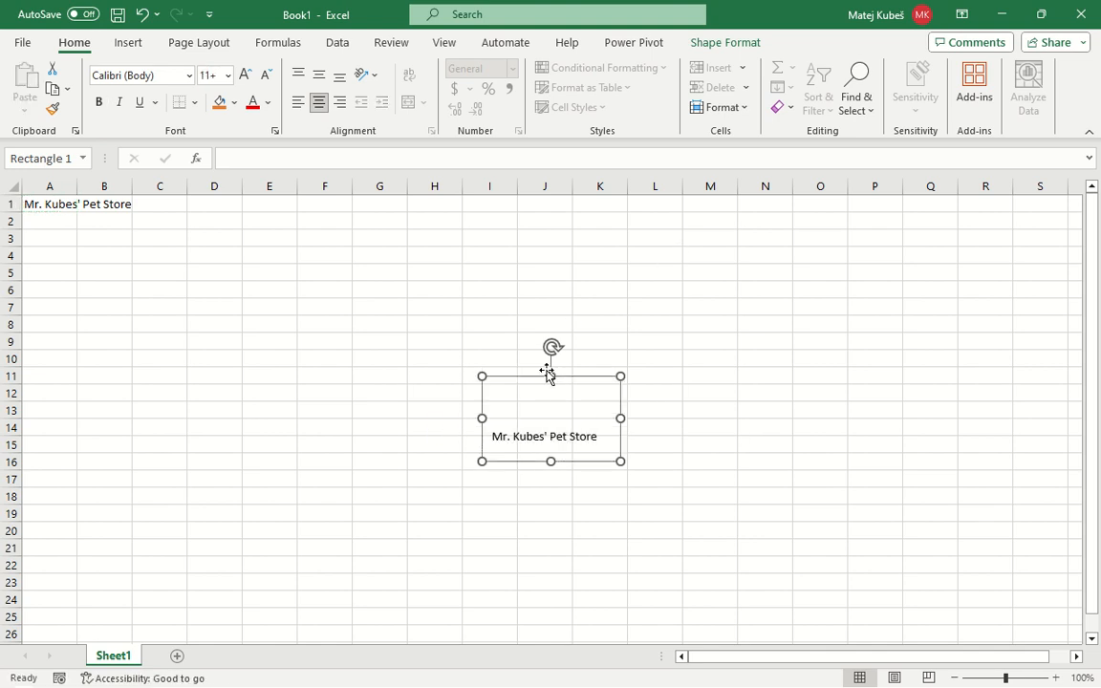
pyautogui.click(531, 393)
pyautogui.moveTo(512, 377); pyautogui.dragTo(198, 264)
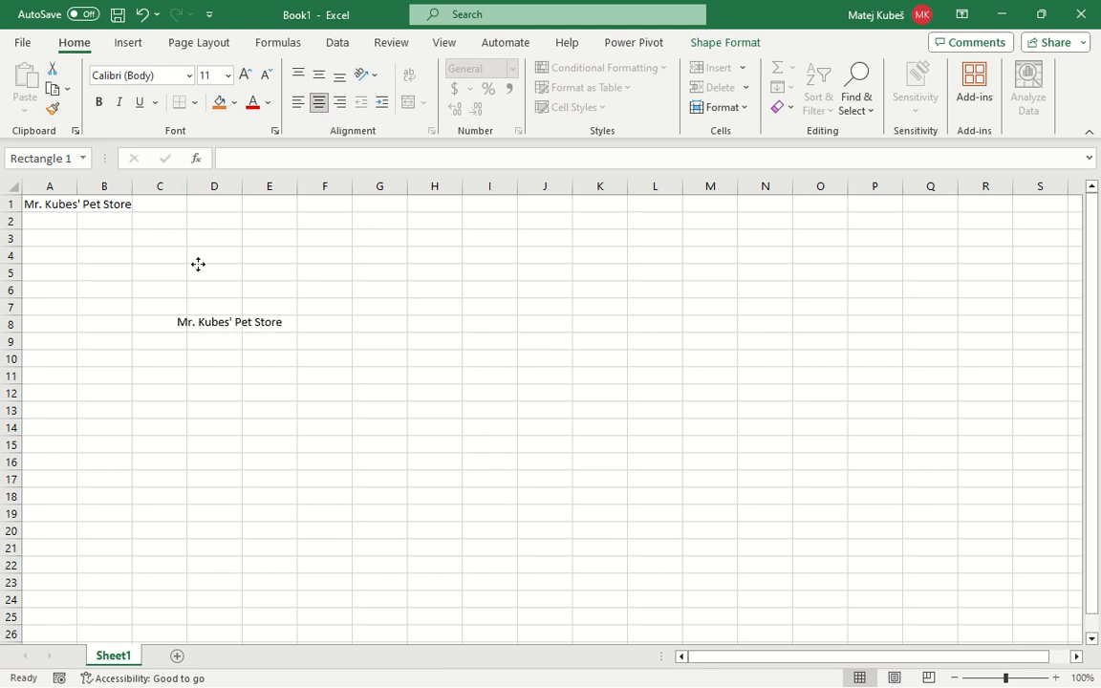
pyautogui.press('Delete')
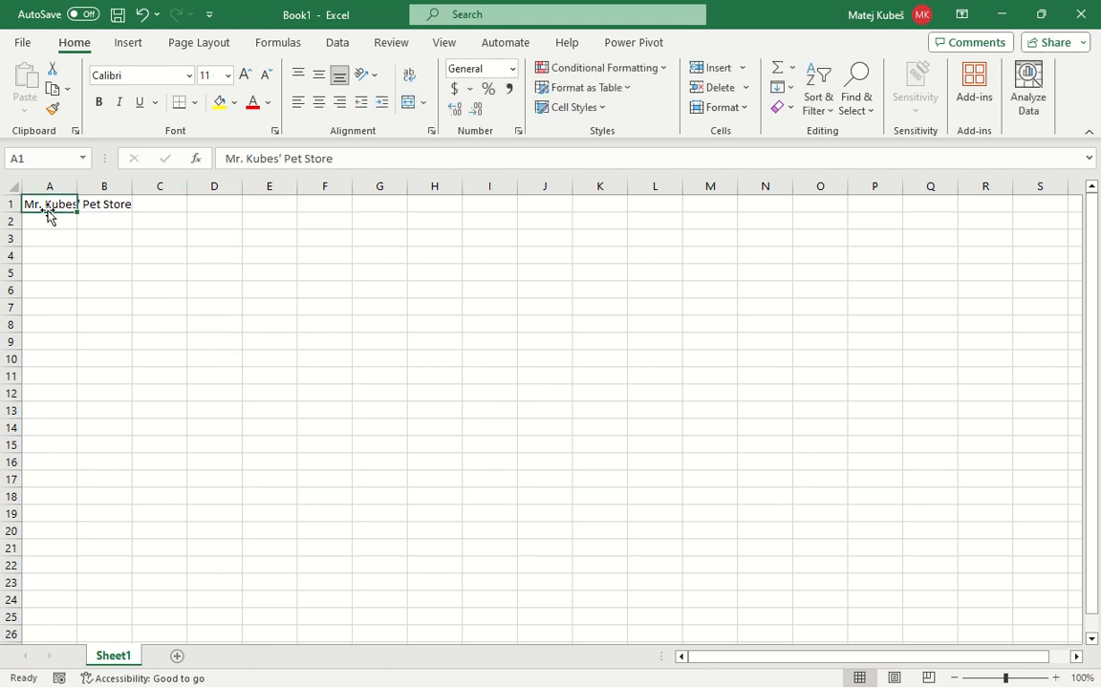
# Copy only the title text from inside cell A1, without the cell formatting
pyautogui.doubleClick(49, 207)
pyautogui.hotkey('ctrl', 'a')
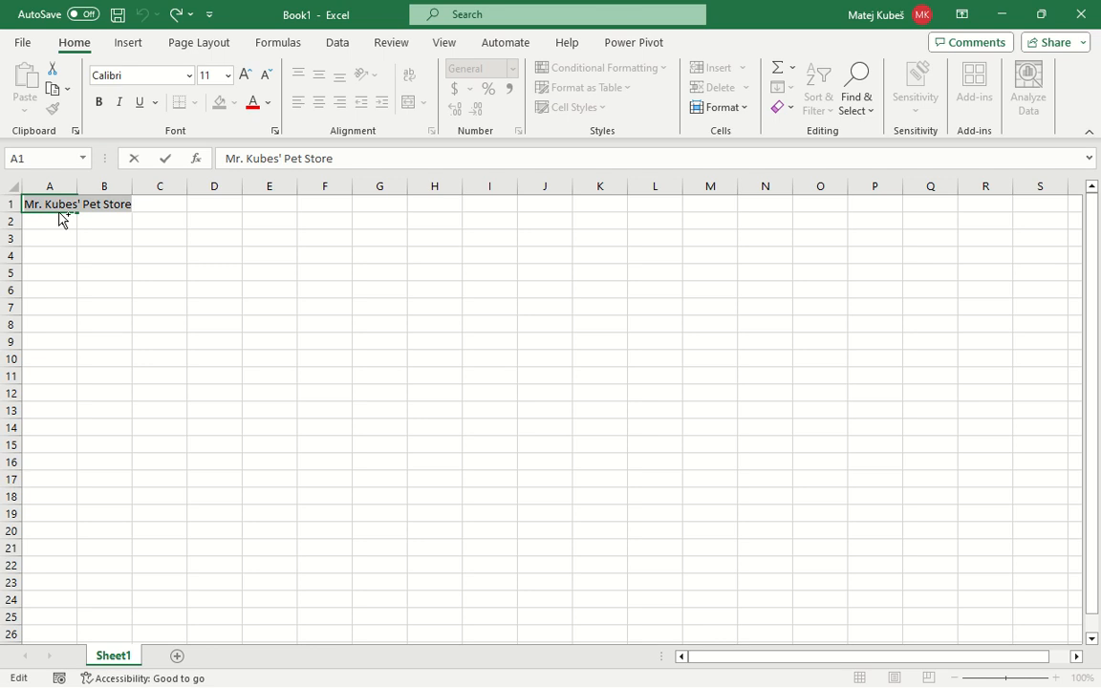
pyautogui.press('Escape')
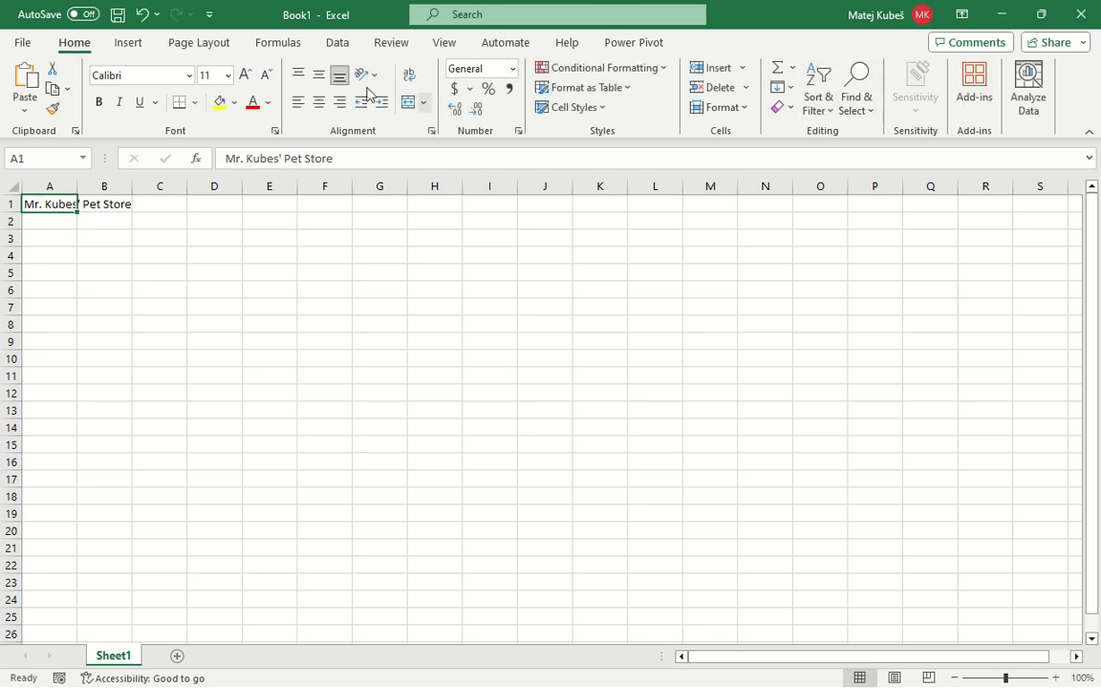
# Insert a WordArt object in the gold fill style and paste the copied store title as its text
pyautogui.click(134, 43)
pyautogui.click(911, 108)
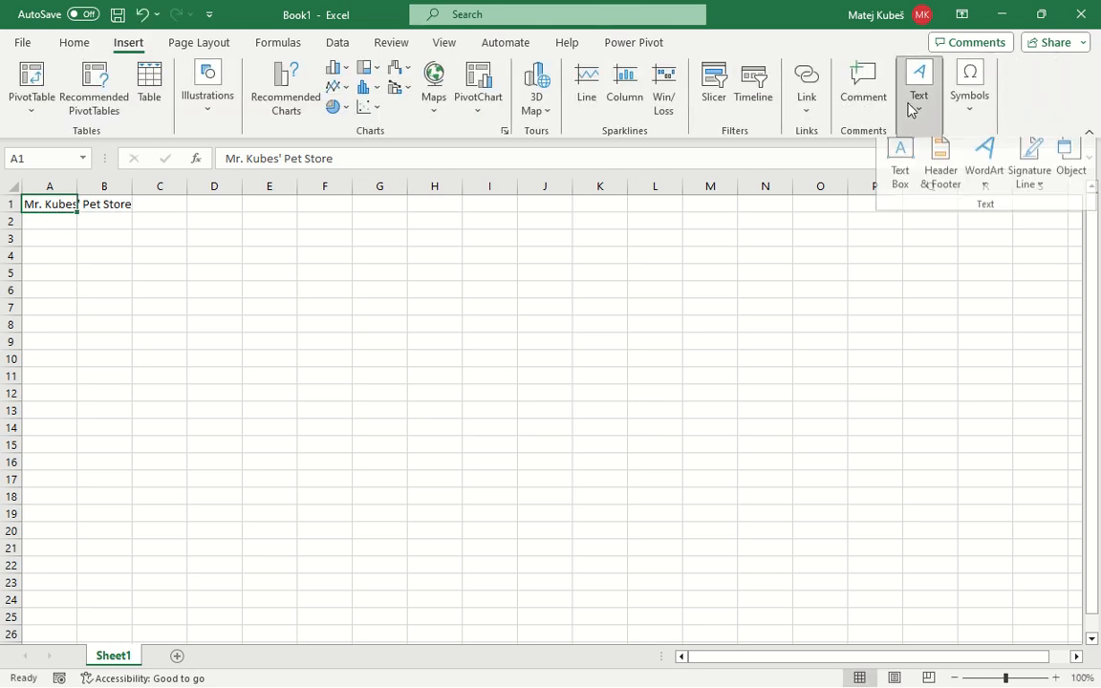
pyautogui.click(983, 175)
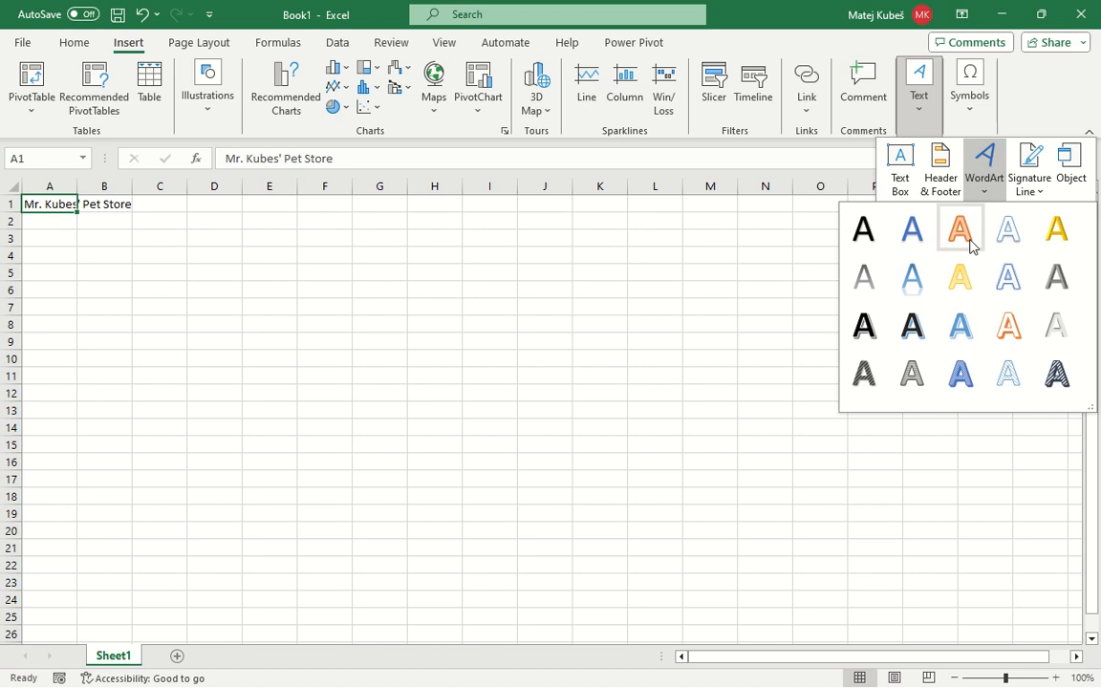
pyautogui.click(1057, 229)
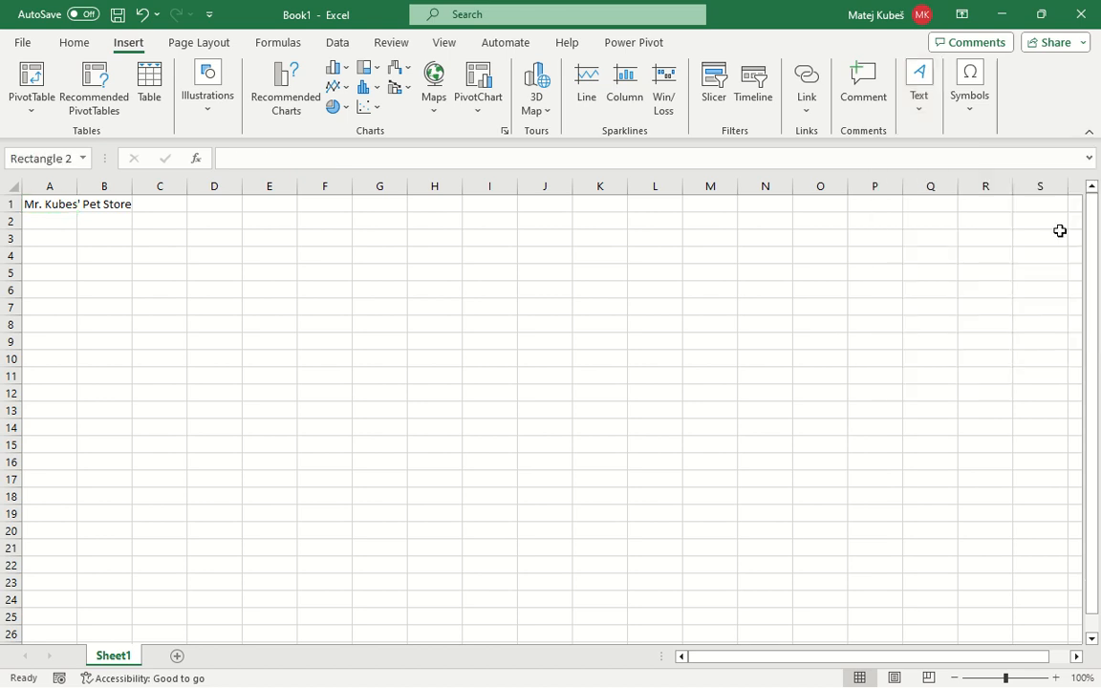
pyautogui.hotkey('ctrl', 'v')
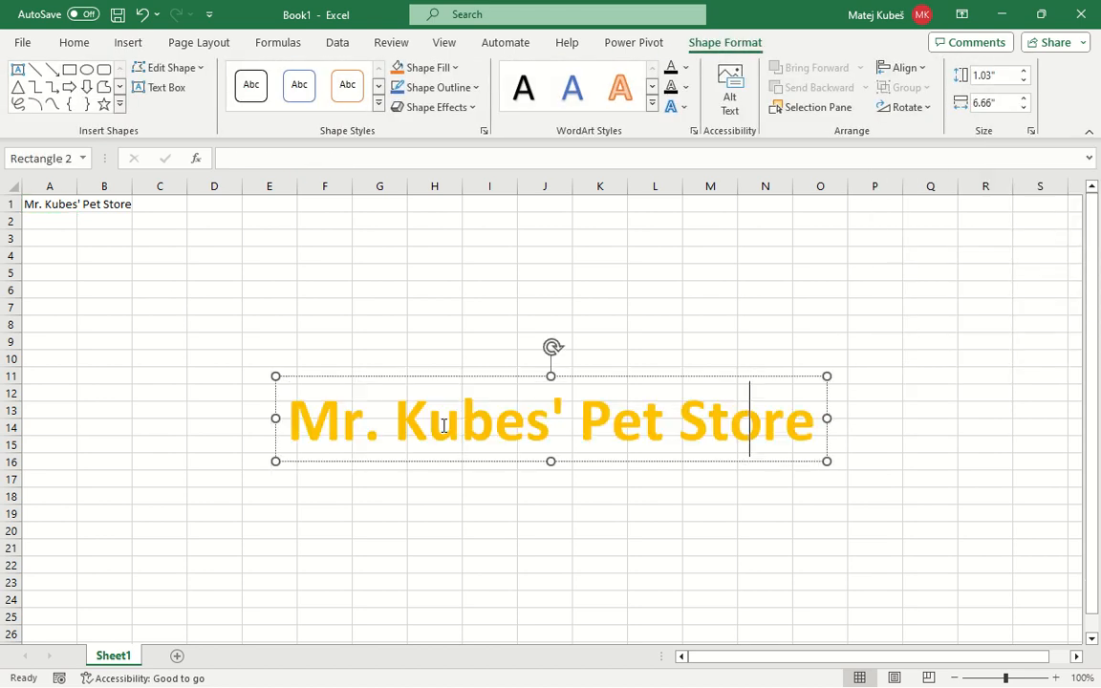
# Clear the plain title text from cell A1 and activate the gold WordArt title
pyautogui.click(65, 200)
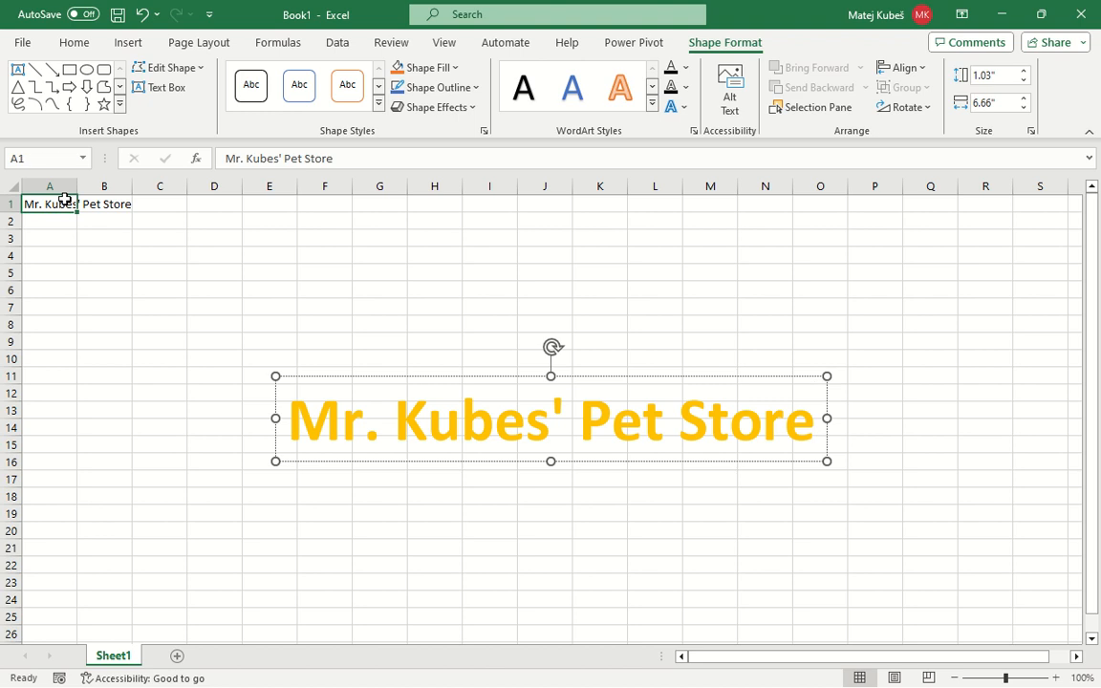
pyautogui.press('Delete')
pyautogui.click(360, 400)
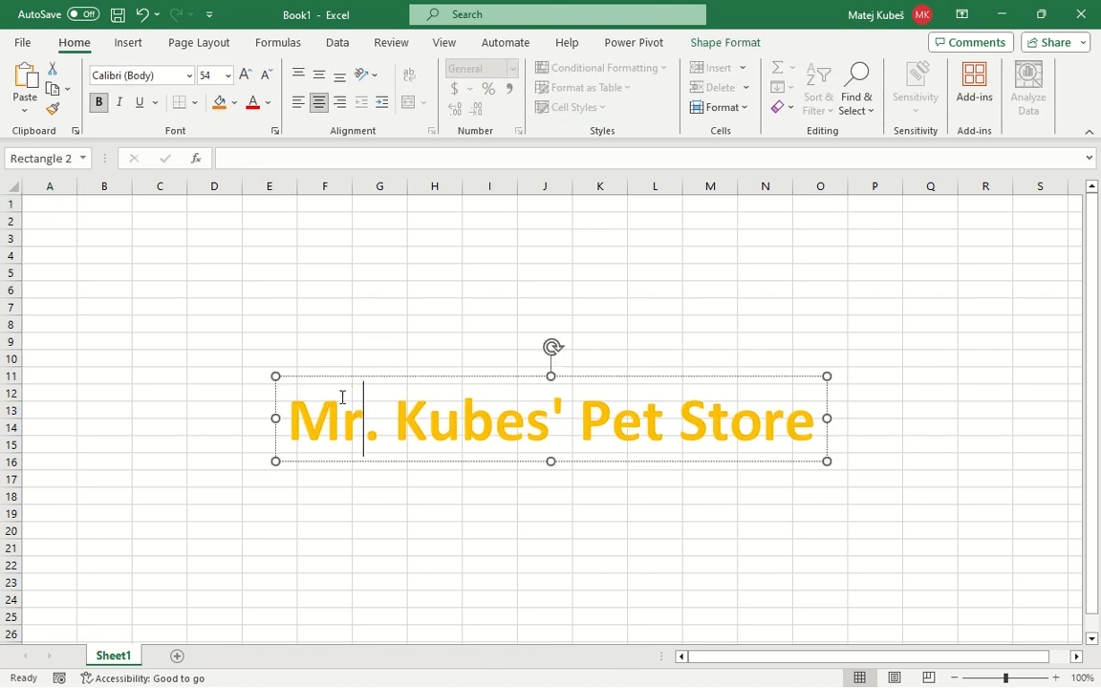
# Move the gold WordArt title up to about rows 2 to 6, starting in column A, and deselect it
pyautogui.moveTo(334, 375); pyautogui.dragTo(64, 174)
pyautogui.moveTo(347, 376); pyautogui.dragTo(63, 216)
pyautogui.click(80, 344)
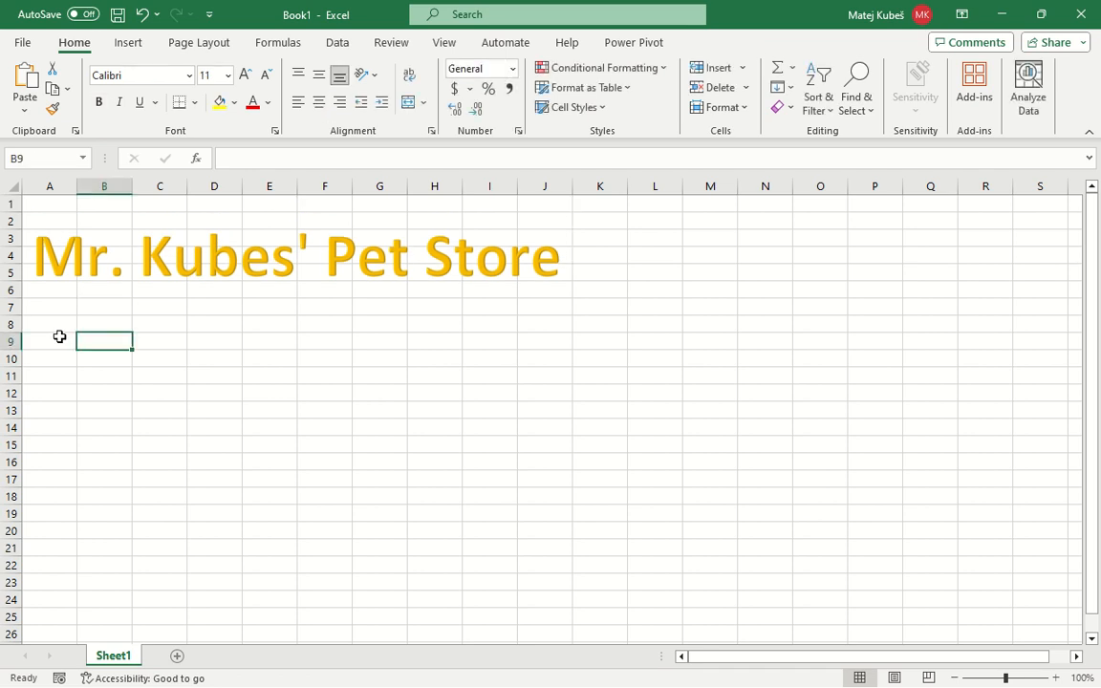
# Enter the column headers item, price, tax and price incl. tax in cells A9 to D9
pyautogui.click(55, 335)
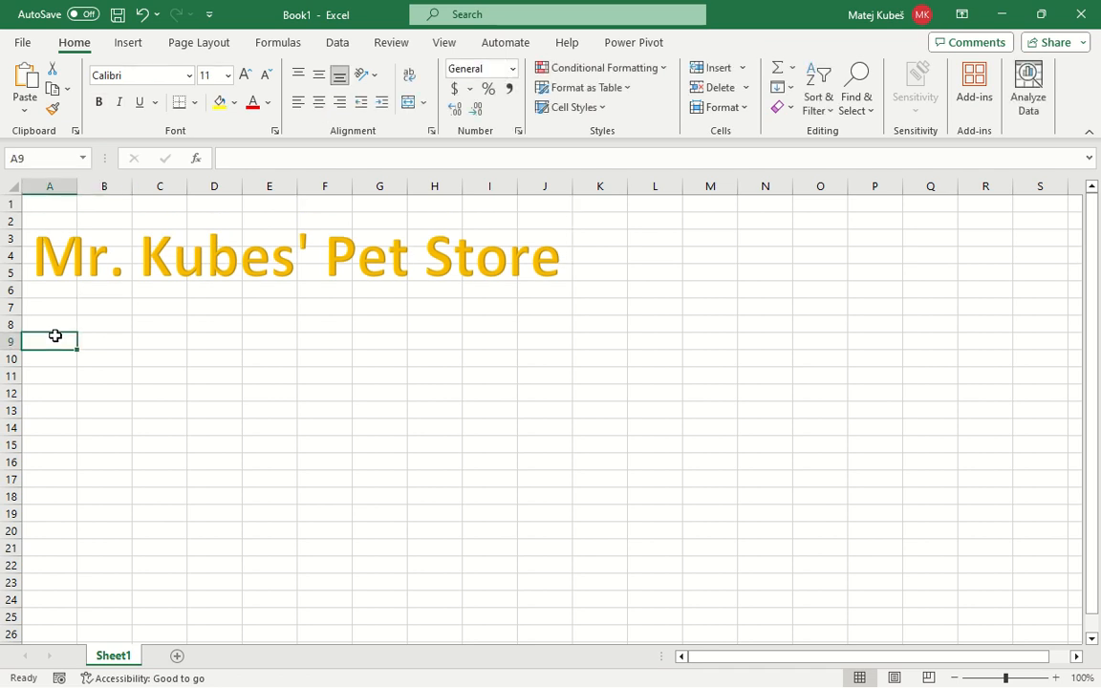
pyautogui.write('item')
pyautogui.press('Tab')
pyautogui.write('price')
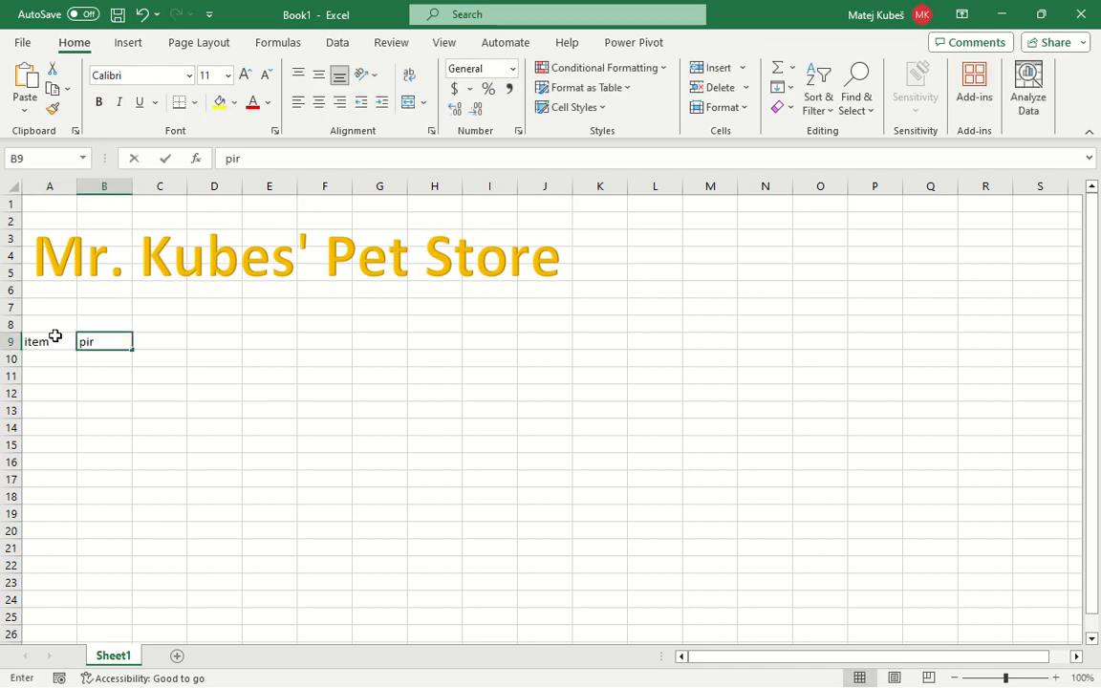
pyautogui.press('Tab')
pyautogui.write('tax')
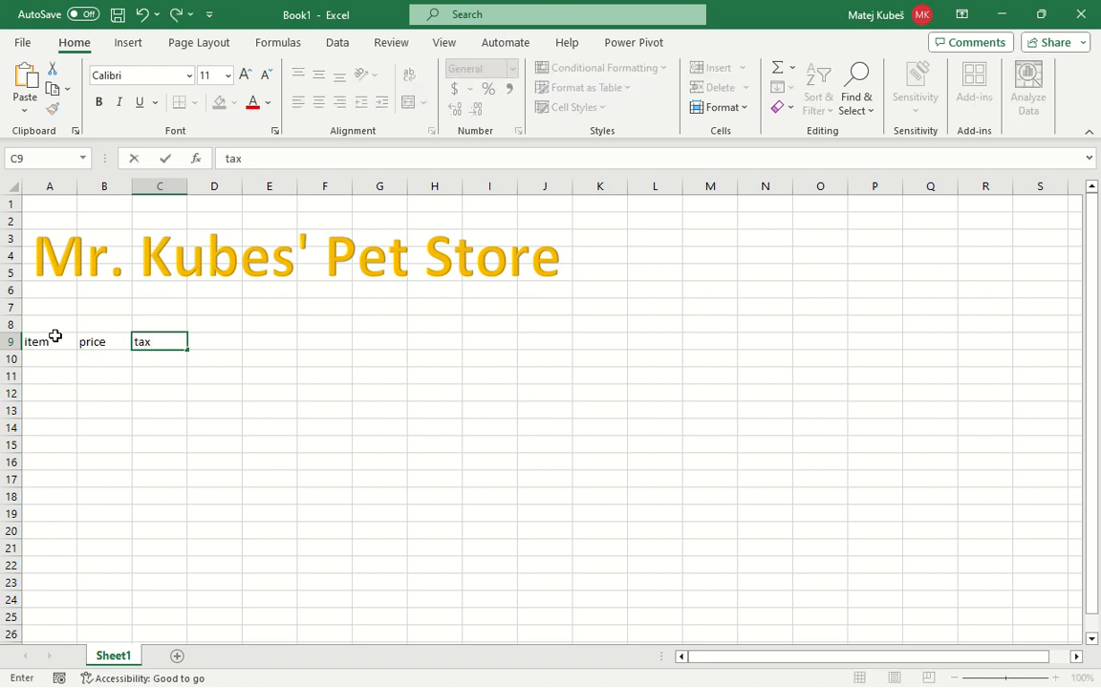
pyautogui.press('Tab')
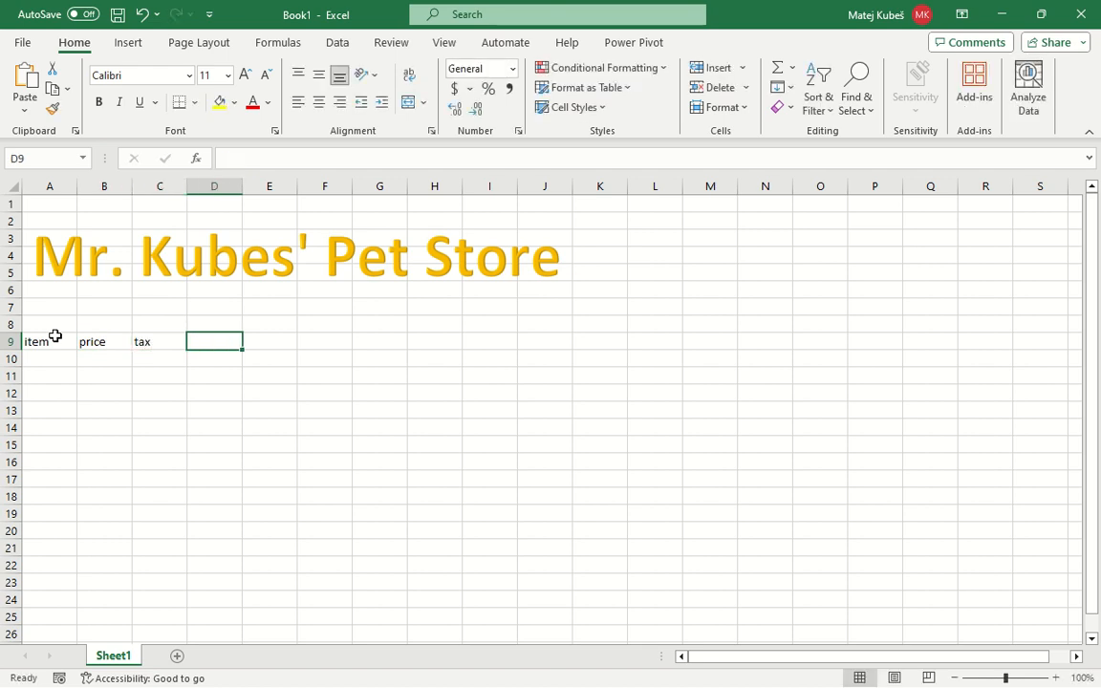
pyautogui.write('price incl.')
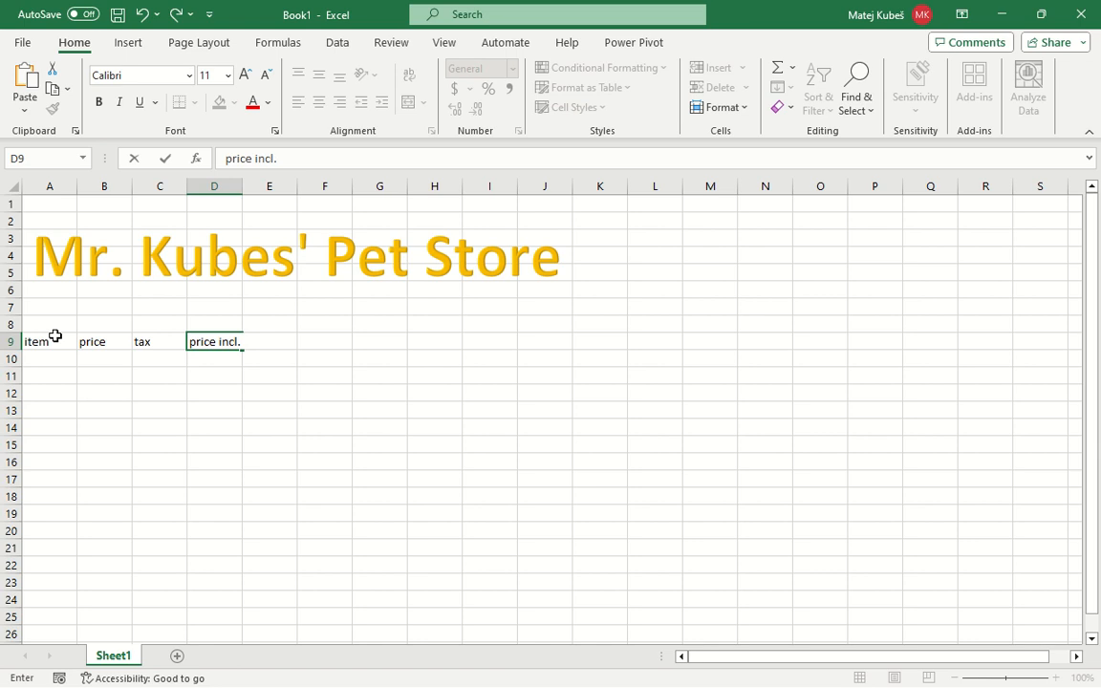
pyautogui.write(' tax')
pyautogui.press('Return')
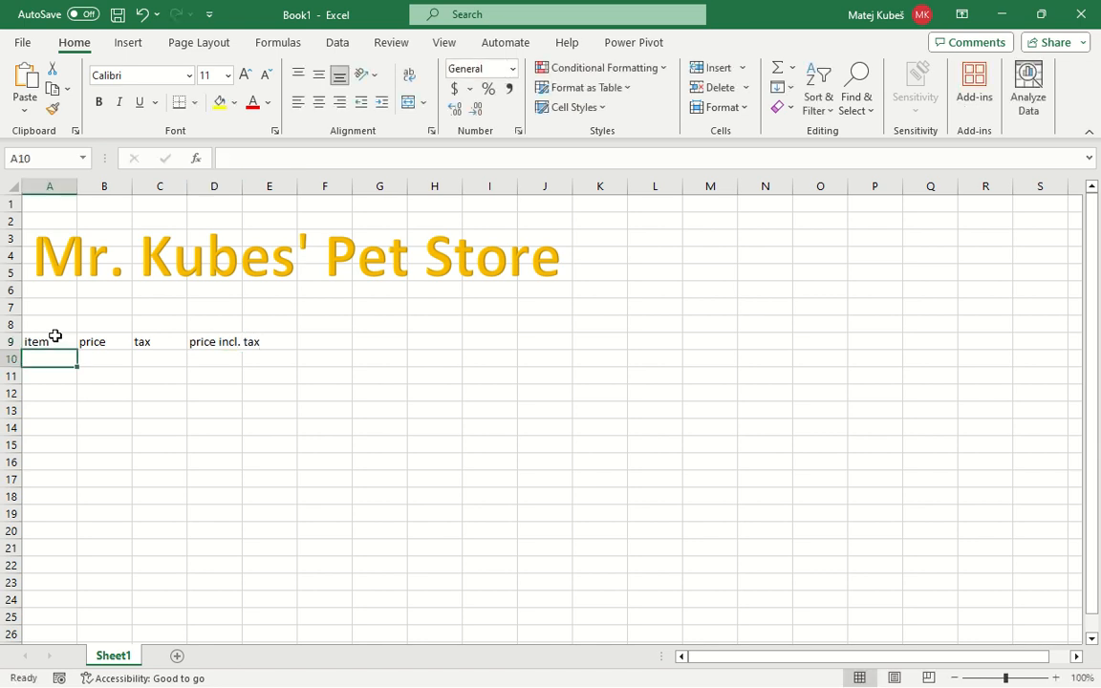
# Make the four column headers in row 9 bold
pyautogui.click(55, 335)
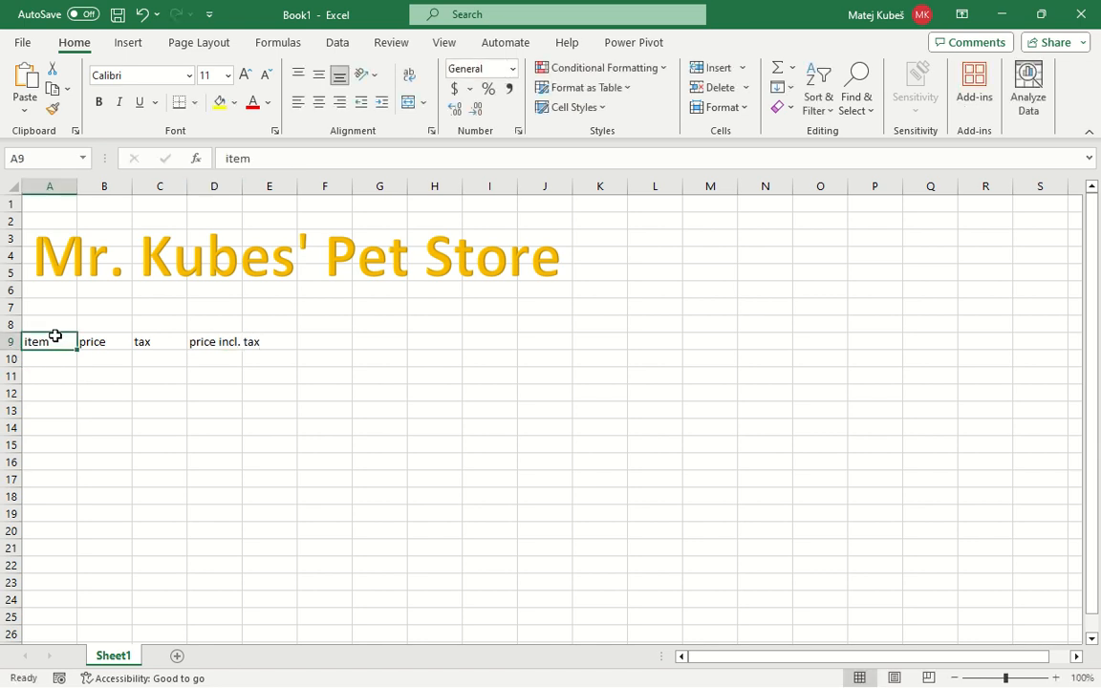
pyautogui.hotkey('ctrl', 'b')
pyautogui.press('Tab')
pyautogui.hotkey('ctrl', 'b')
pyautogui.press('Tab')
pyautogui.hotkey('ctrl', 'b')
pyautogui.press('Tab')
pyautogui.hotkey('ctrl', 'b')
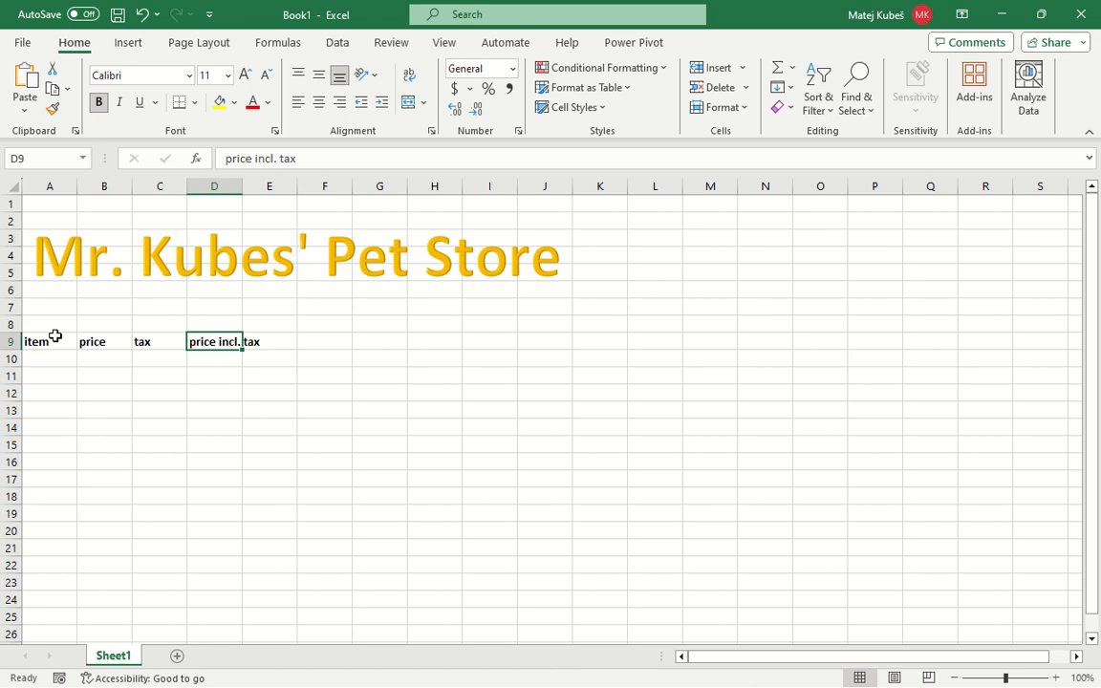
# Enter the first item, hamster, with a price of 15 in row 10
pyautogui.press('Left')
pyautogui.press('Left')
pyautogui.press('Left')
pyautogui.press('Down')
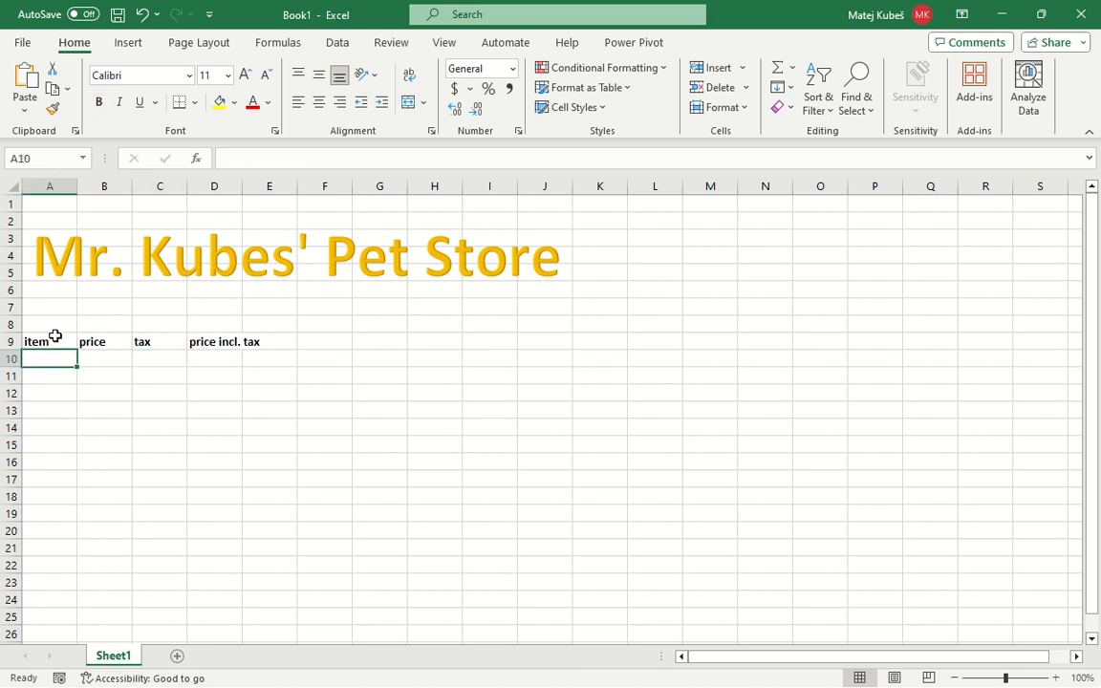
pyautogui.write('hamster')
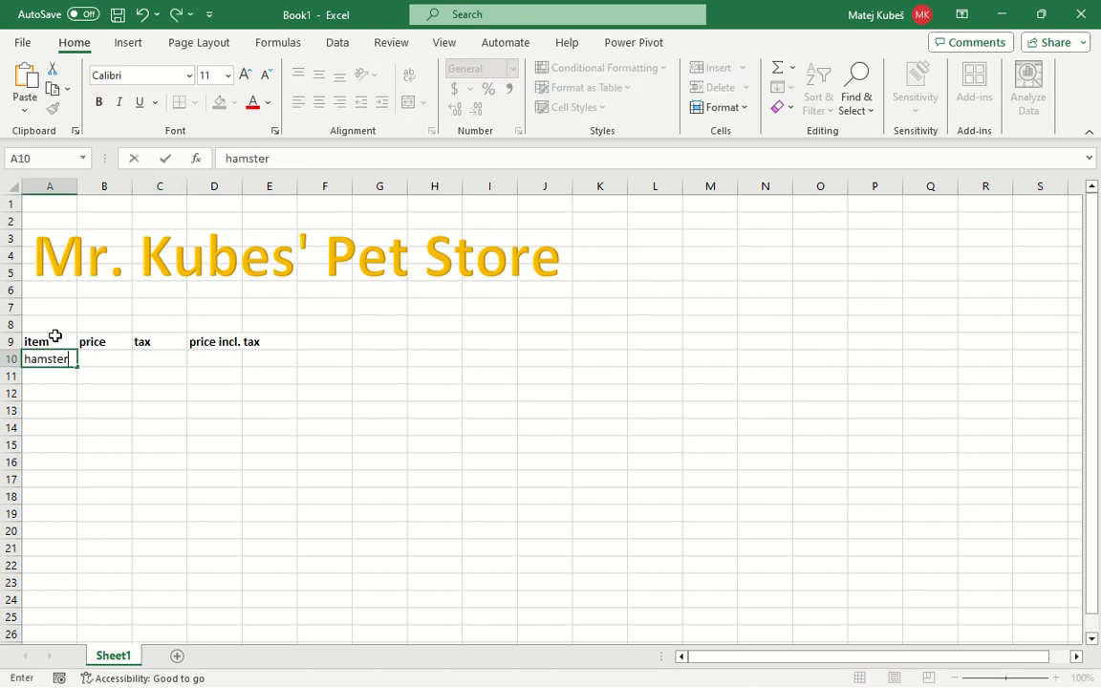
pyautogui.press('Tab')
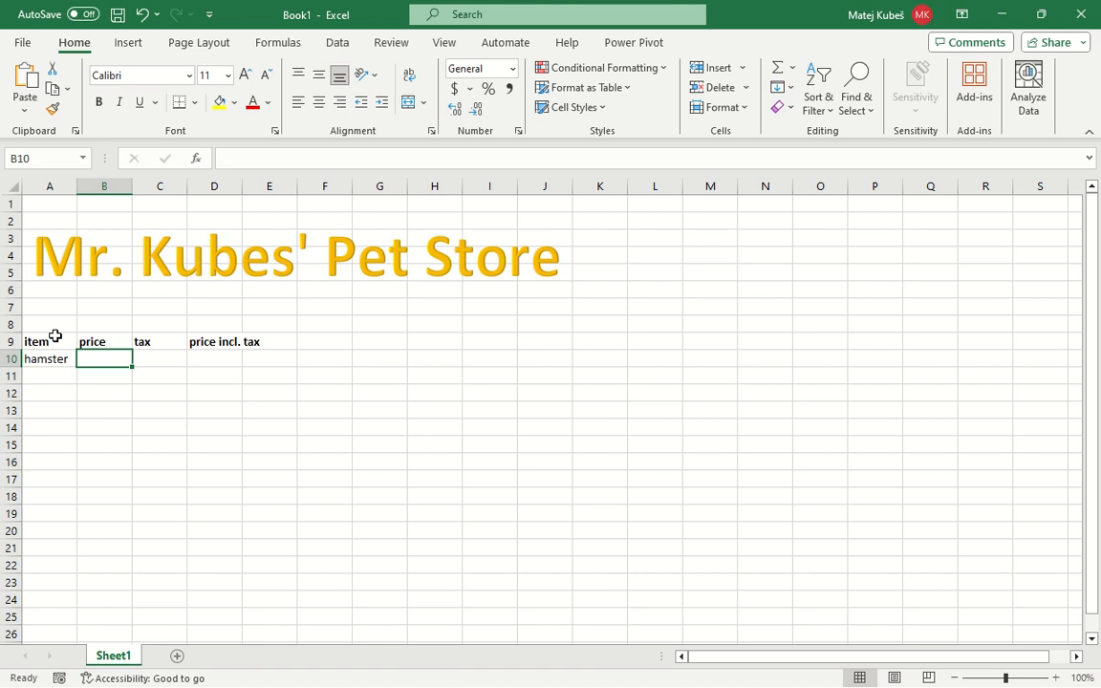
pyautogui.write('15')
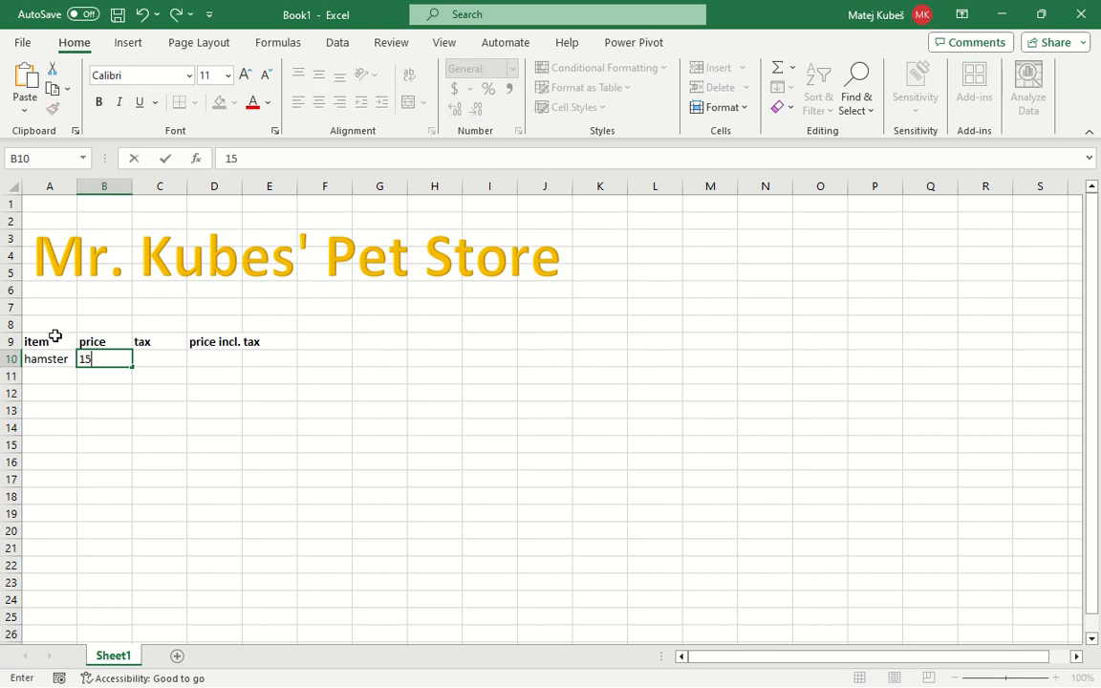
pyautogui.press('Return')
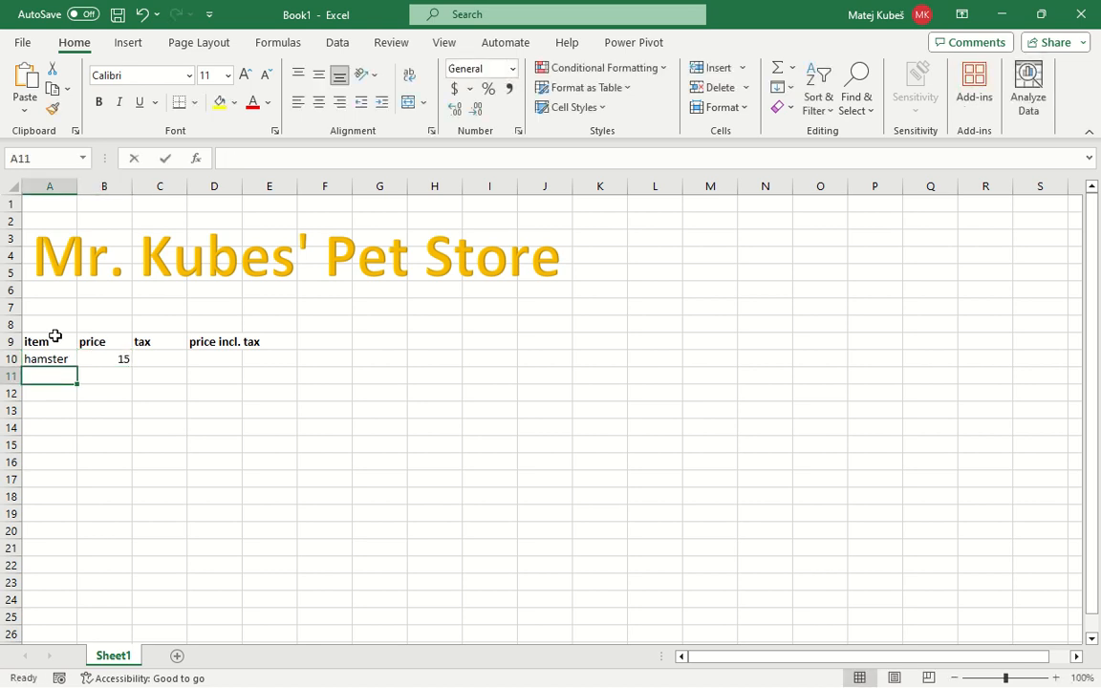
# Add guinea pig with a price of 17 in row 11
pyautogui.write('guinea pig')
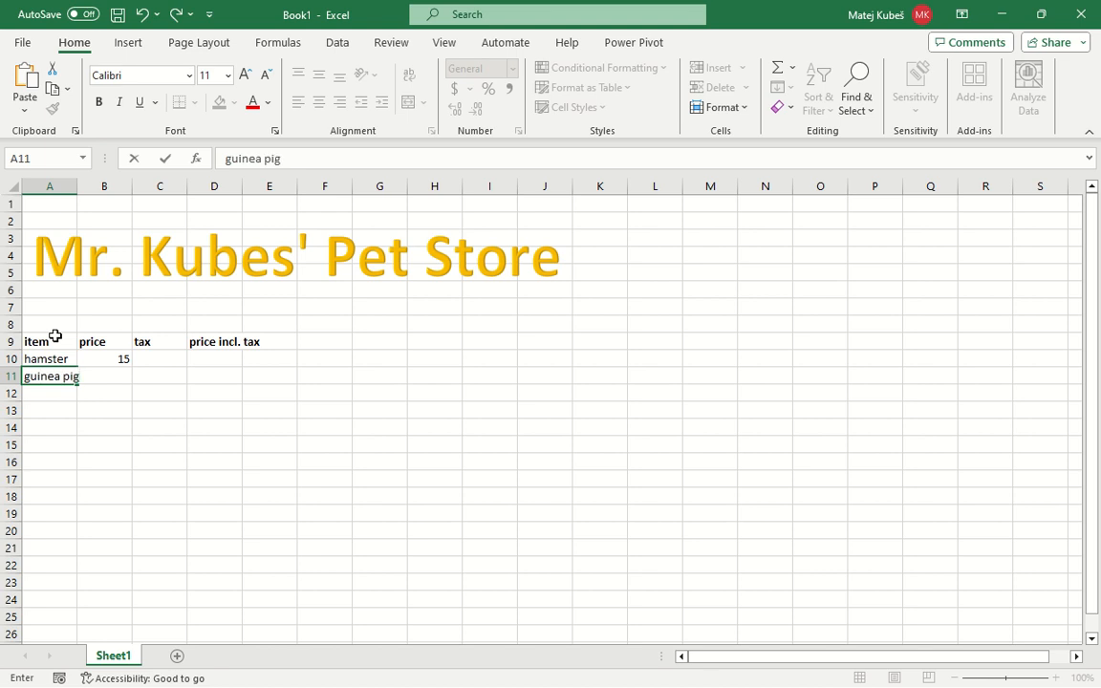
pyautogui.press('Tab')
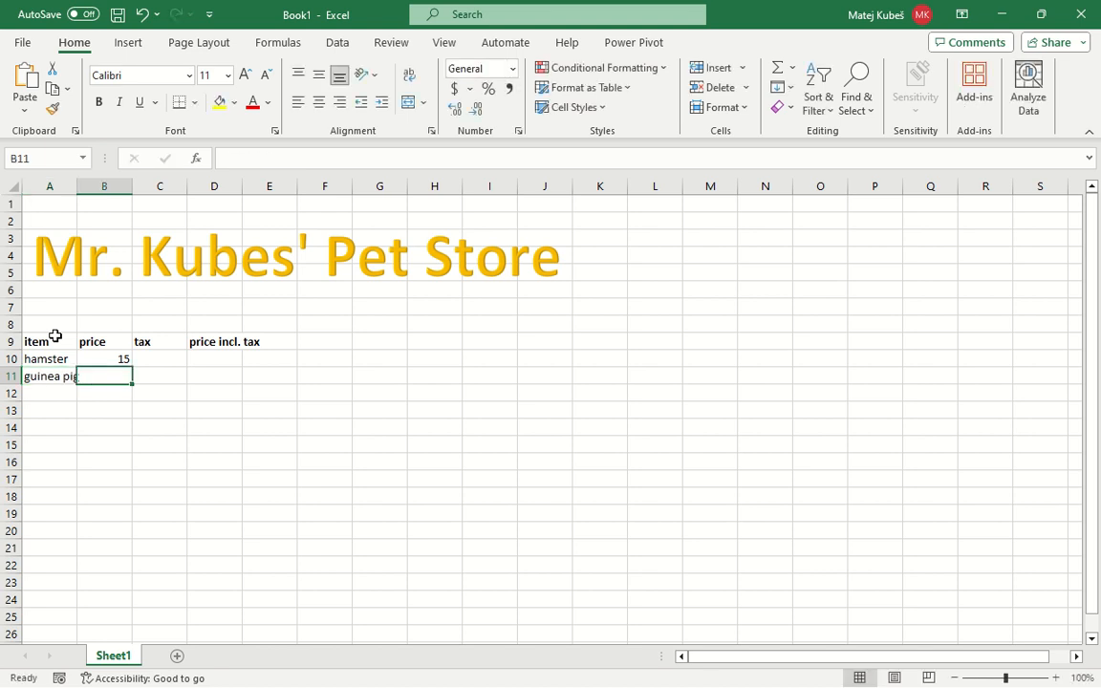
pyautogui.write('17')
pyautogui.press('Tab')
pyautogui.press('Return')
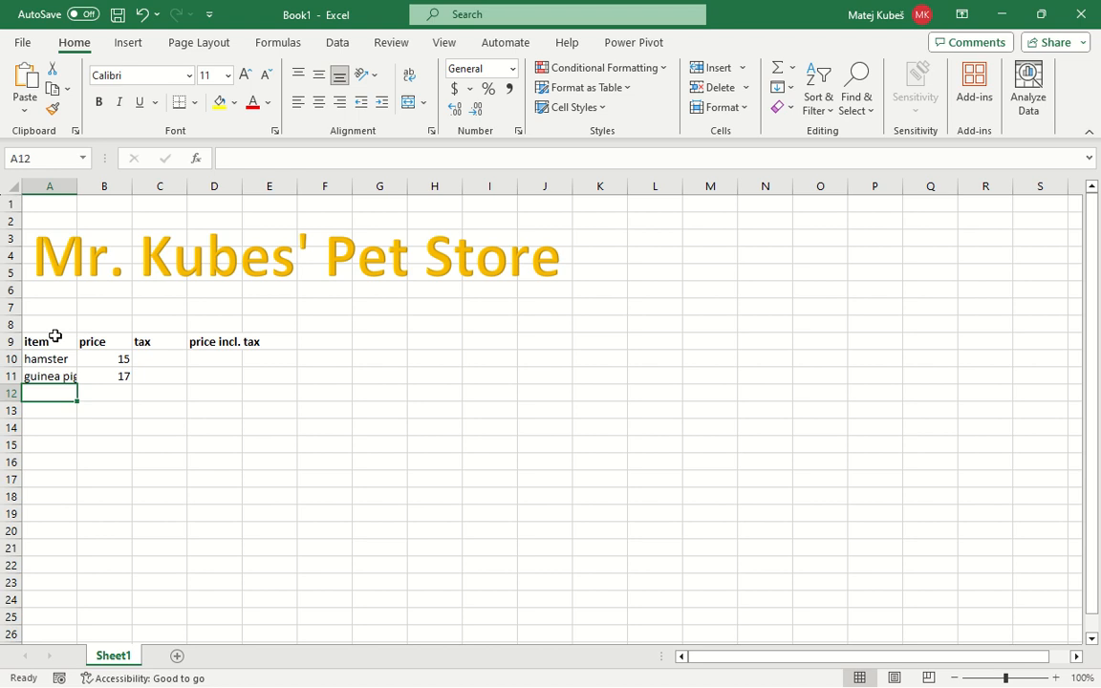
# Add dog with a price of 75 in row 12 and cat with a price of 80 in row 13
pyautogui.write('dog')
pyautogui.press('Tab')
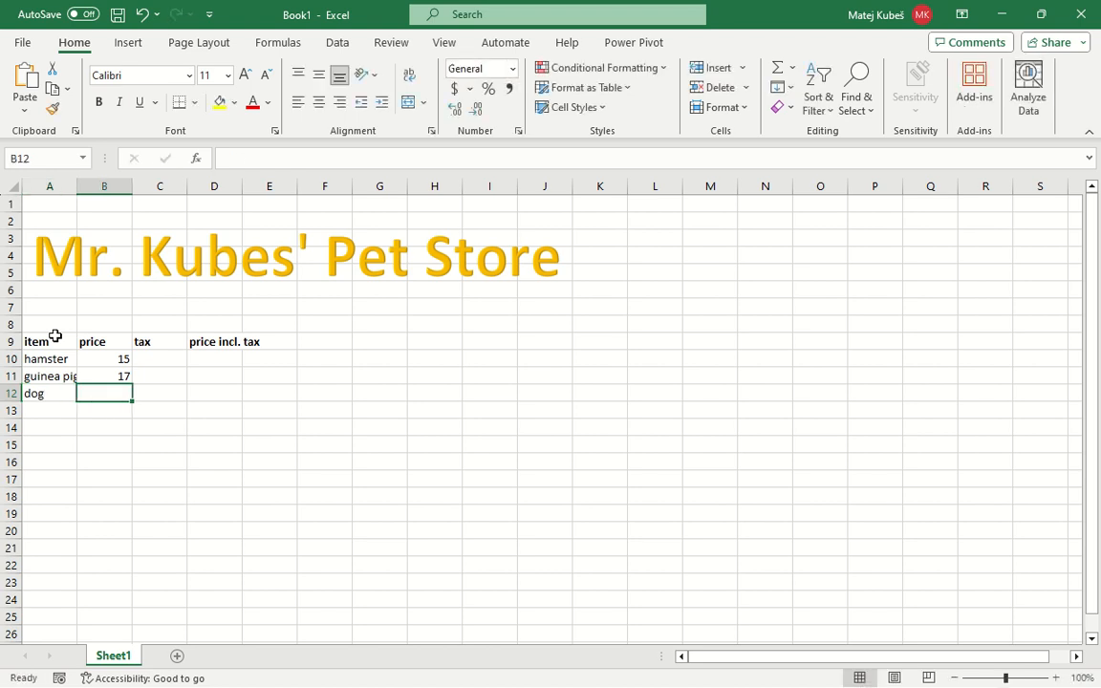
pyautogui.write('75')
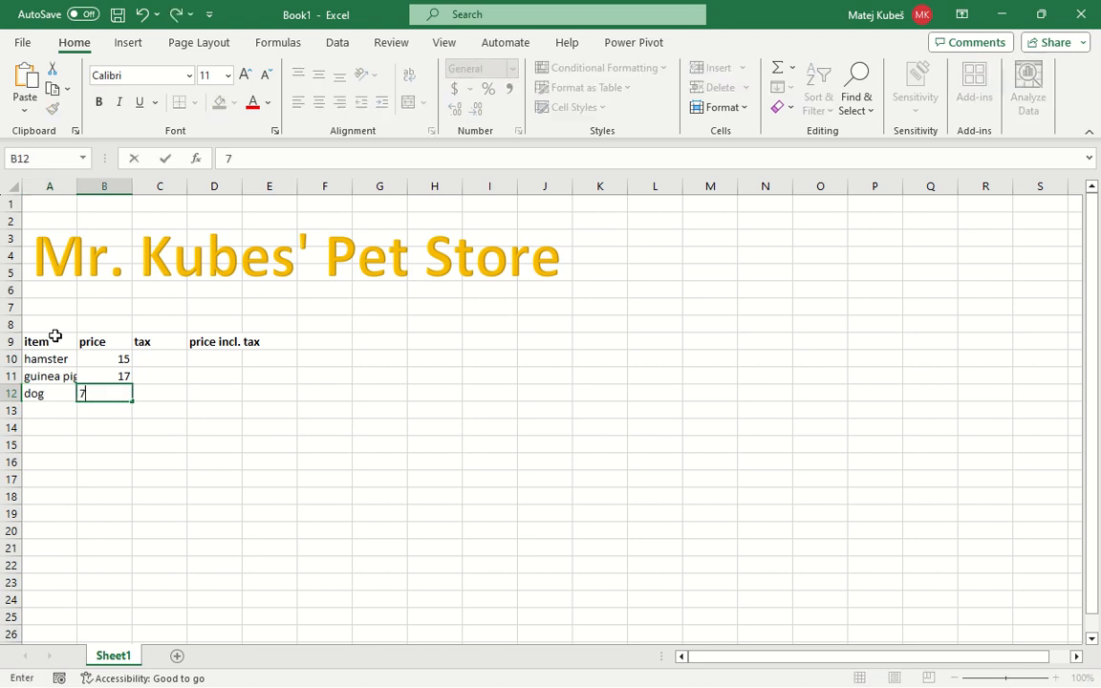
pyautogui.press('Return')
pyautogui.write('cat')
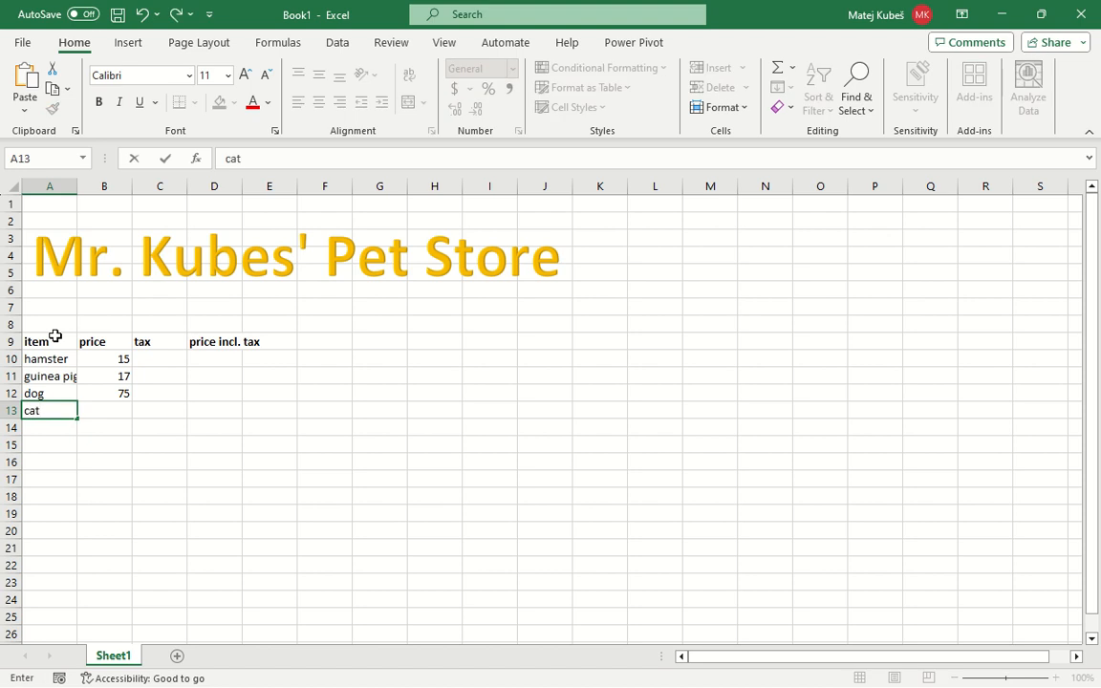
pyautogui.press('Tab')
pyautogui.write('80')
pyautogui.press('Return')
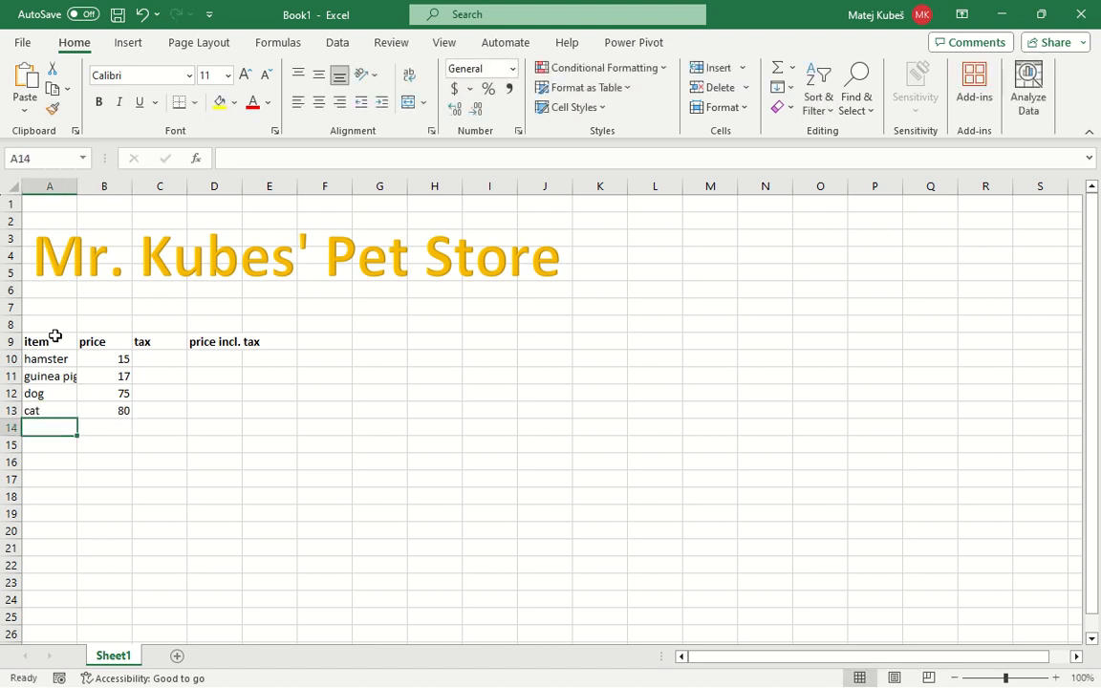
# Add goldfish with a price of 3 in row 14
pyautogui.write('fish')
pyautogui.press('Tab')
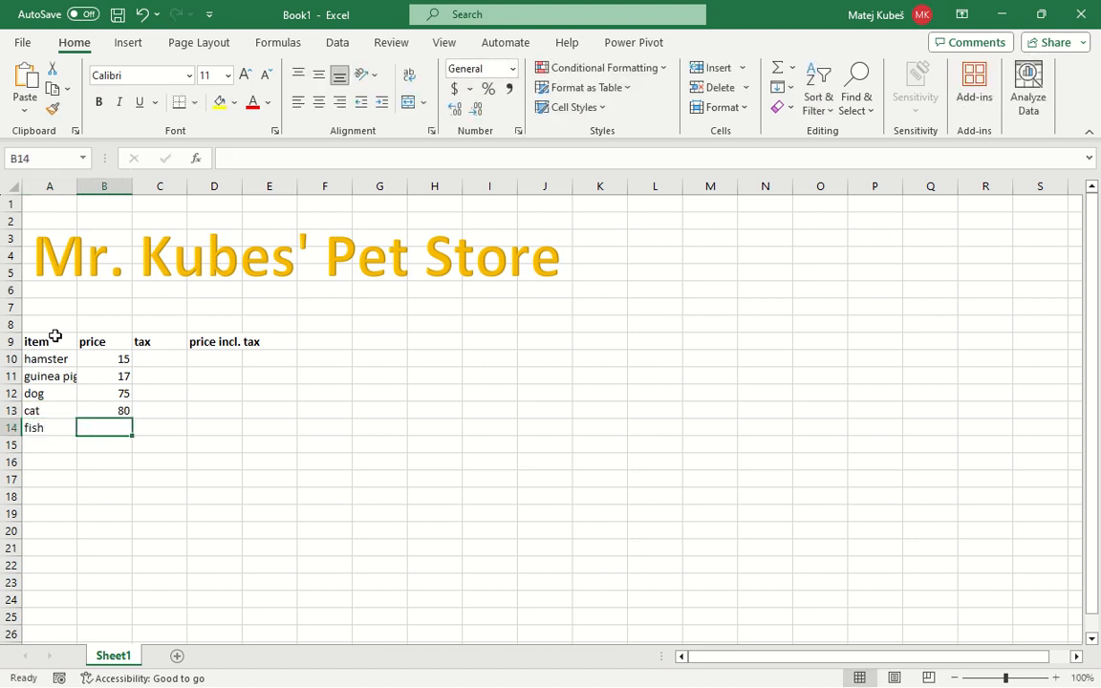
pyautogui.hotkey('shift', 'Tab')
pyautogui.press('F2')
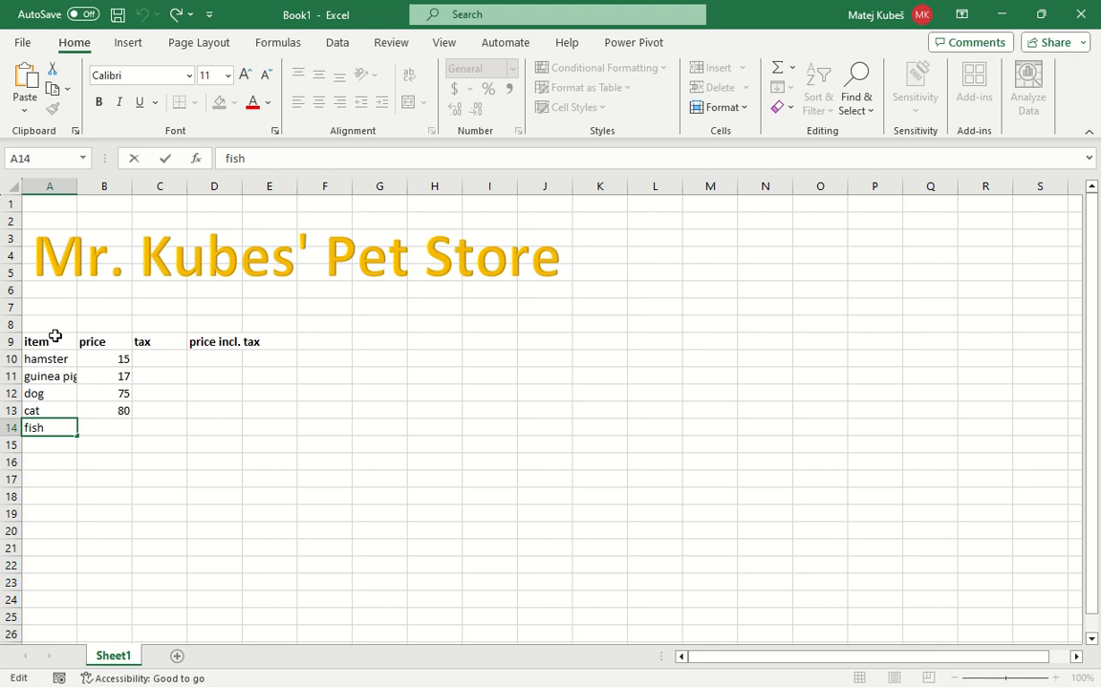
pyautogui.press('Home')
pyautogui.write('gold')
pyautogui.press('Tab')
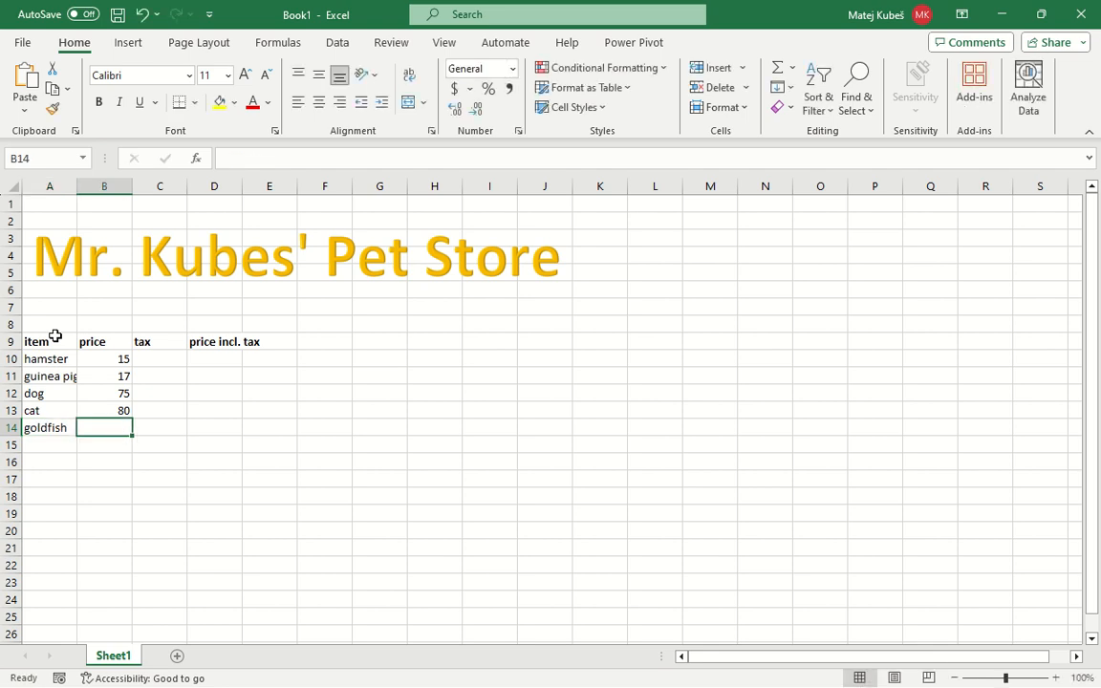
pyautogui.write('3')
pyautogui.press('Return')
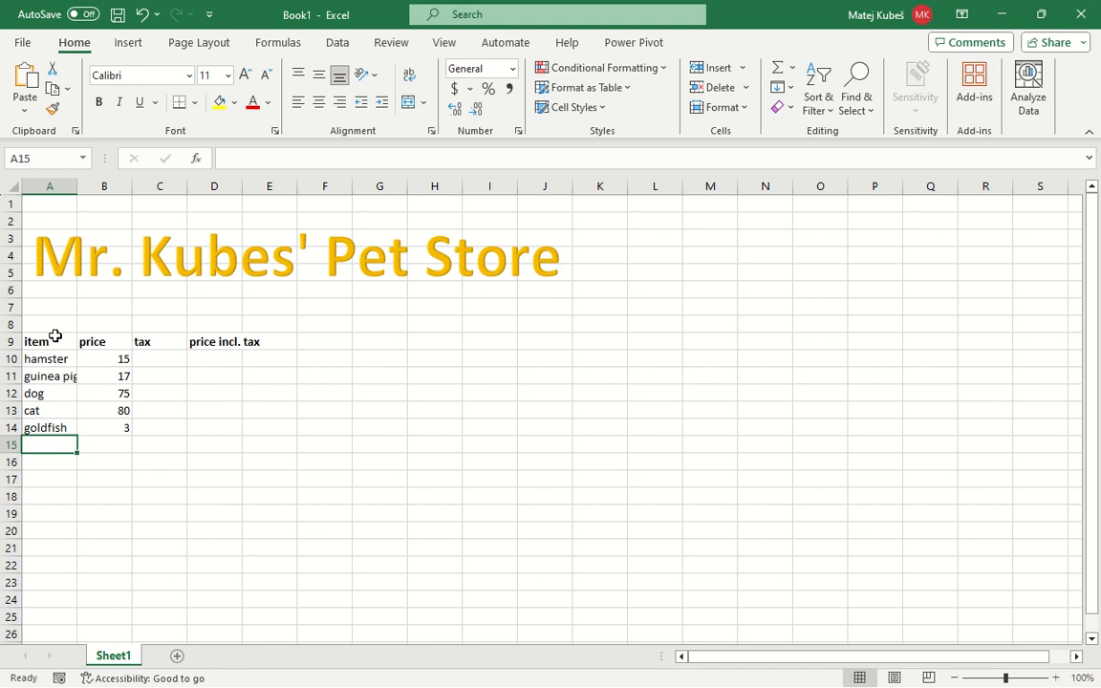
# Format the prices in B10:B14 with the Euro (€ 123) accounting format
pyautogui.press('Up')
pyautogui.press('Right')
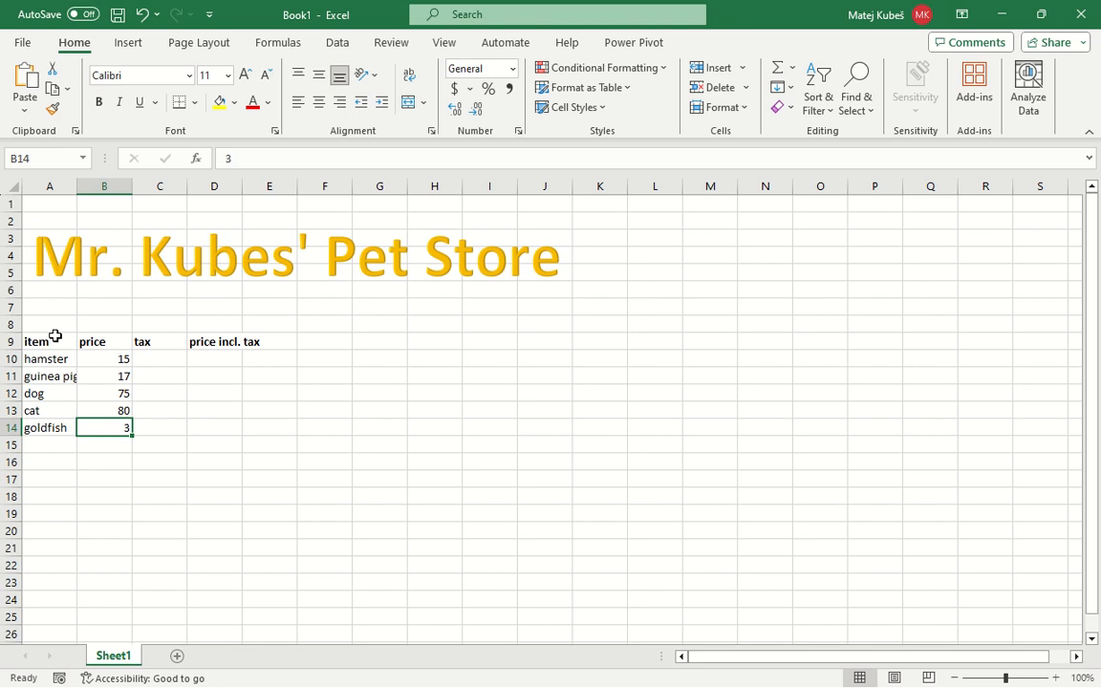
pyautogui.hotkey('shift', 'Up')
pyautogui.hotkey('shift', 'Up')
pyautogui.hotkey('shift', 'Up')
pyautogui.hotkey('shift', 'Up')
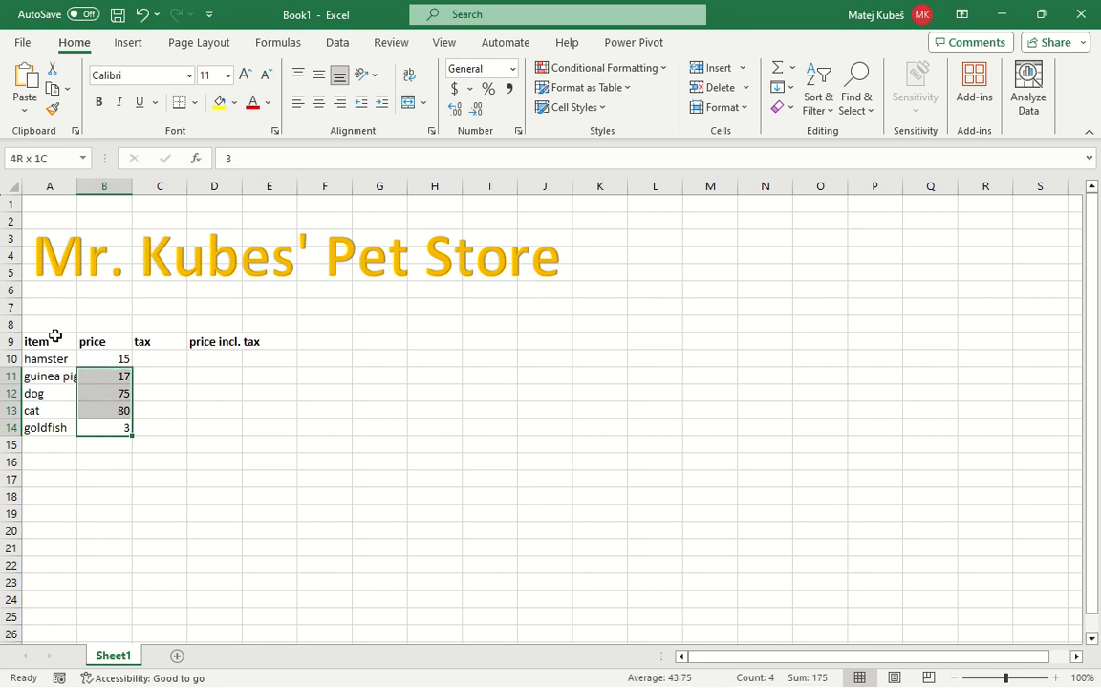
pyautogui.press('Down')
pyautogui.press('Down')
pyautogui.press('Up')
pyautogui.press('Up')
pyautogui.hotkey('shift', 'Up')
pyautogui.hotkey('shift', 'Up')
pyautogui.hotkey('shift', 'Up')
pyautogui.hotkey('shift', 'Up')
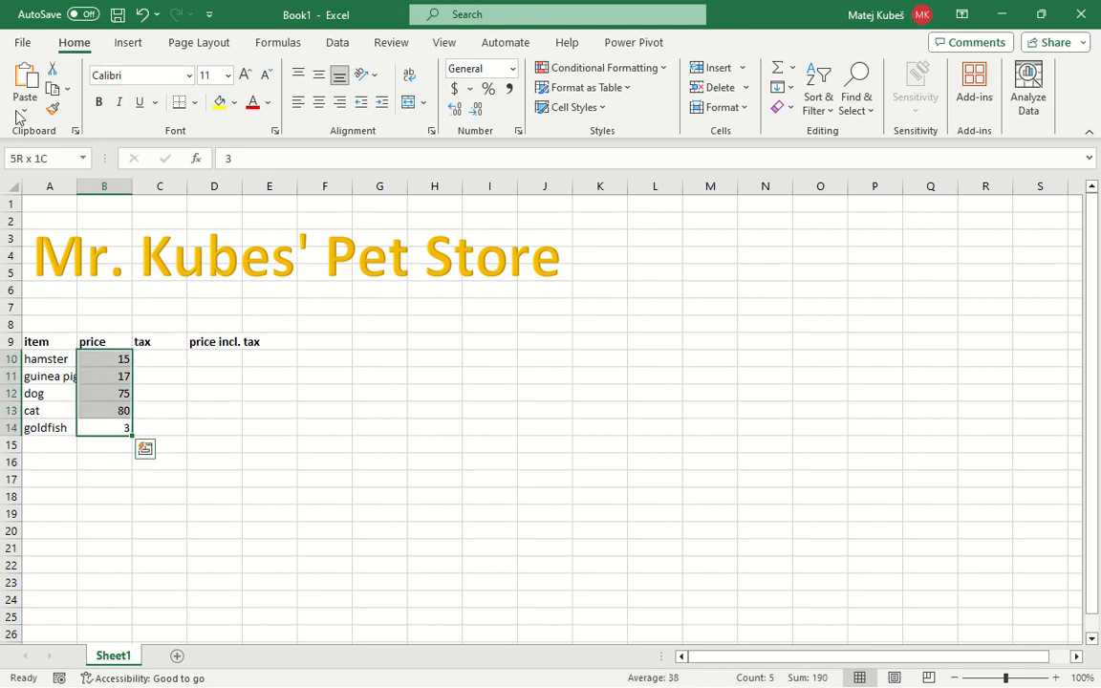
pyautogui.moveTo(86, 21)
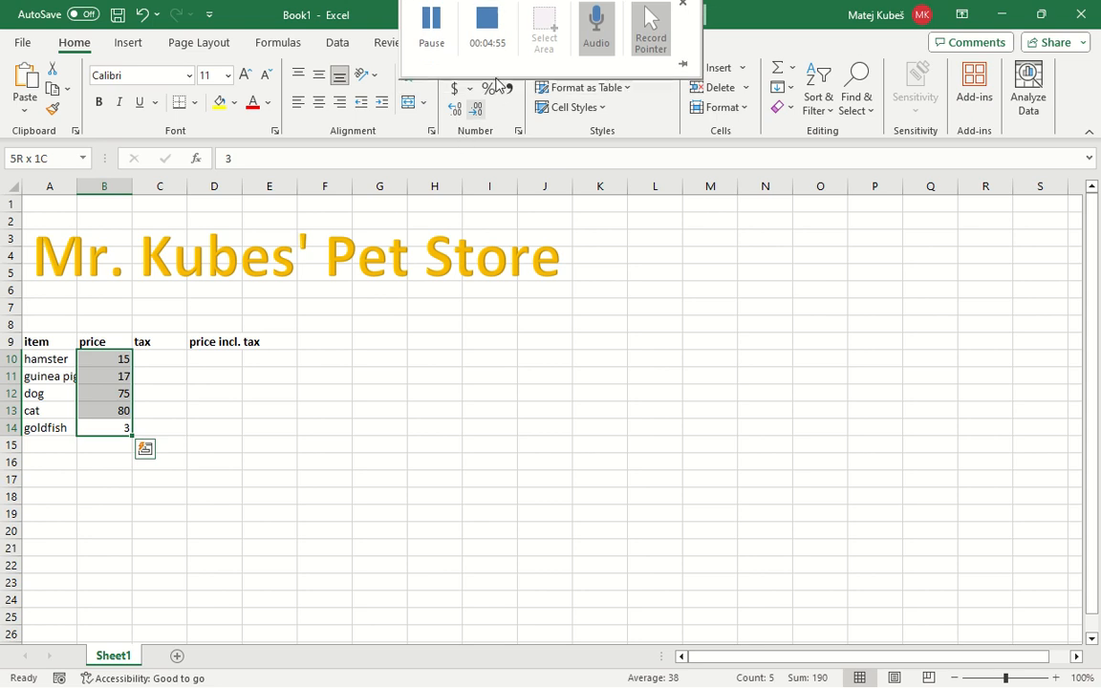
pyautogui.click(470, 89)
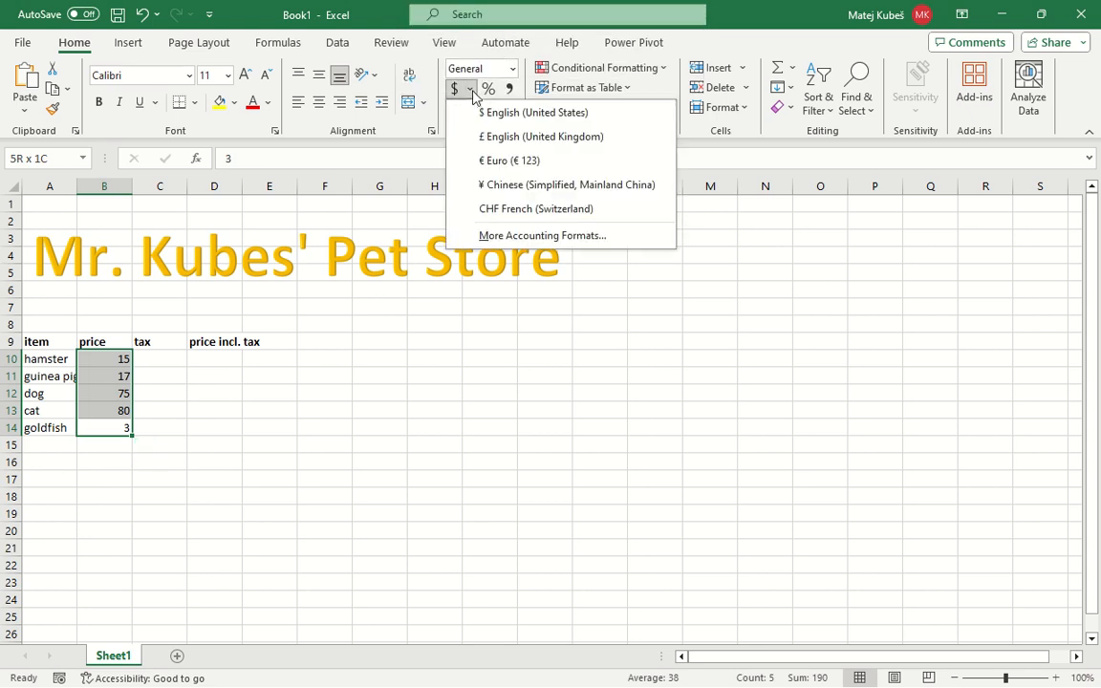
pyautogui.click(536, 162)
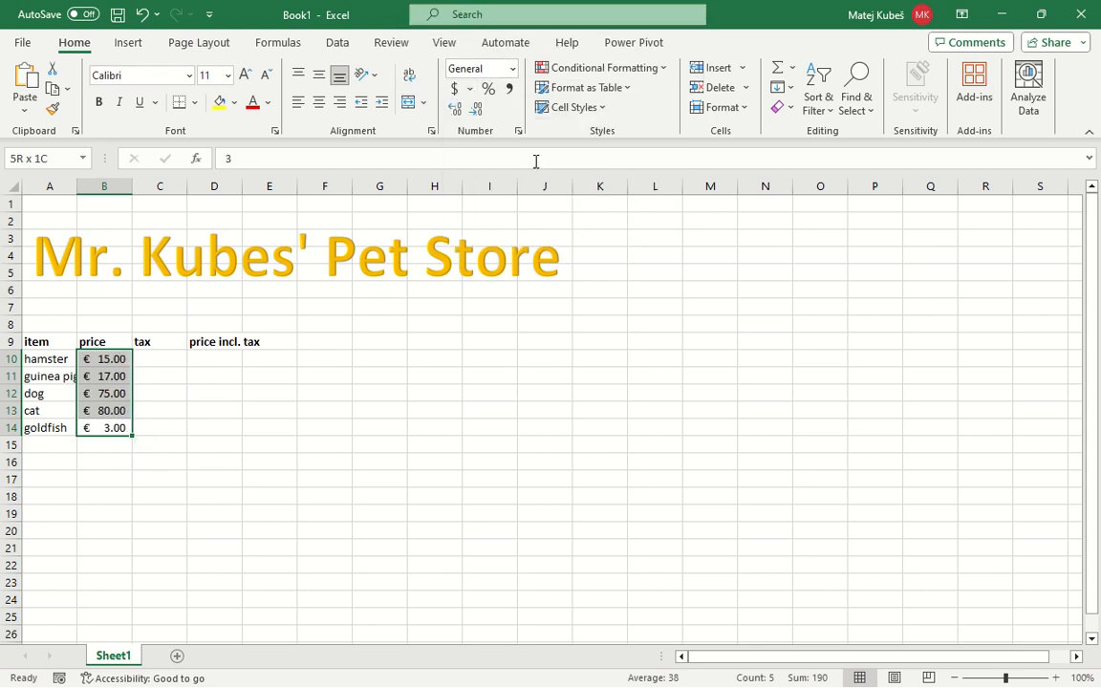
# Autofit the width of column A so that the guinea pig entry fits
pyautogui.click(45, 411)
pyautogui.click(52, 374)
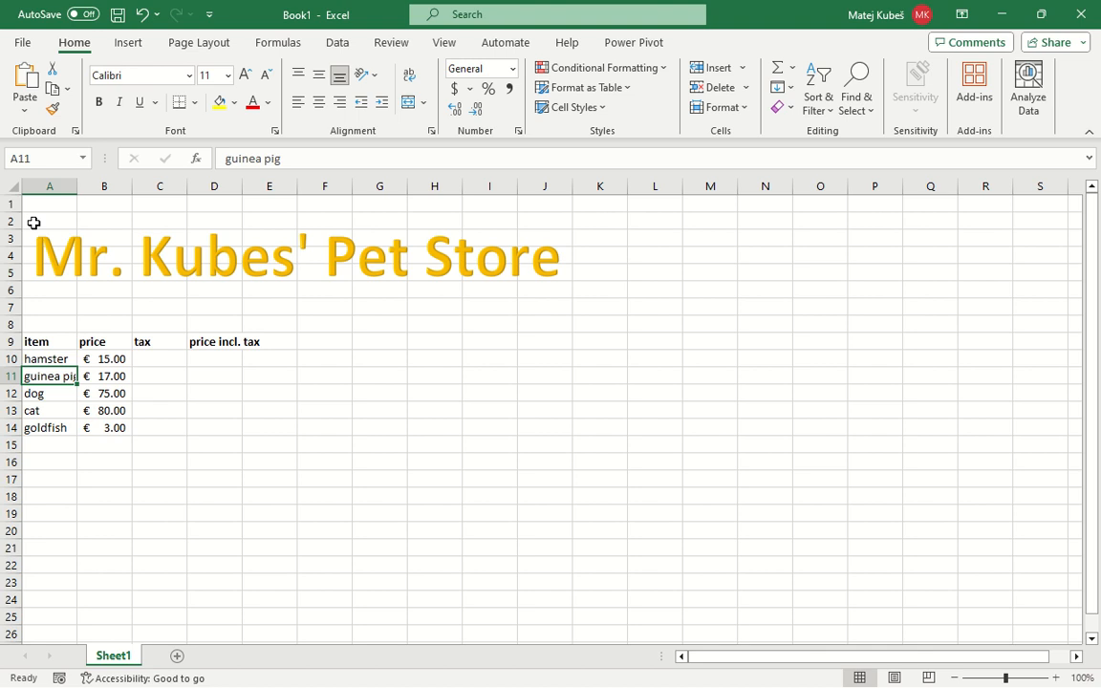
pyautogui.click(42, 186)
pyautogui.click(58, 379)
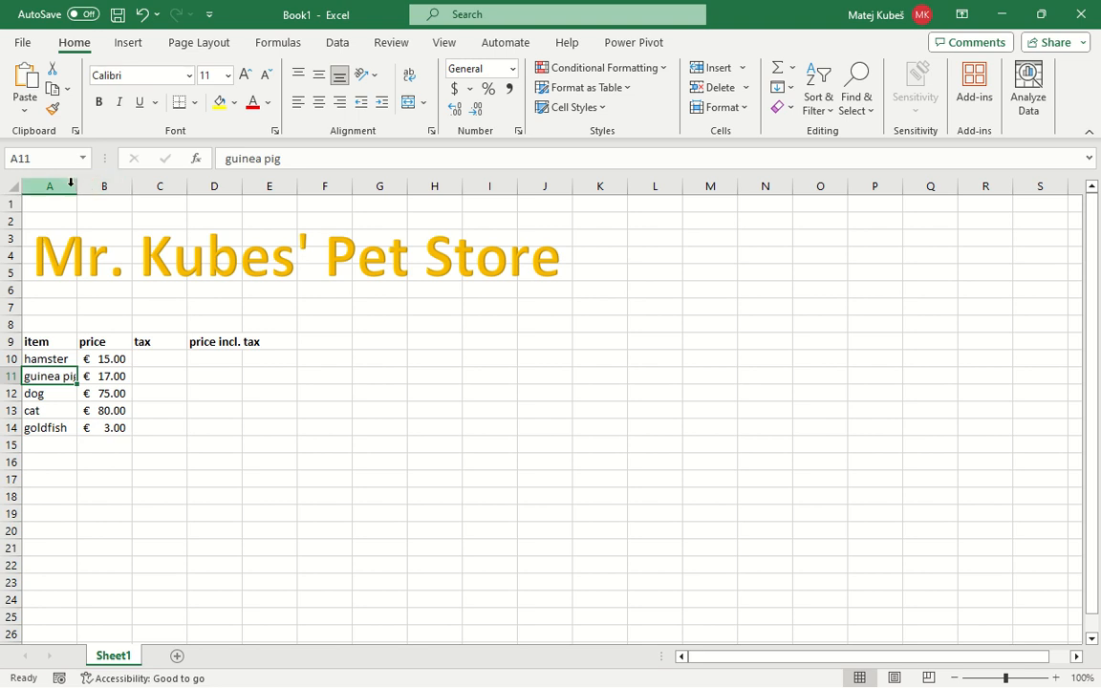
pyautogui.doubleClick(78, 187)
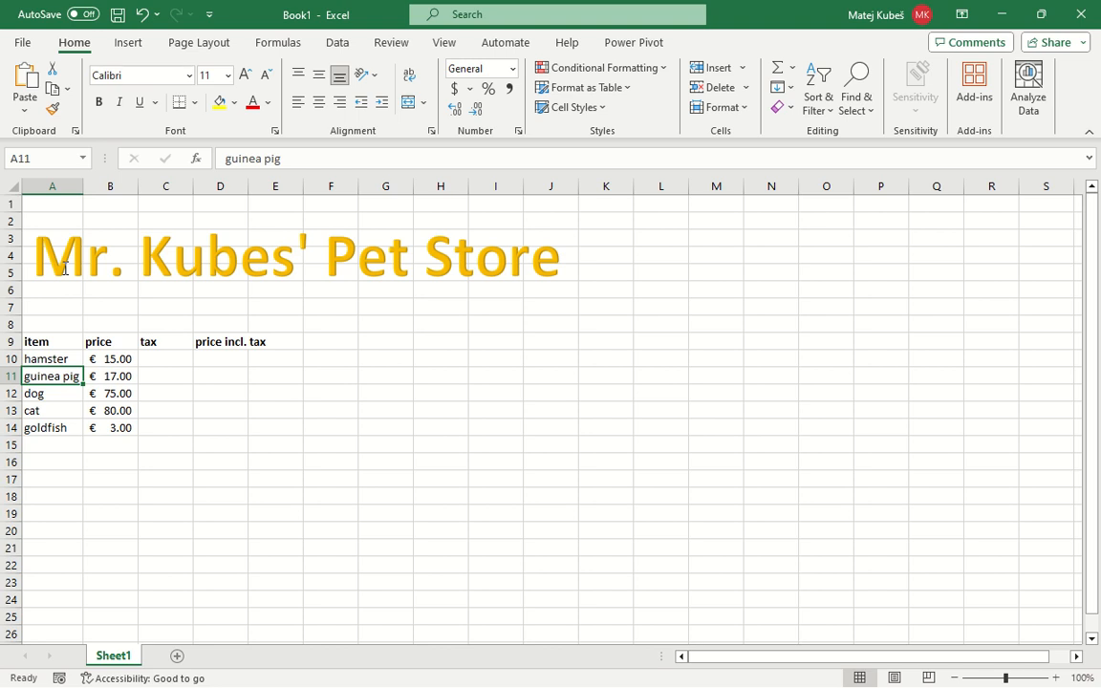
pyautogui.press('Down')
pyautogui.press('Down')
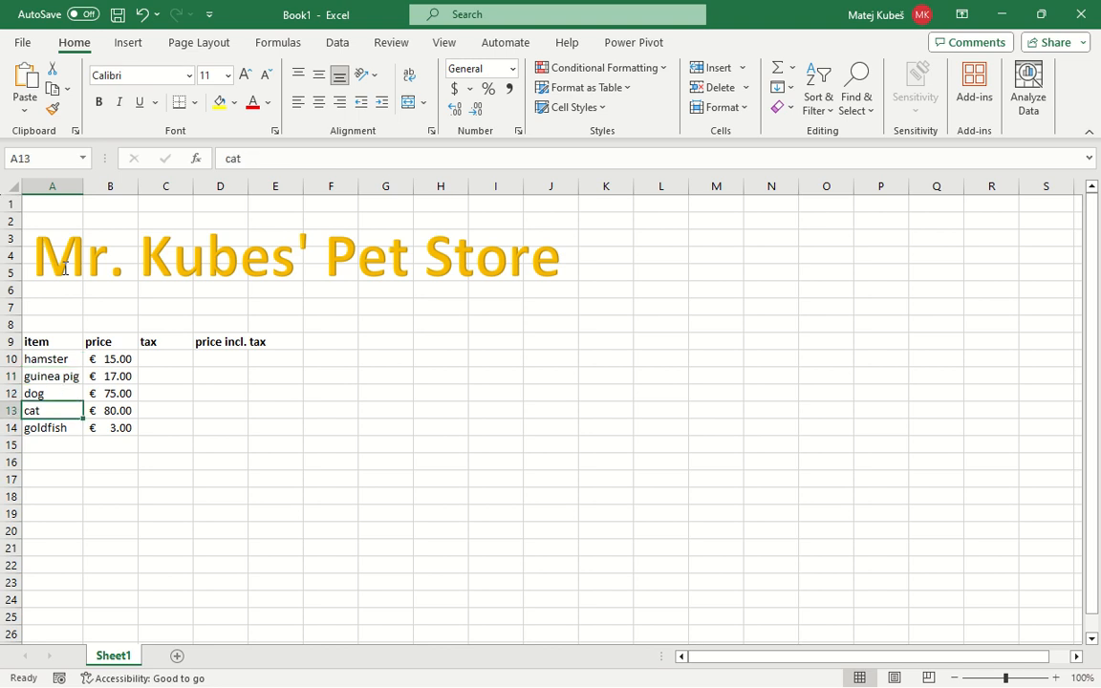
# Calculate the hamster's tax in C10 with the formula =B10*19%
pyautogui.press('Up')
pyautogui.press('Up')
pyautogui.press('Up')
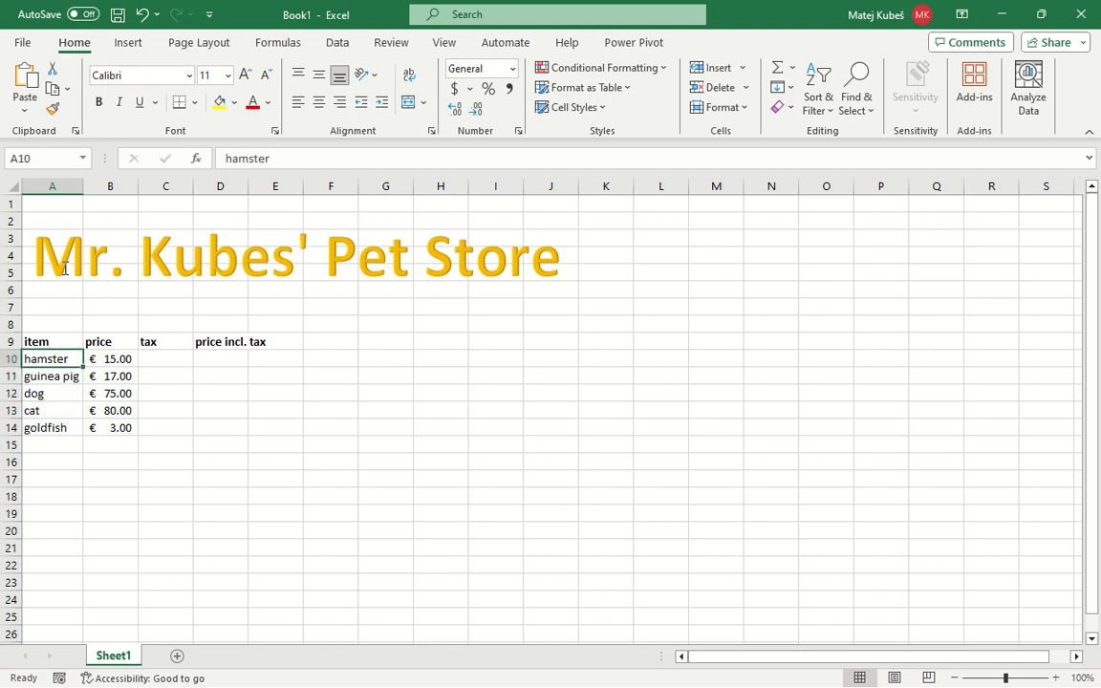
pyautogui.press('Right')
pyautogui.press('Right')
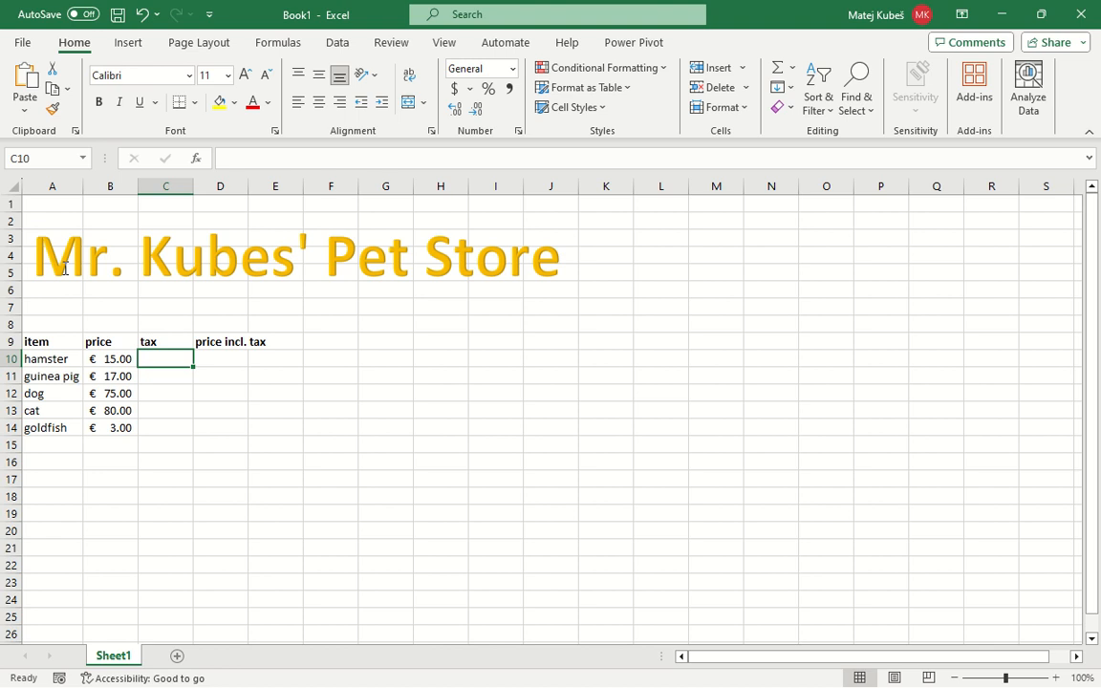
pyautogui.write('=')
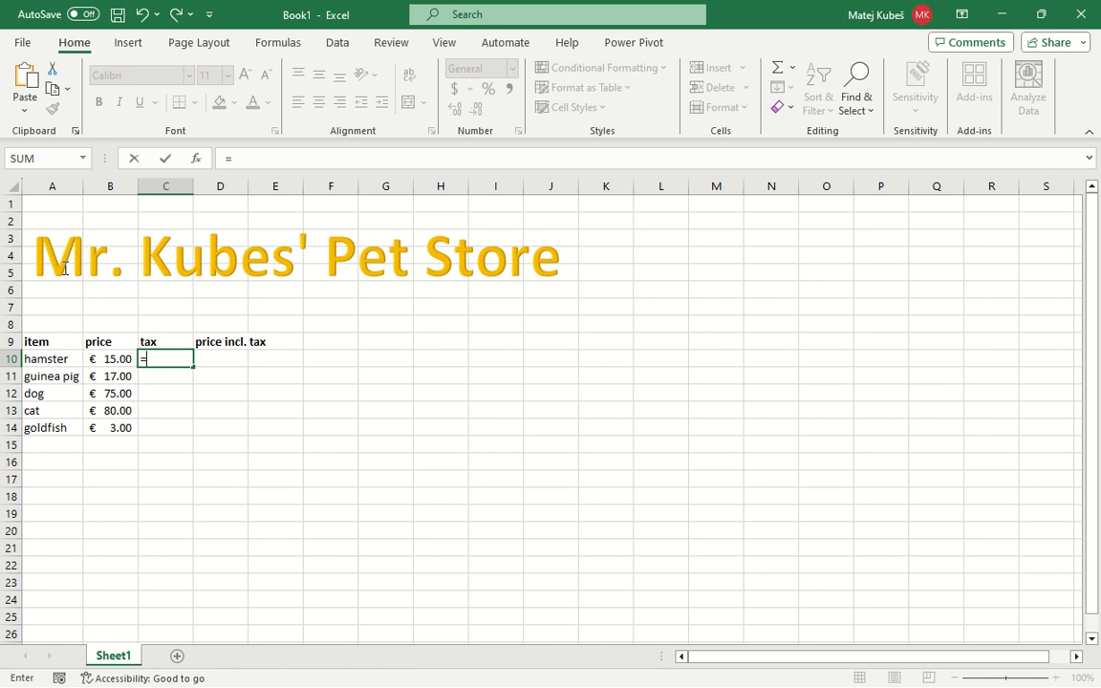
pyautogui.write('B10')
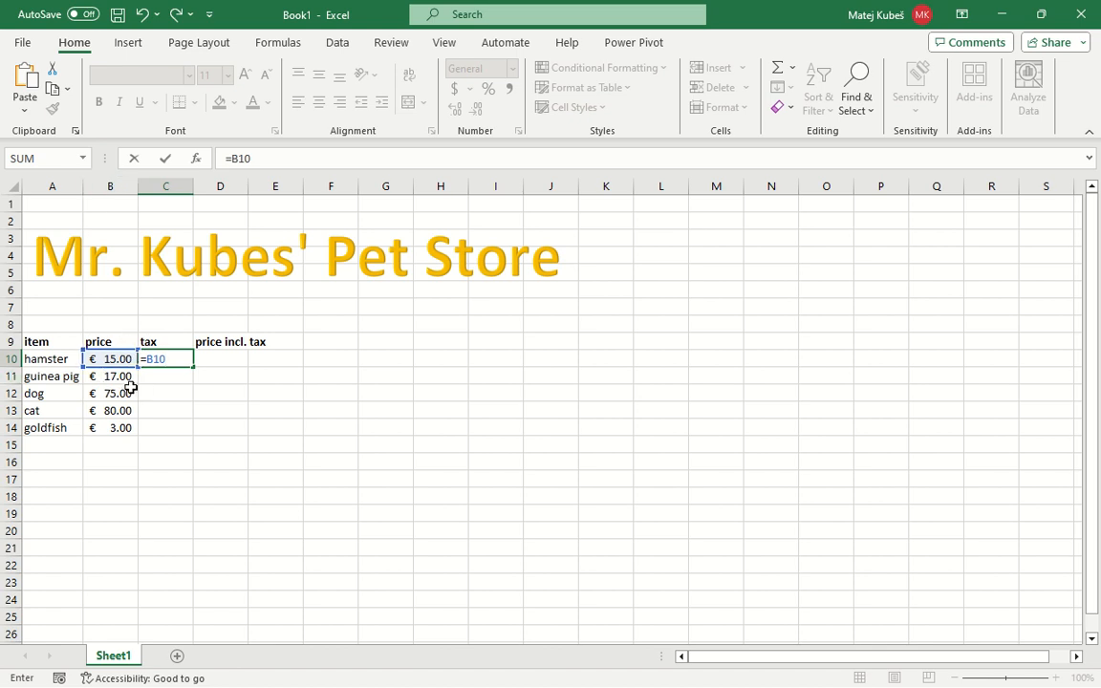
pyautogui.write('*19%')
pyautogui.press('Return')
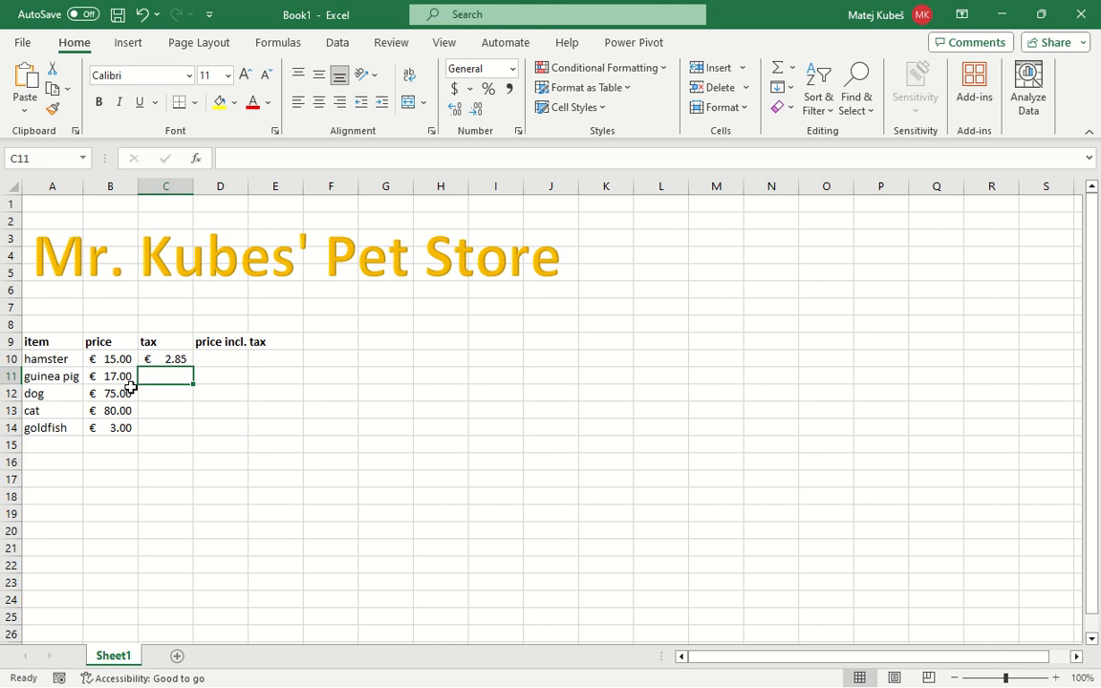
# Enter B10+C10 in D10 as the hamster's price including tax
pyautogui.press('Up')
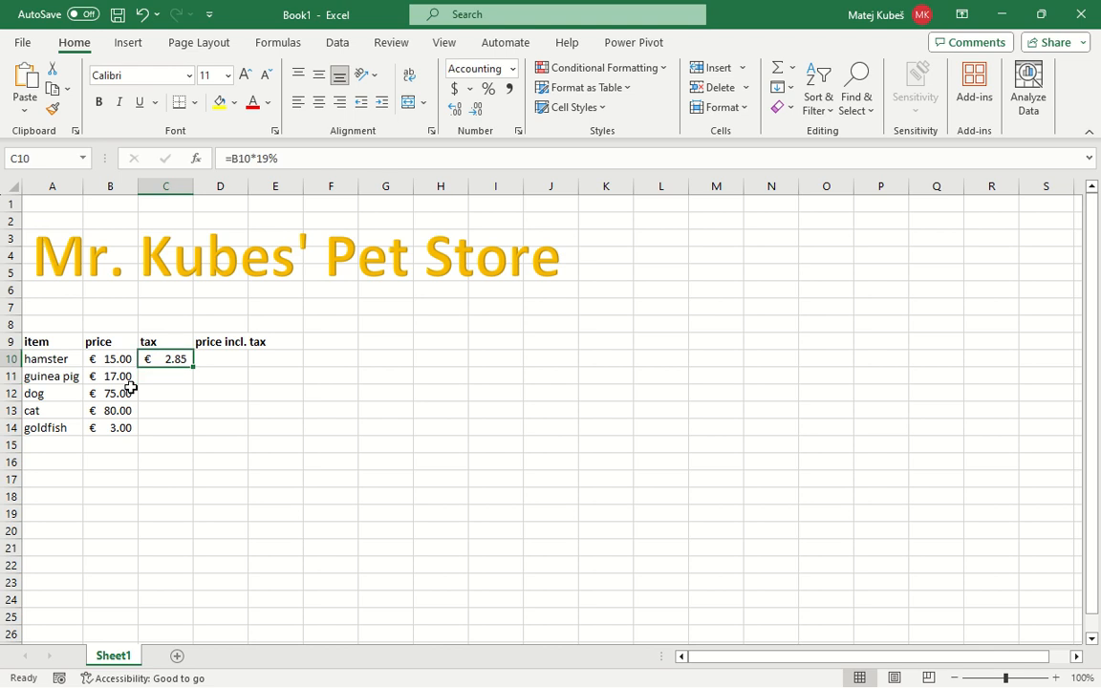
pyautogui.press('Right')
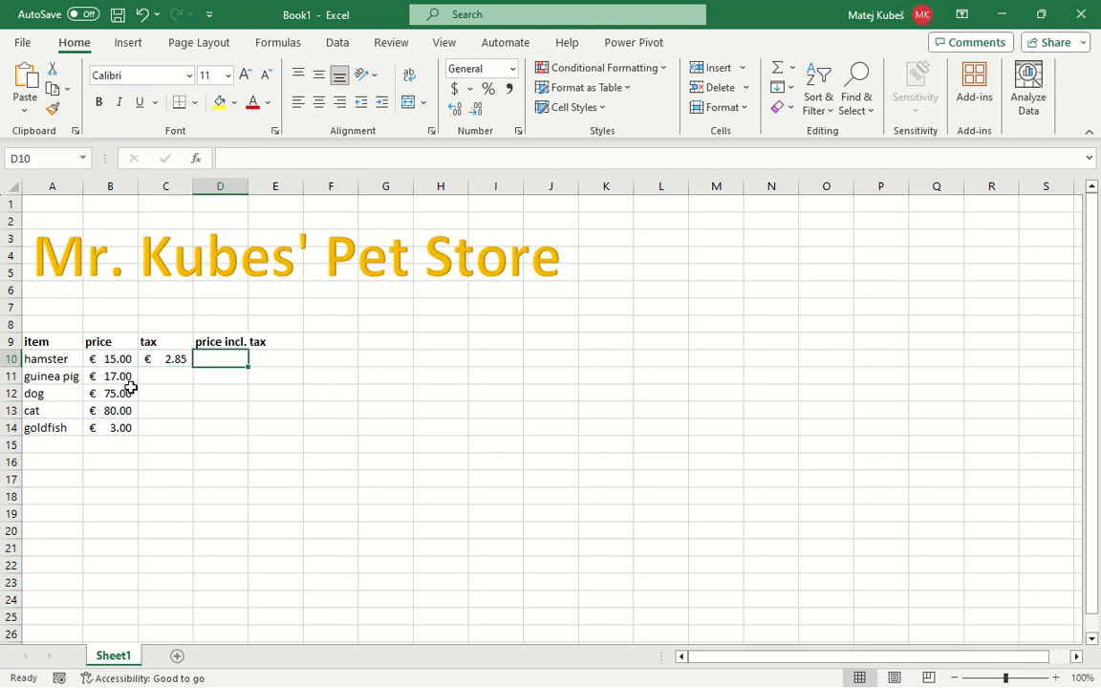
pyautogui.press('Left')
pyautogui.press('Left')
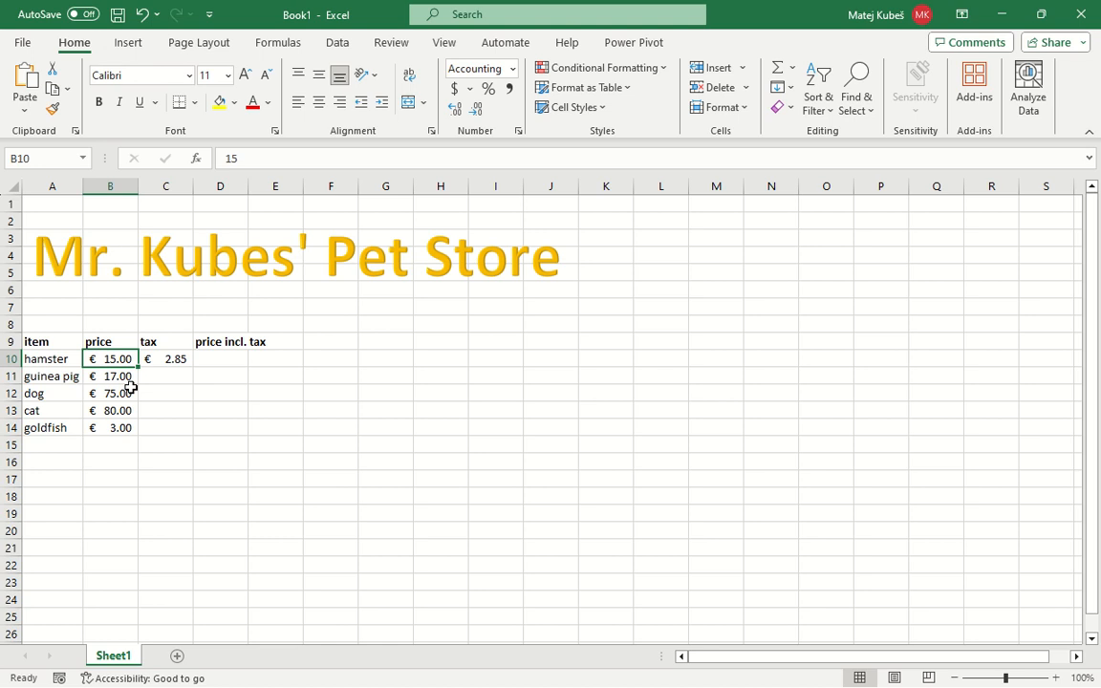
pyautogui.press('Right')
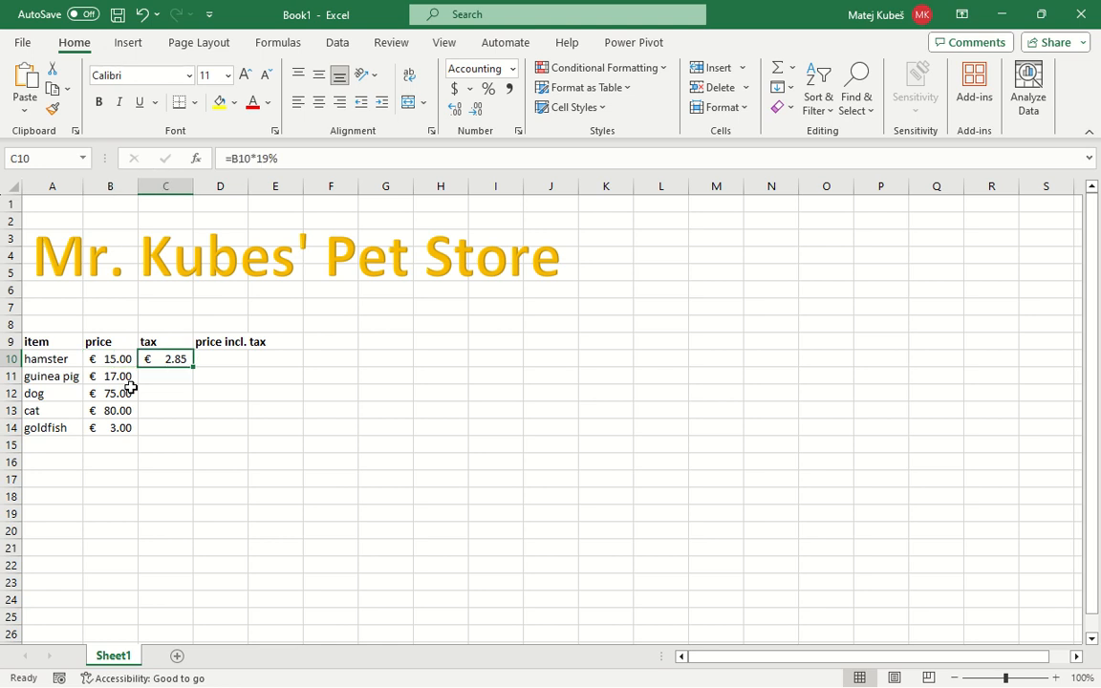
pyautogui.press('Right')
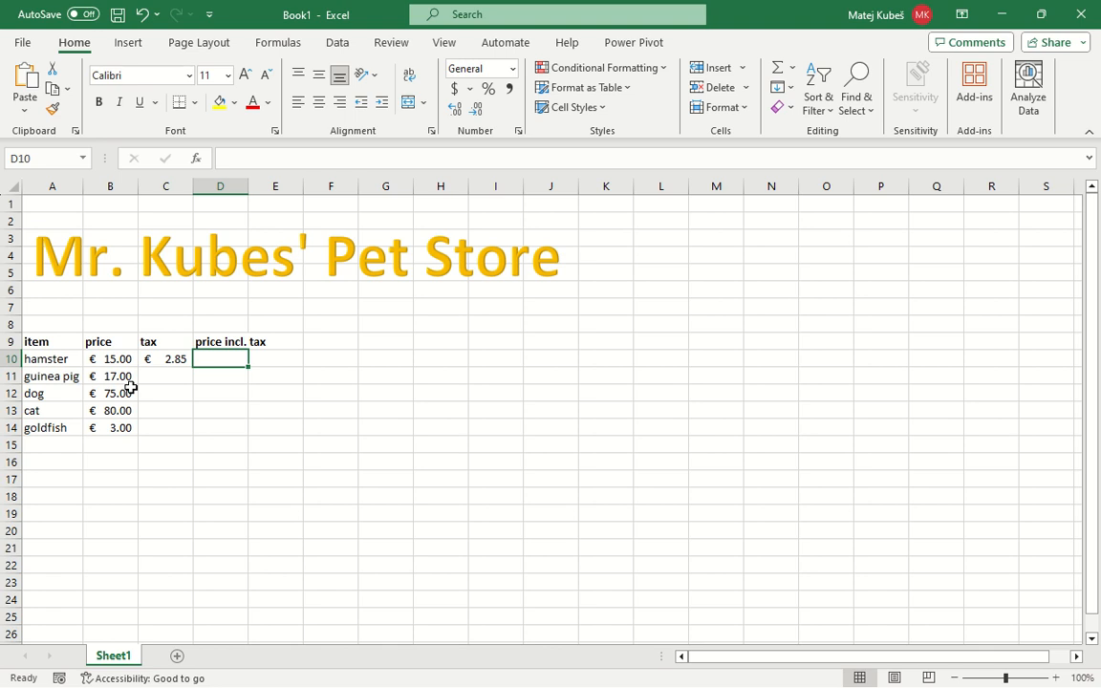
pyautogui.press('Left')
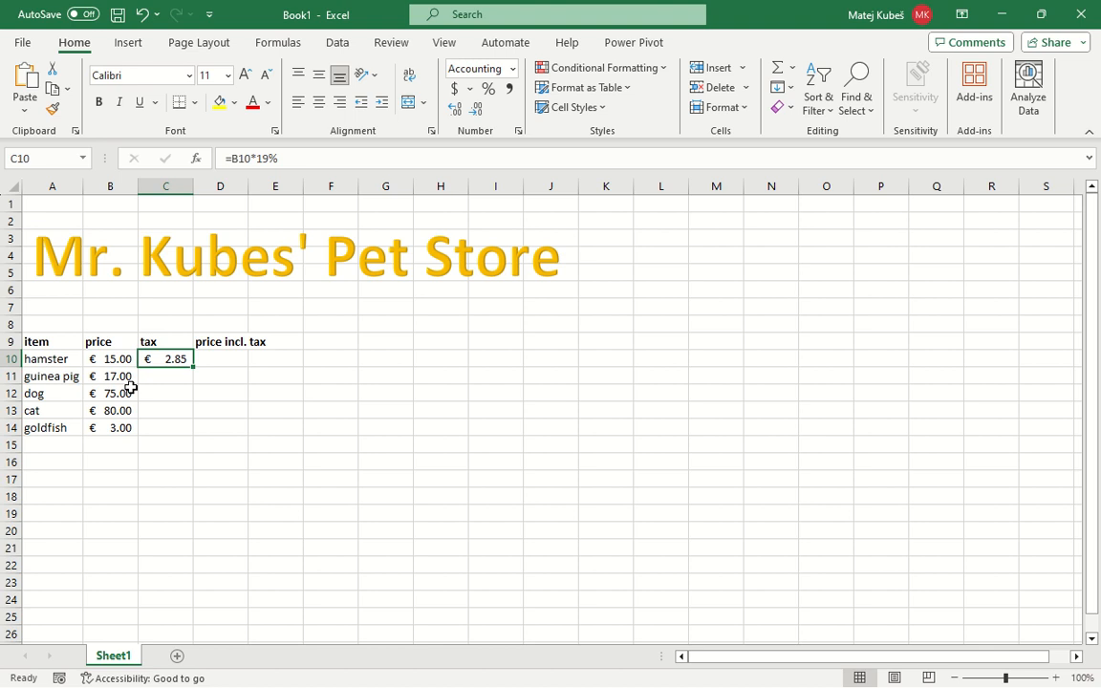
pyautogui.press('Right')
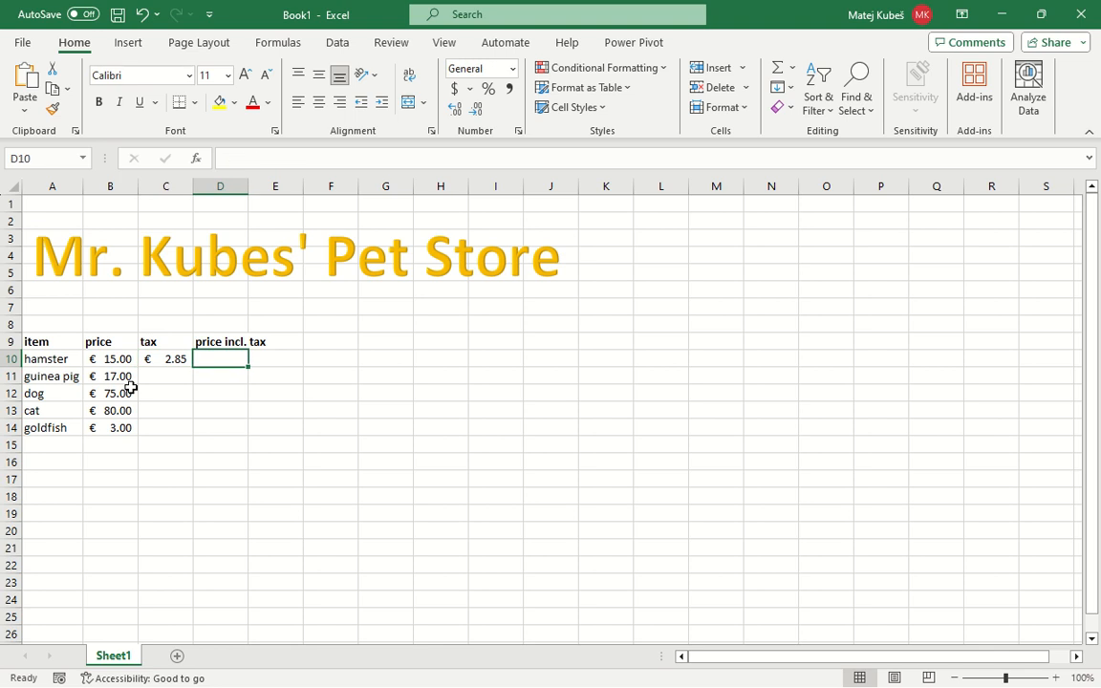
pyautogui.write('B10+')
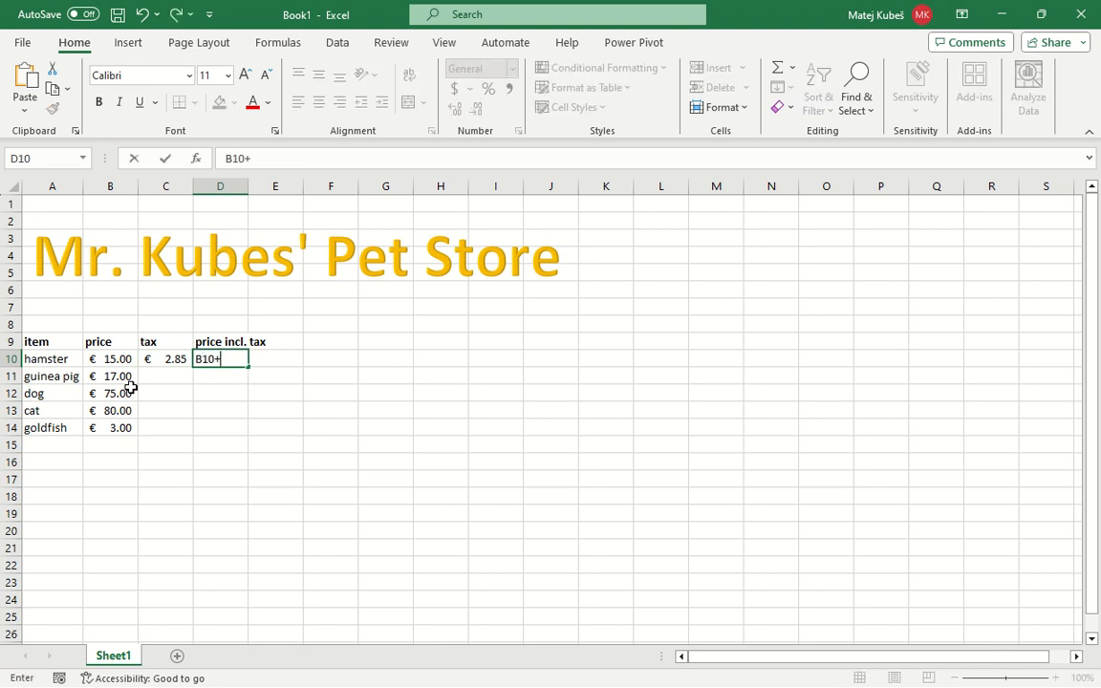
pyautogui.write('C10')
pyautogui.press('Return')
pyautogui.press('Up')
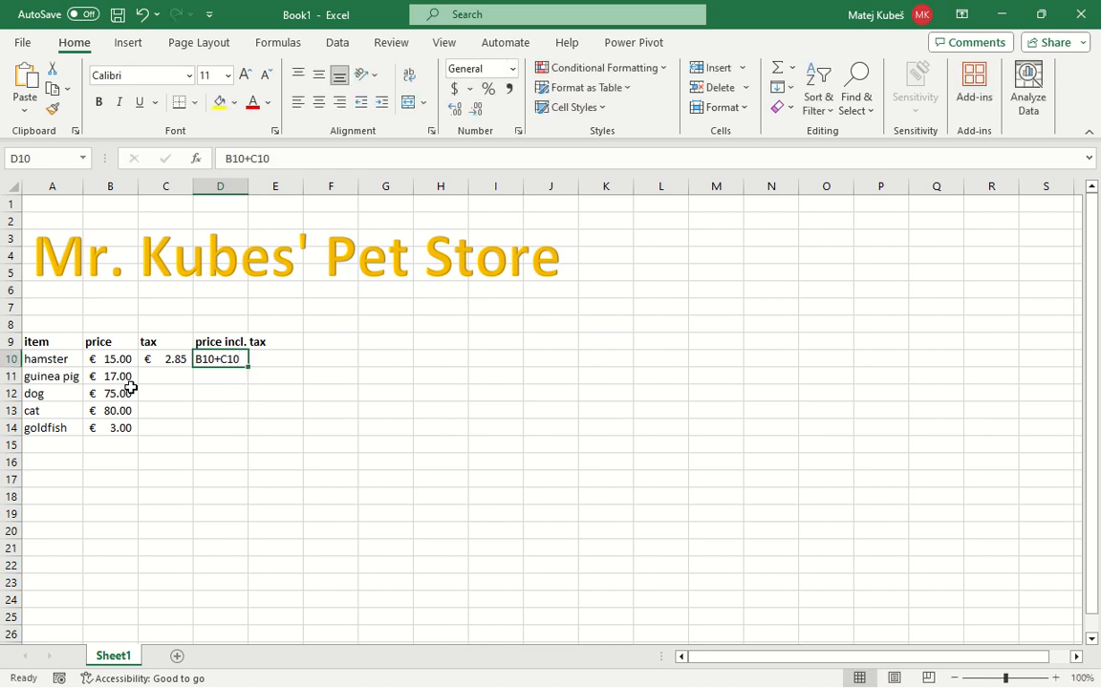
# Insert the missing equals sign at the start of D10 so that it reads =B10+C10
pyautogui.press('F2')
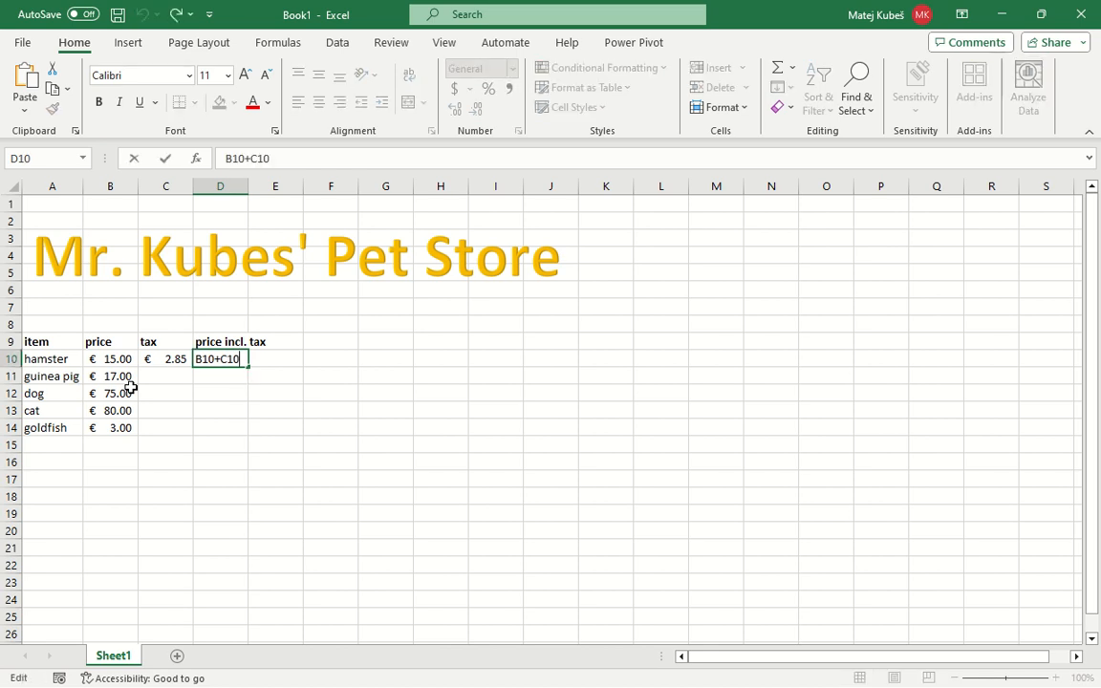
pyautogui.press('Home')
pyautogui.write('=')
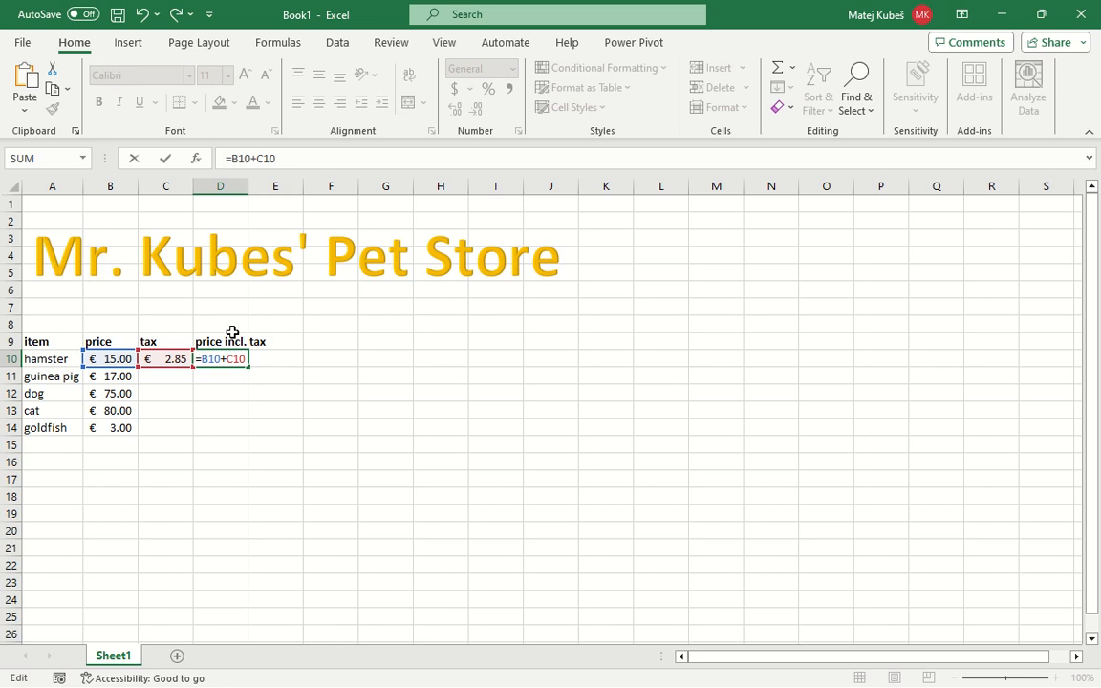
pyautogui.press('Return')
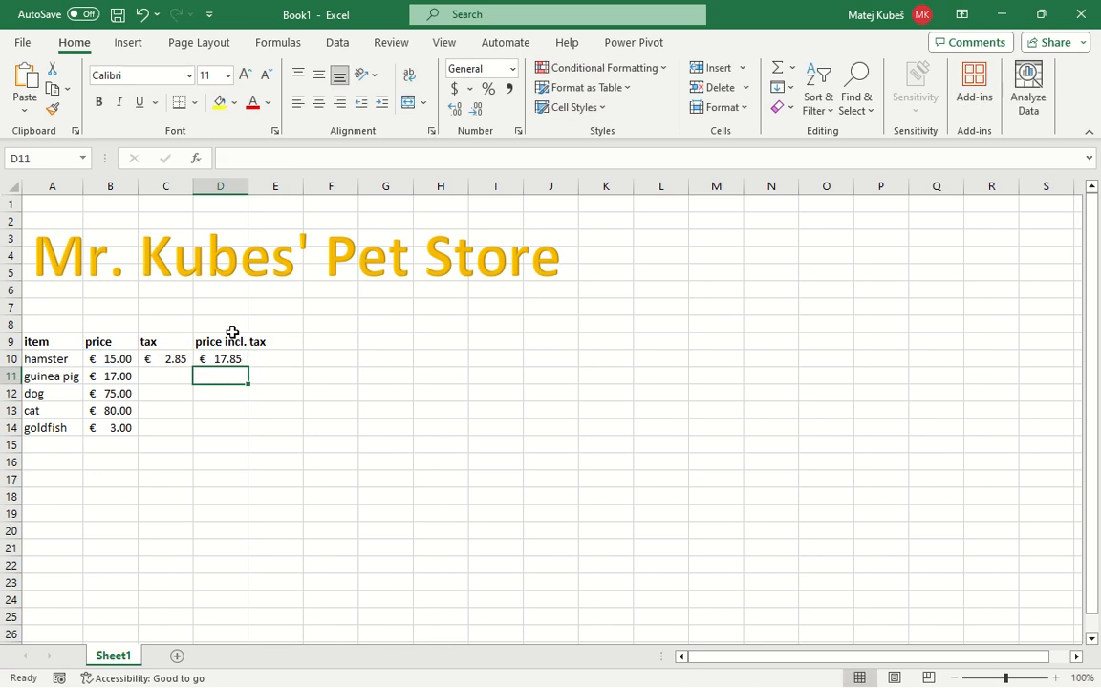
# Calculate the guinea pig's tax in C11 with the formula =B11*0.19
pyautogui.press('Up')
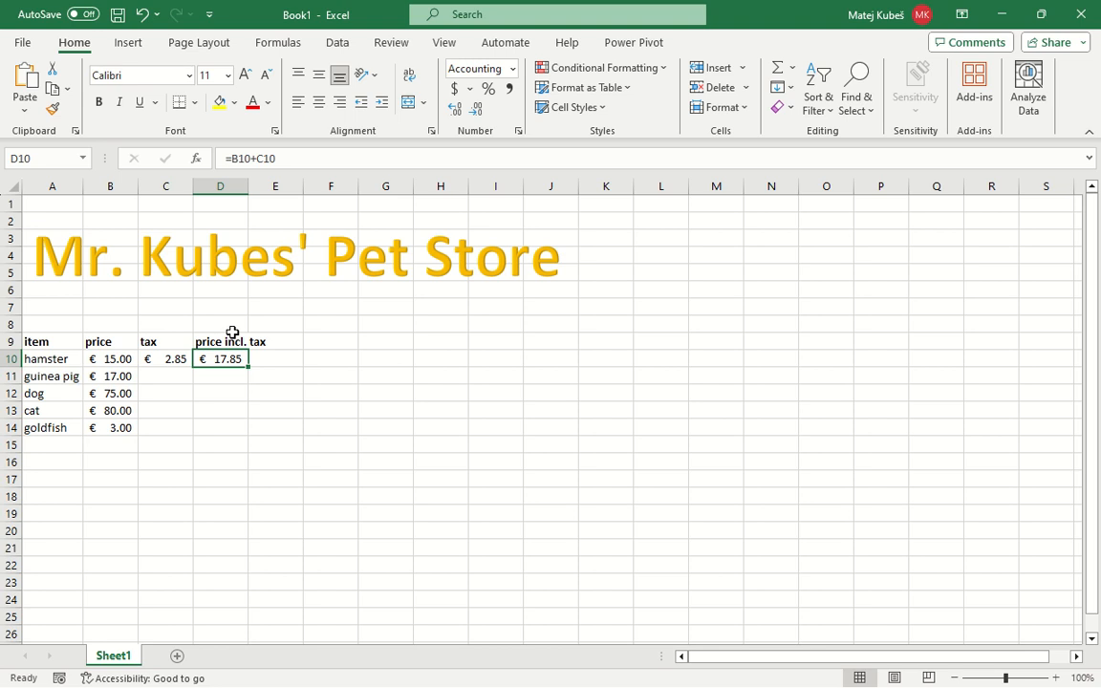
pyautogui.press('Left')
pyautogui.press('Left')
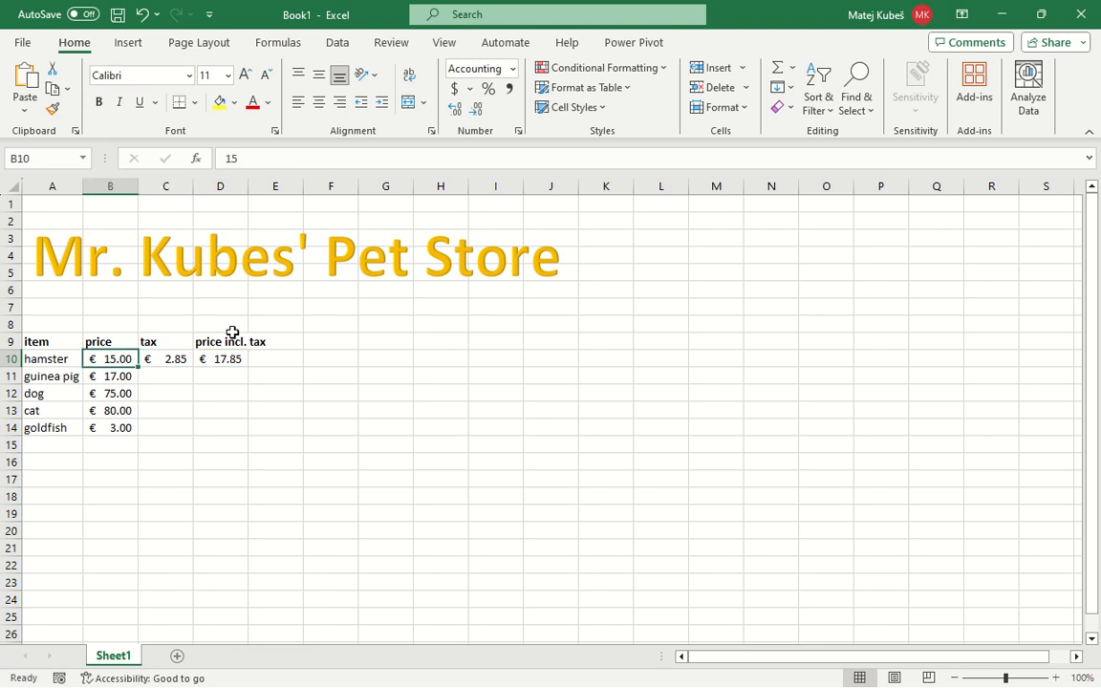
pyautogui.press('Down')
pyautogui.press('Right')
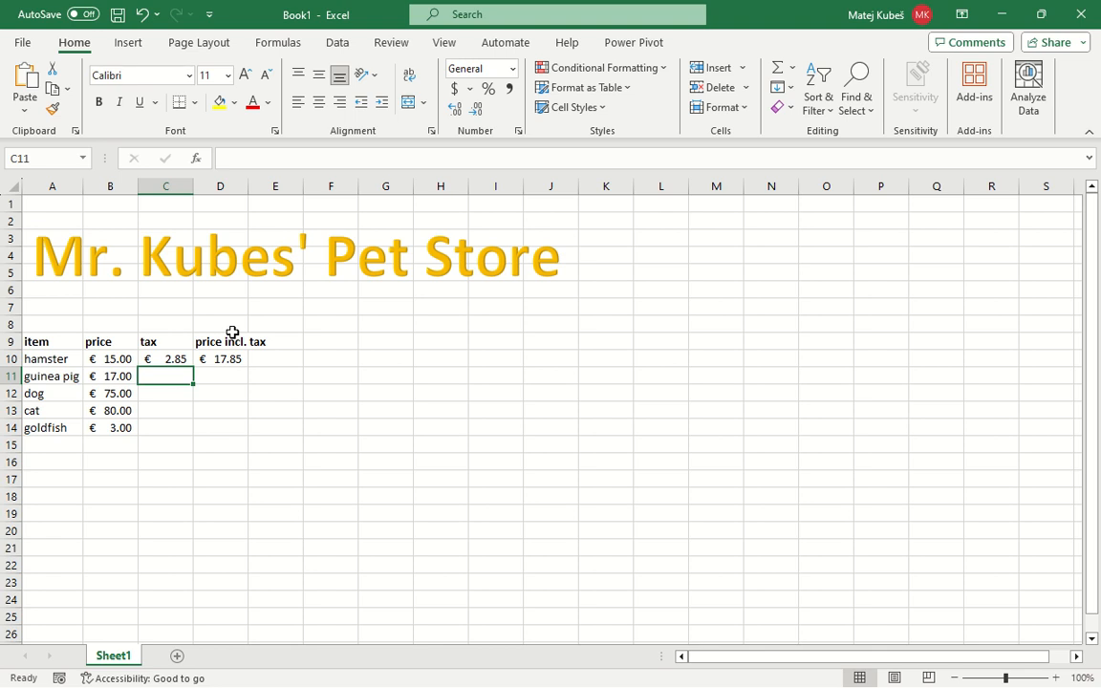
pyautogui.write('=')
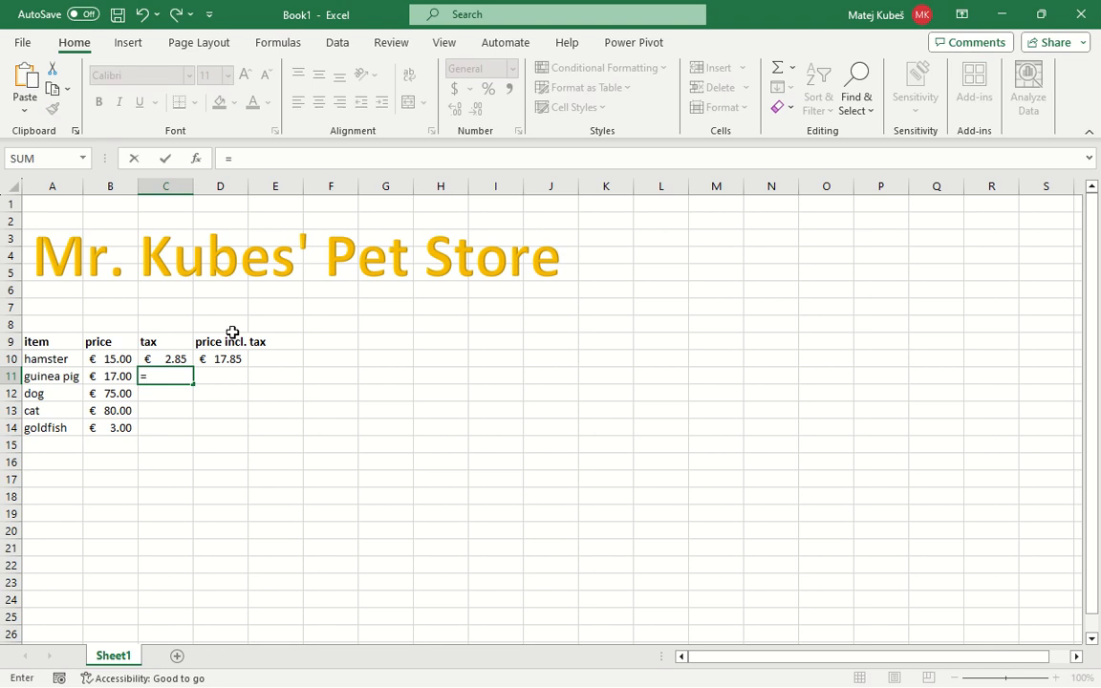
pyautogui.write('B11')
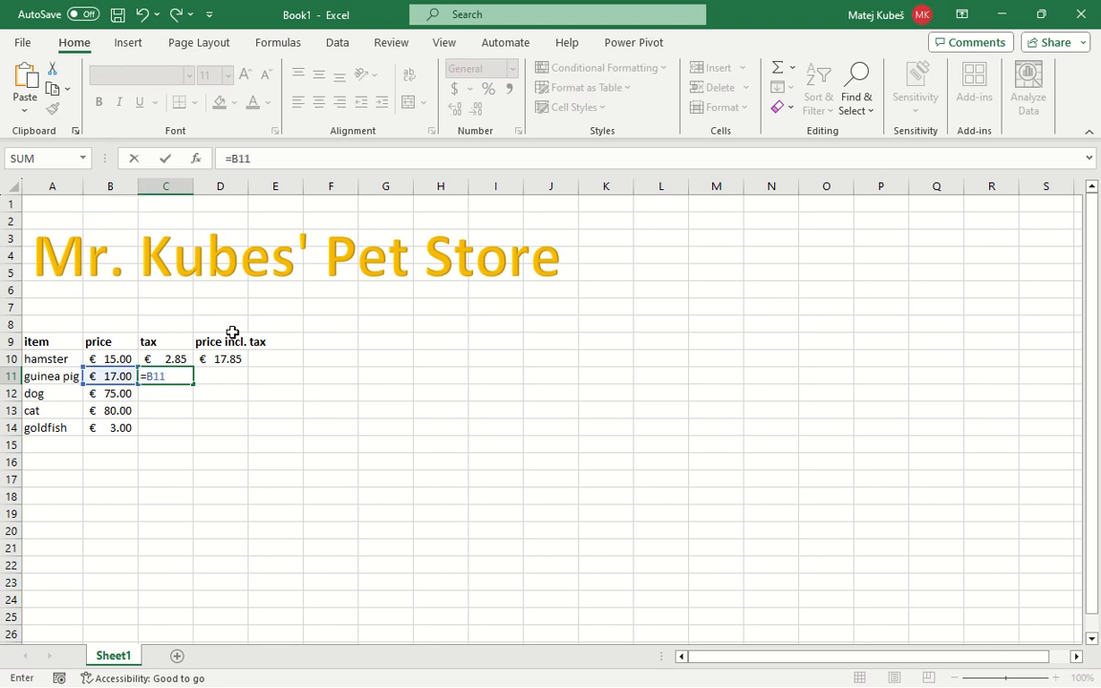
pyautogui.write('*19%')
pyautogui.press('BackSpace')
pyautogui.press('BackSpace')
pyautogui.press('BackSpace')
pyautogui.write('0.11')
pyautogui.press('BackSpace')
pyautogui.write('9')
pyautogui.press('Return')
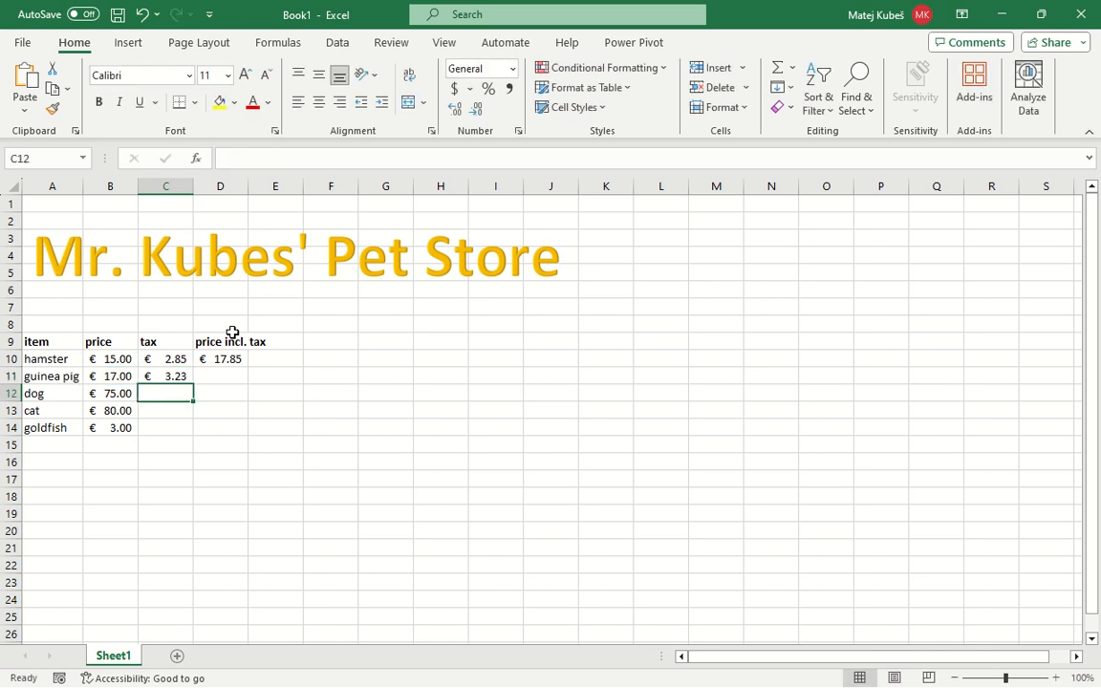
# Calculate the guinea pig's price including tax in D11 with the formula =B11+C11
pyautogui.press('Up')
pyautogui.press('Right')
pyautogui.write('=')
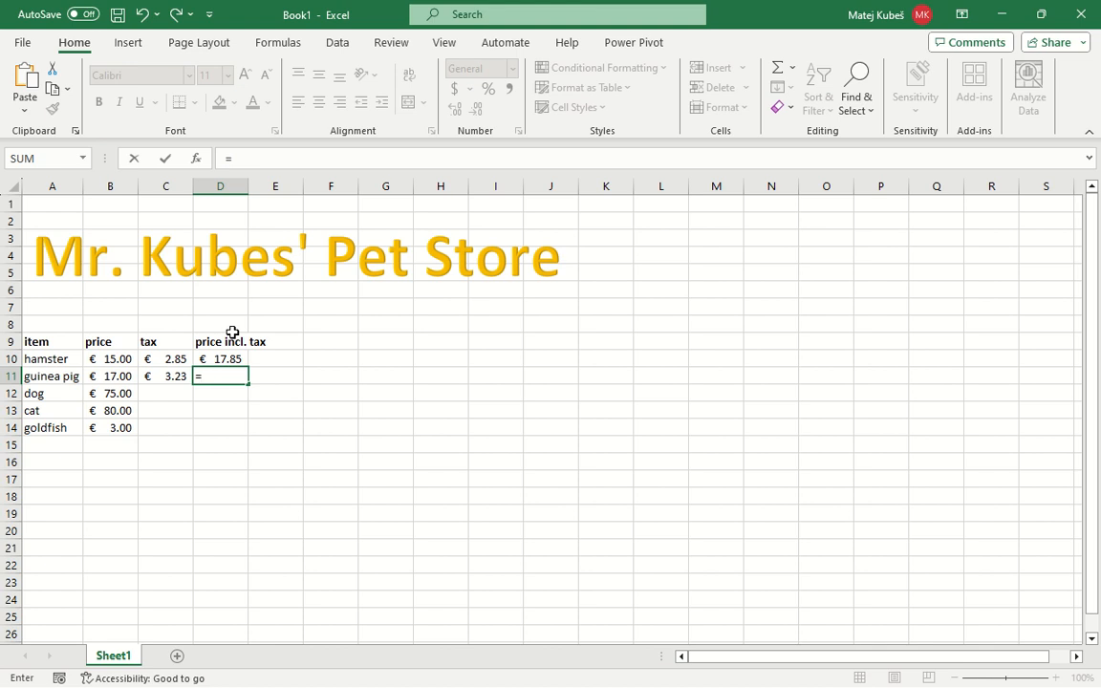
pyautogui.write('B')
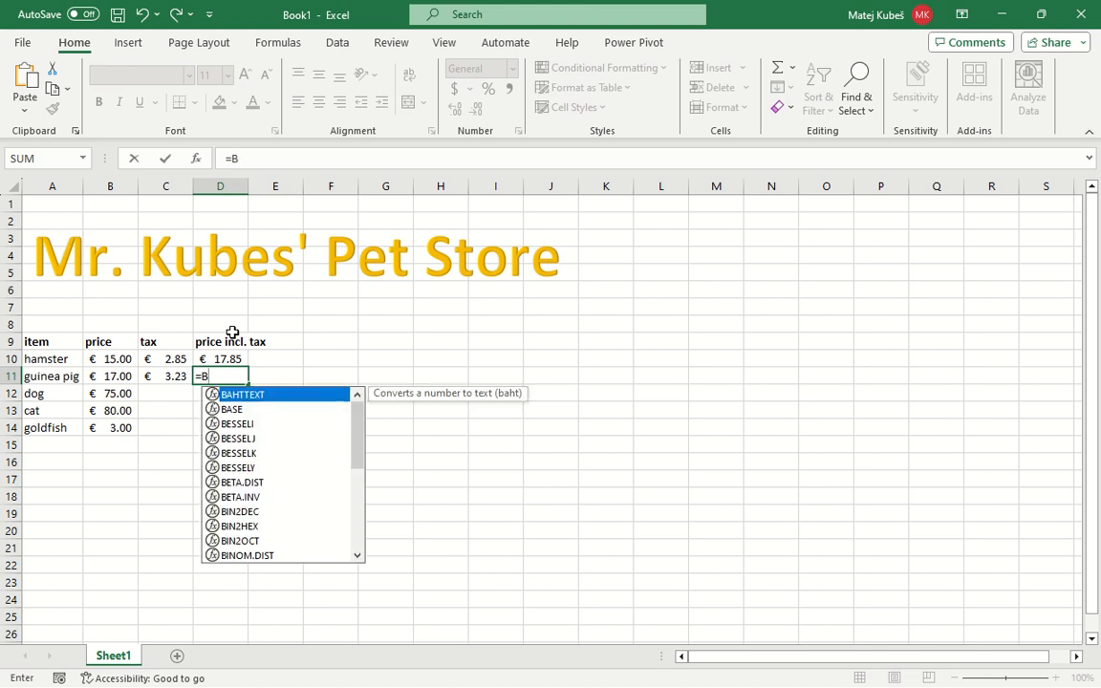
pyautogui.write('1')
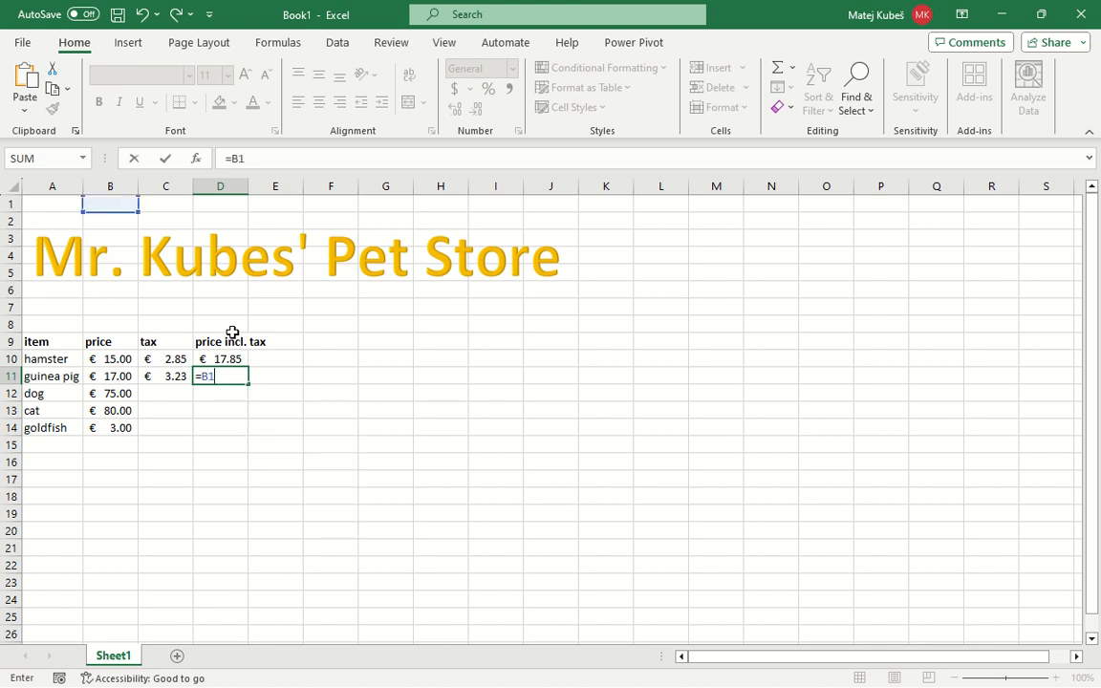
pyautogui.write('1+C11')
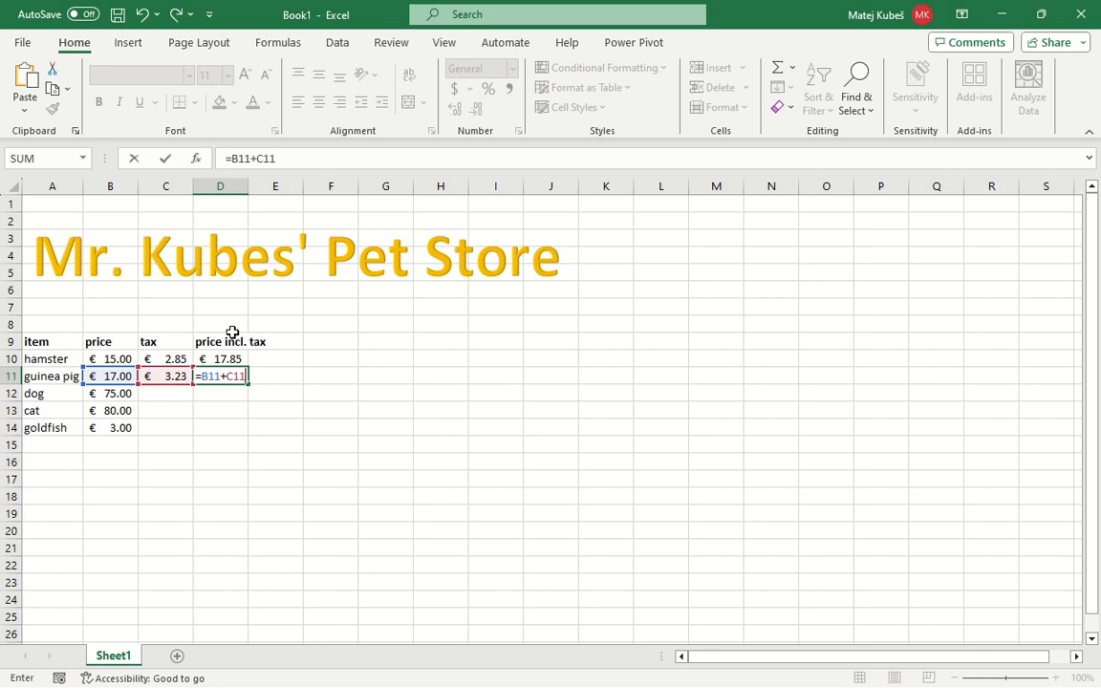
pyautogui.press('Return')
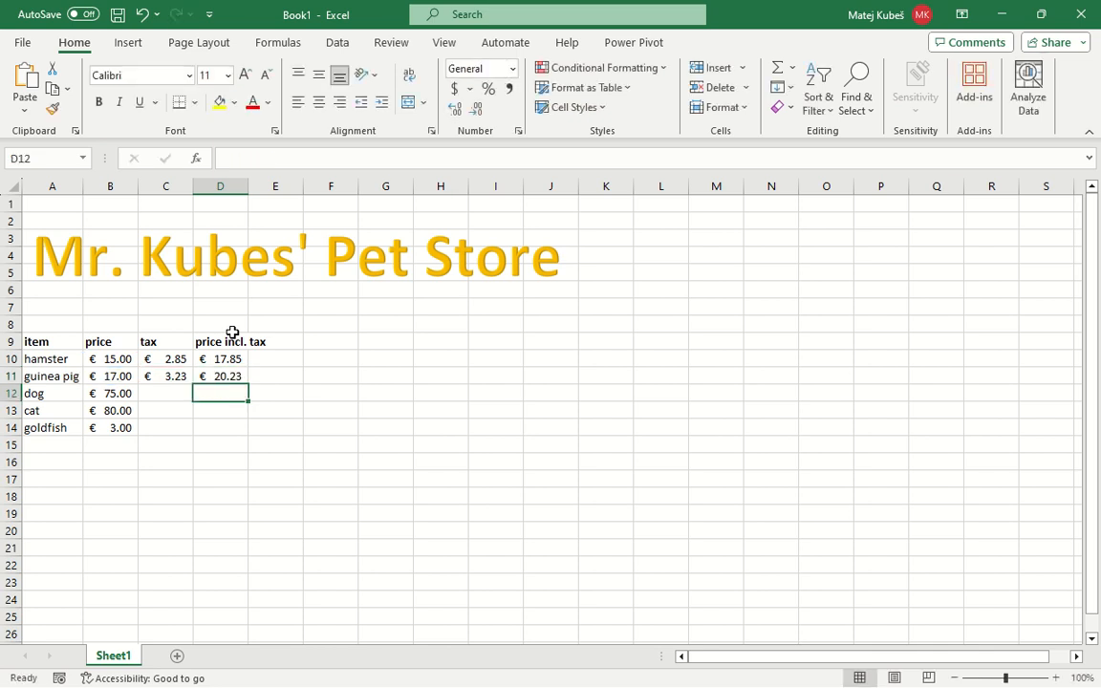
# Fill the tax formula from C11 down to C14 and check the copied formulas in C12 and C13
pyautogui.press('Left')
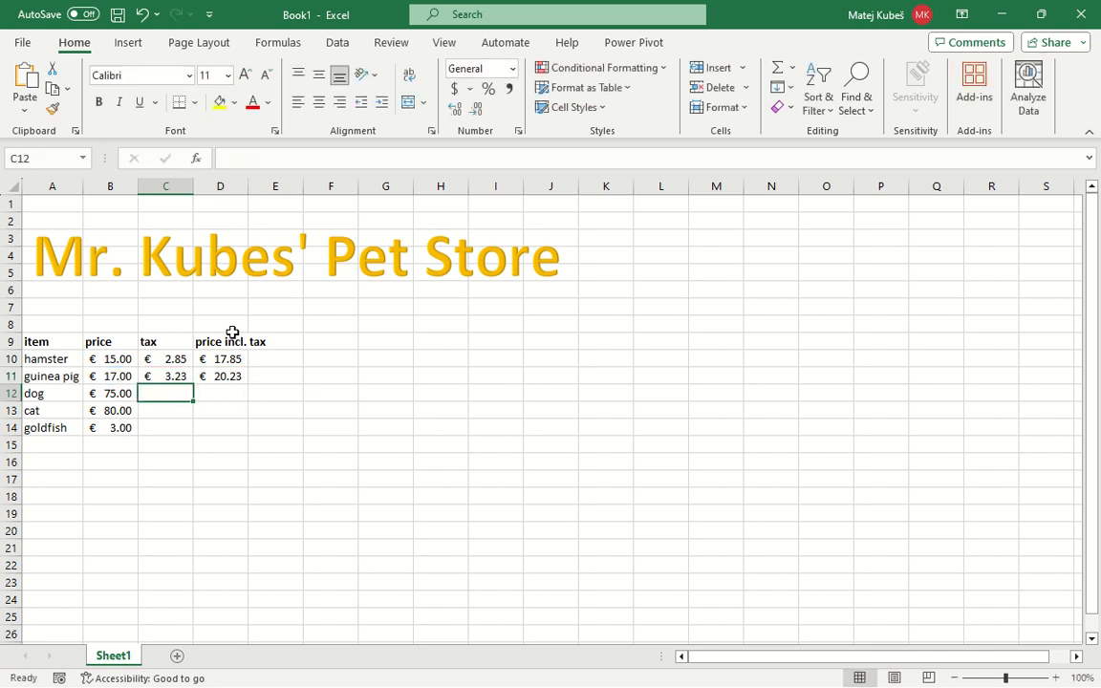
pyautogui.press('Up')
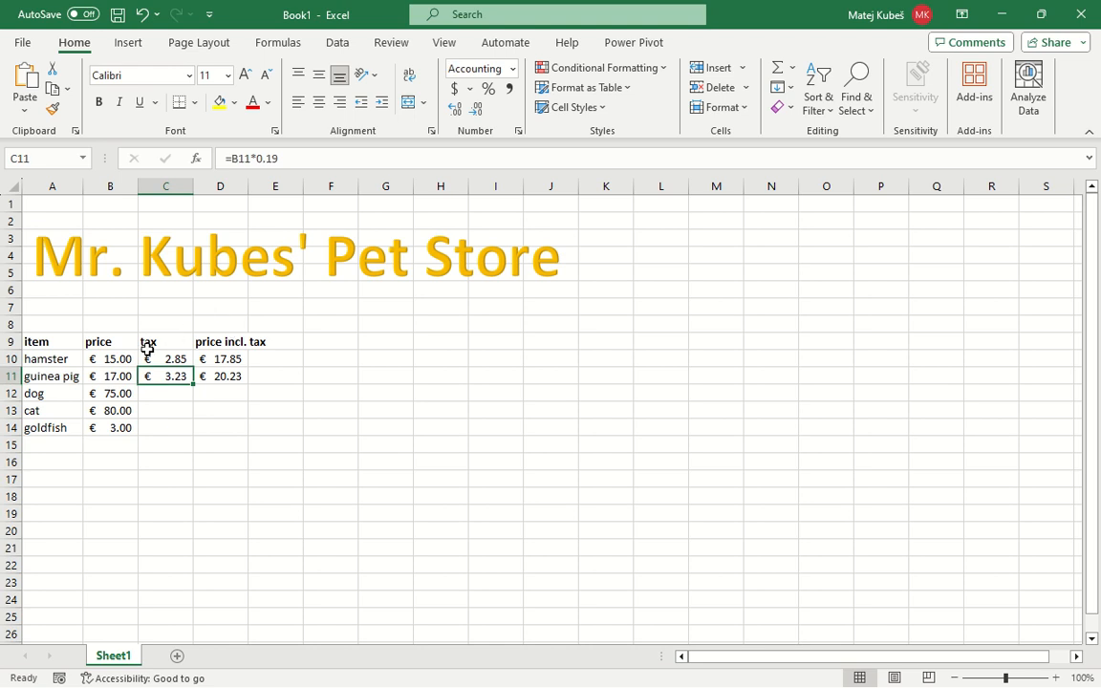
pyautogui.doubleClick(192, 384)
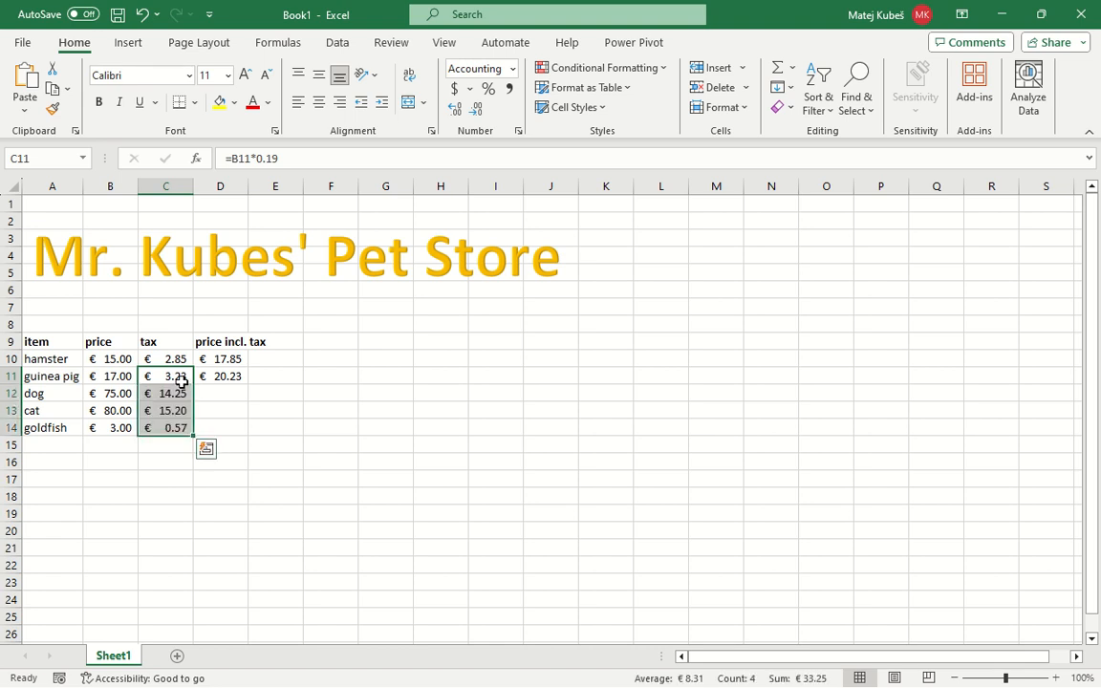
pyautogui.click(185, 388)
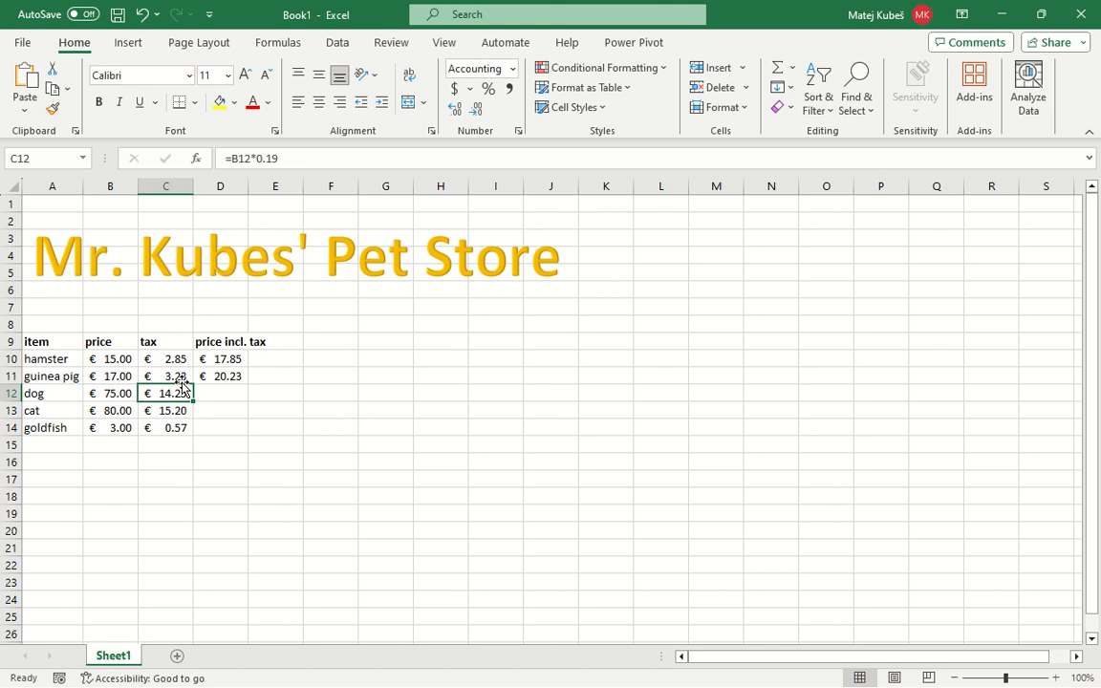
pyautogui.doubleClick(185, 388)
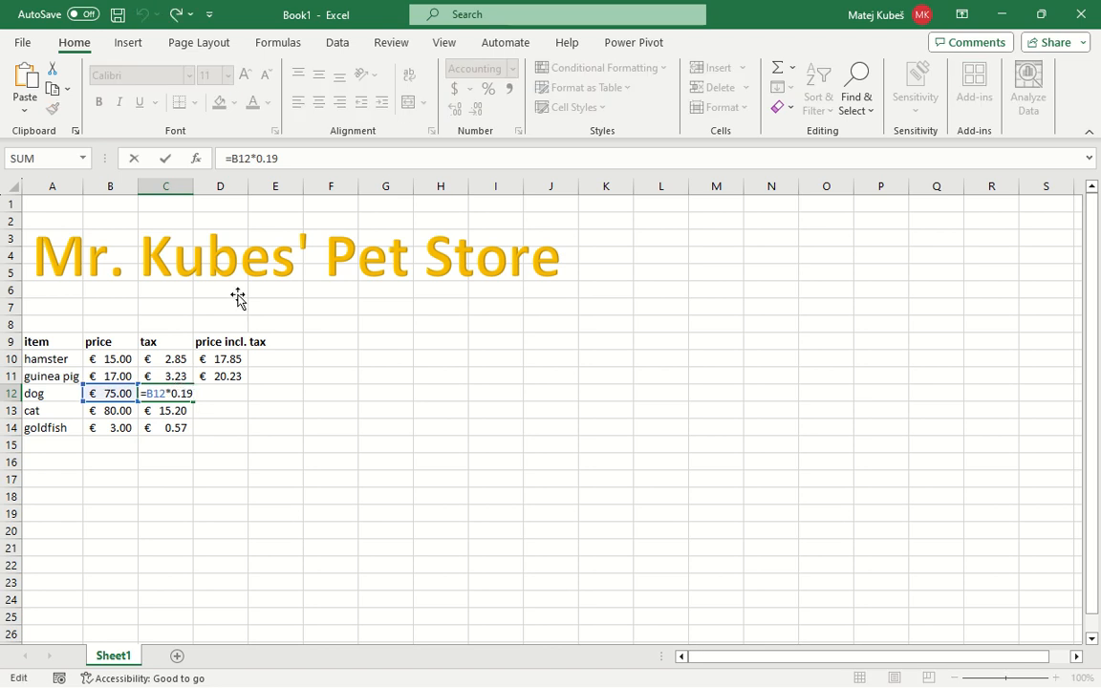
pyautogui.press('Return')
pyautogui.press('F2')
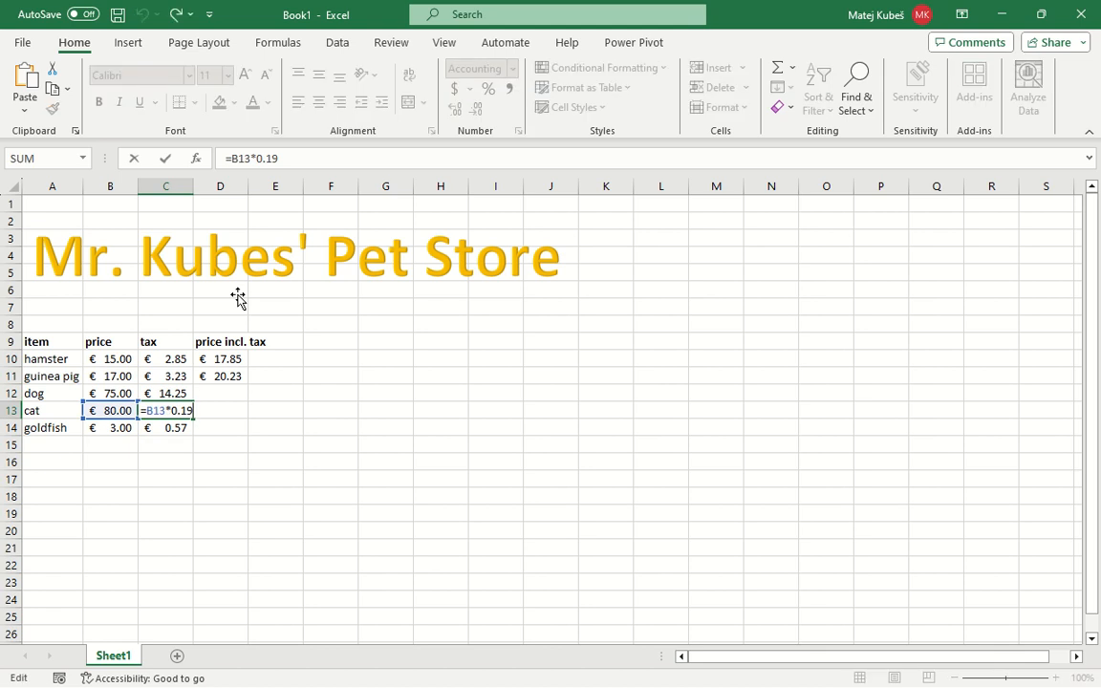
pyautogui.hotkey('ctrl', 'Return')
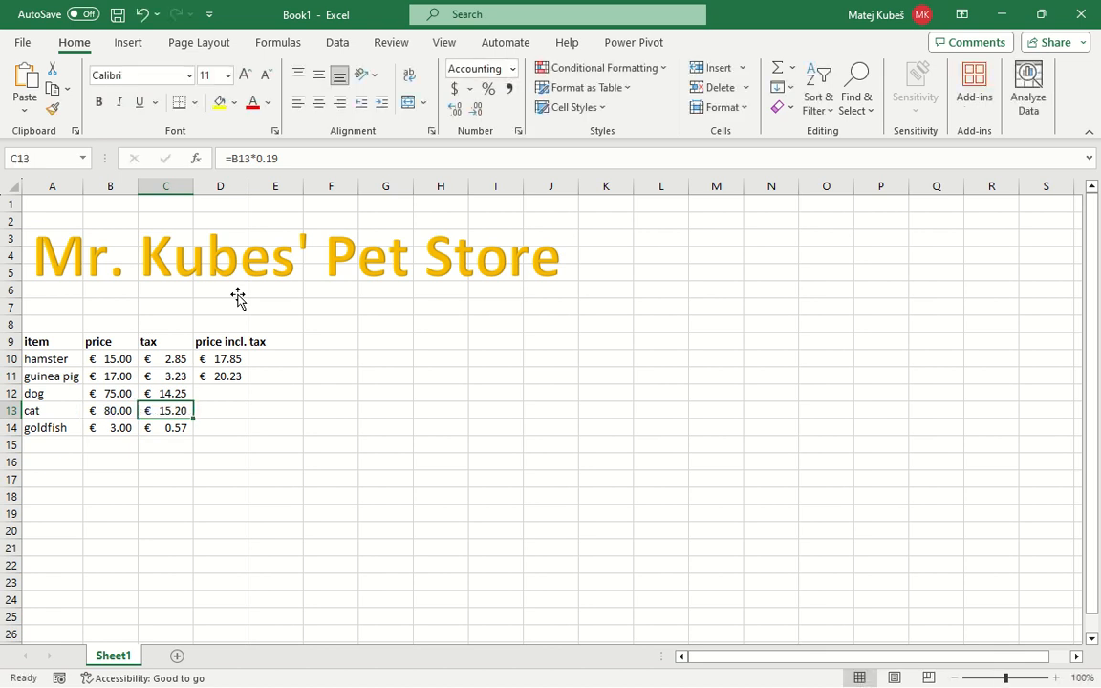
# Check the tax formulas in C14 and C11 to see which price cell each one references
pyautogui.press('Down')
pyautogui.press('F2')
pyautogui.hotkey('ctrl', 'Return')
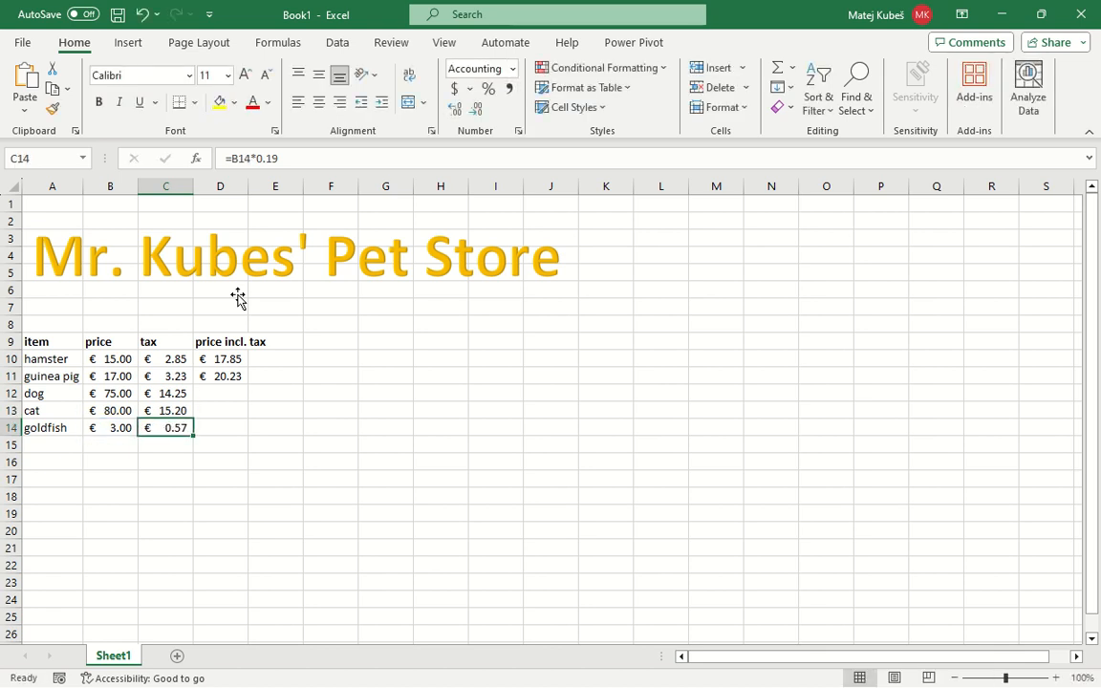
pyautogui.press('Right')
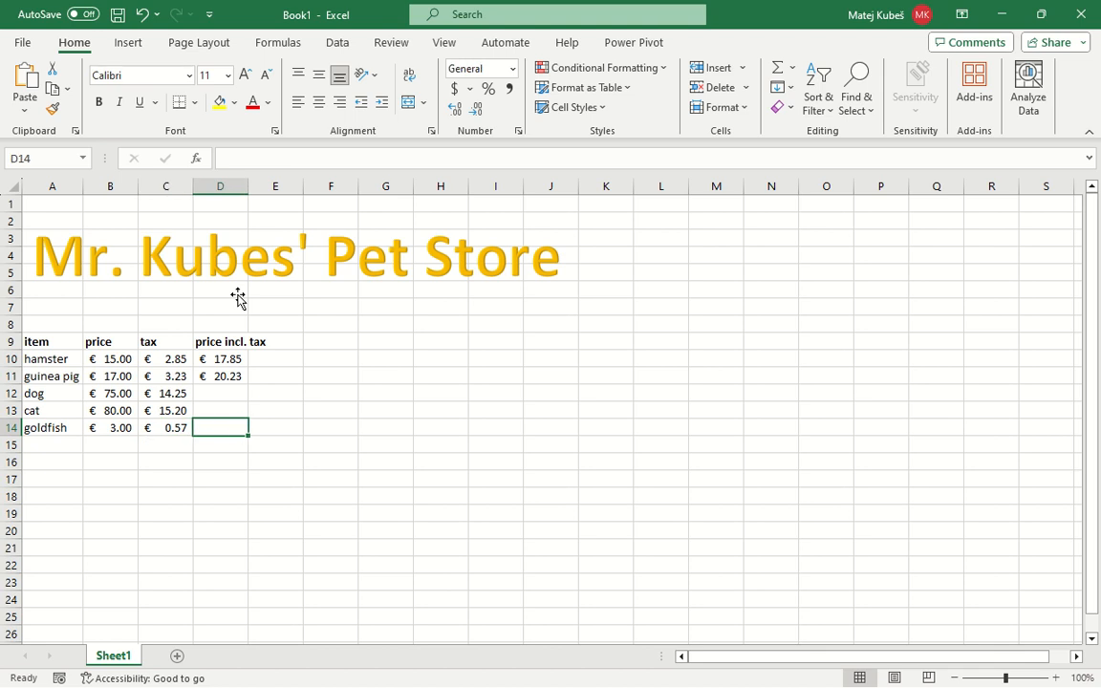
pyautogui.press('Up')
pyautogui.press('Up')
pyautogui.press('Up')
pyautogui.press('Left')
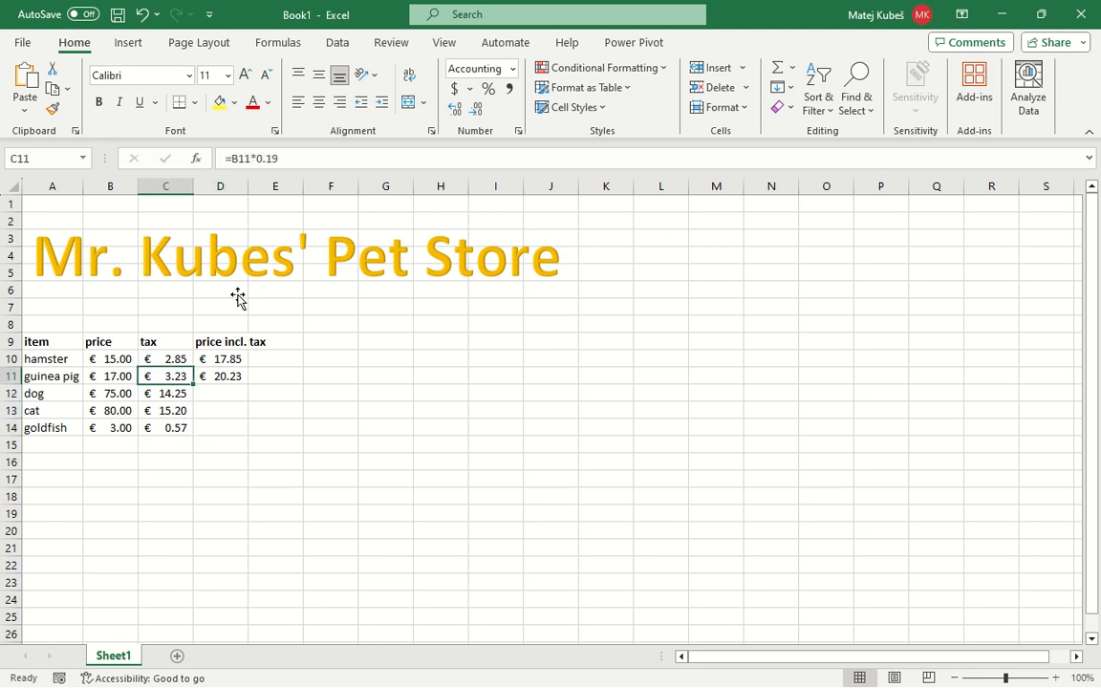
pyautogui.press('F2')
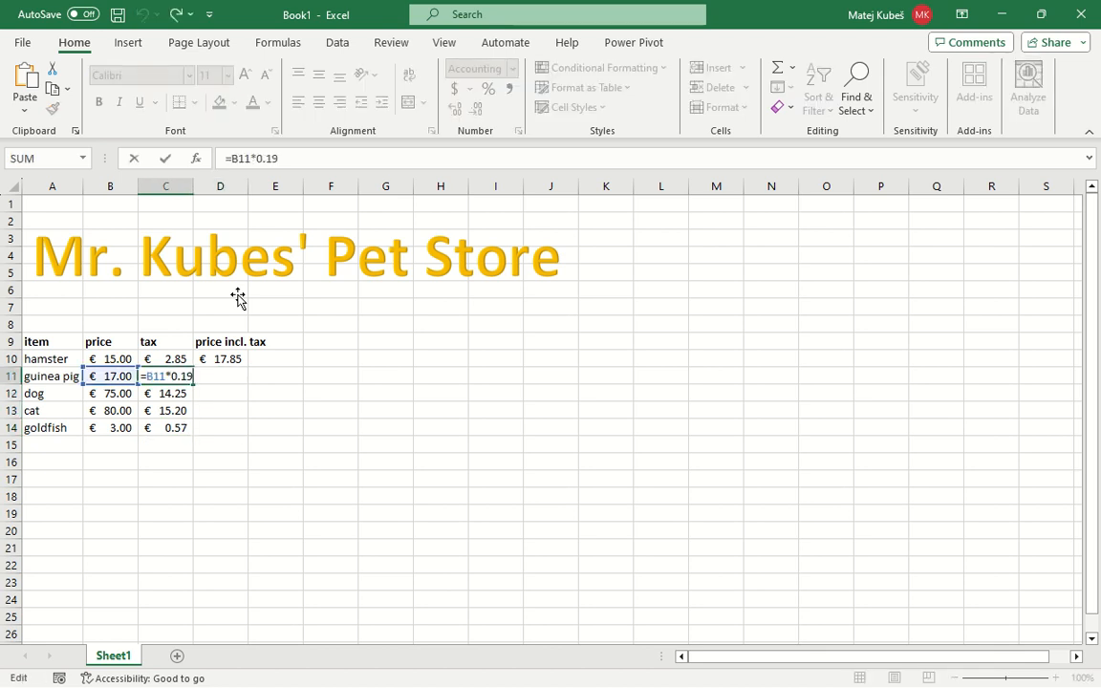
pyautogui.hotkey('ctrl', 'Return')
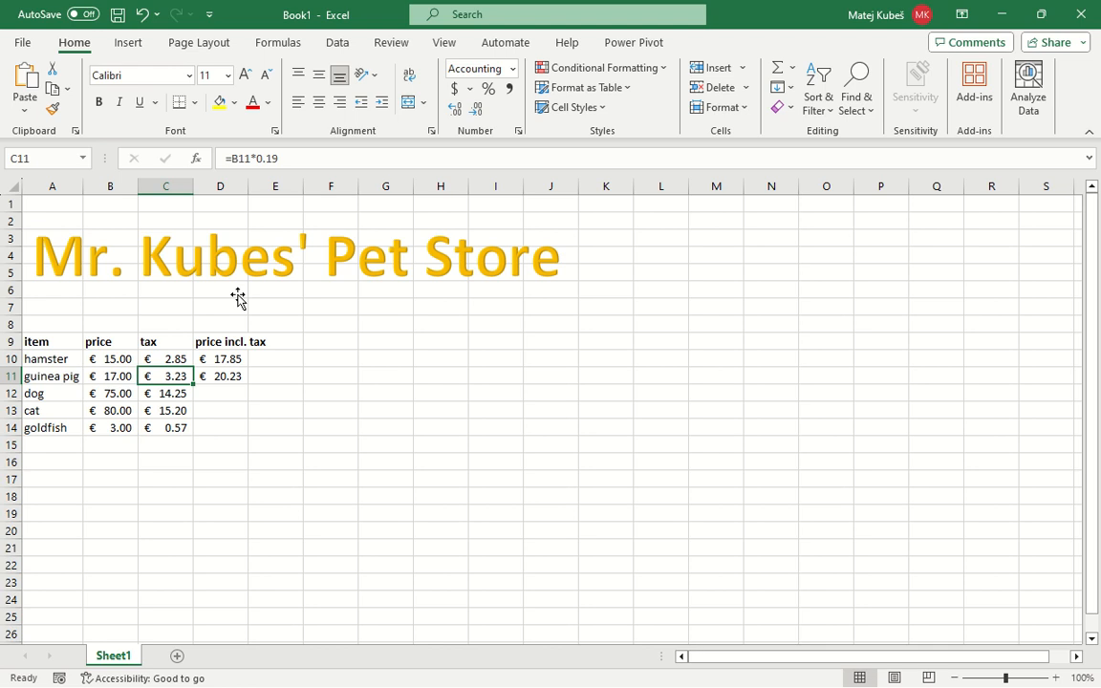
# Fill the price including tax formula from D11 down to D14
pyautogui.press('Left')
pyautogui.press('Right')
pyautogui.press('Right')
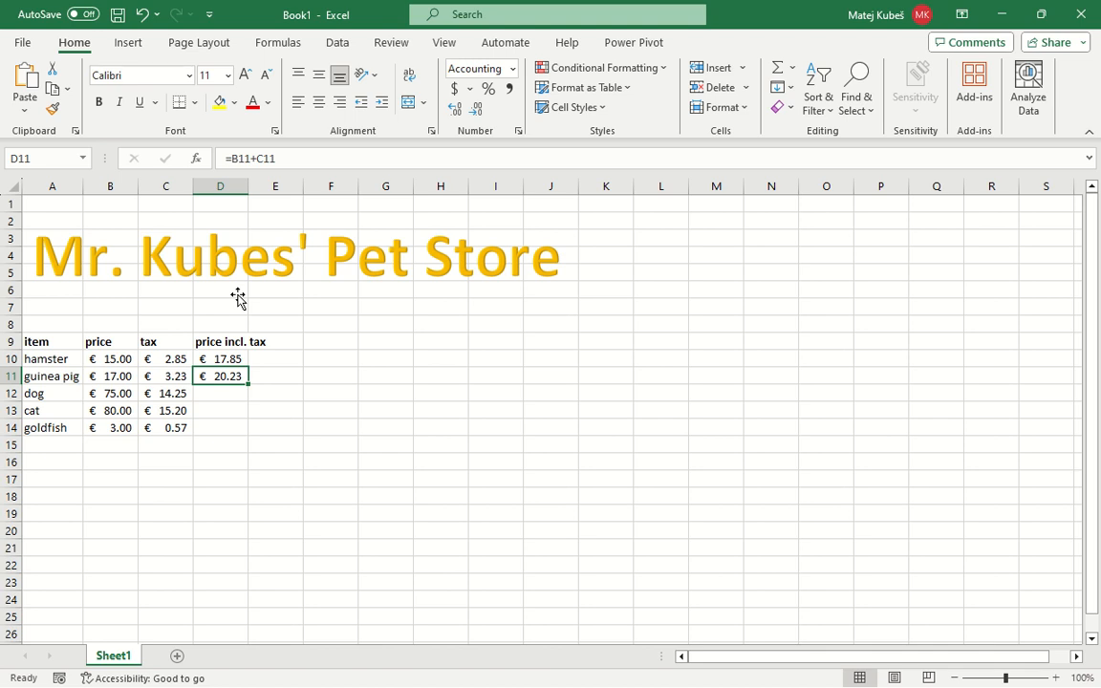
pyautogui.doubleClick(239, 386)
pyautogui.press('Escape')
pyautogui.doubleClick(247, 385)
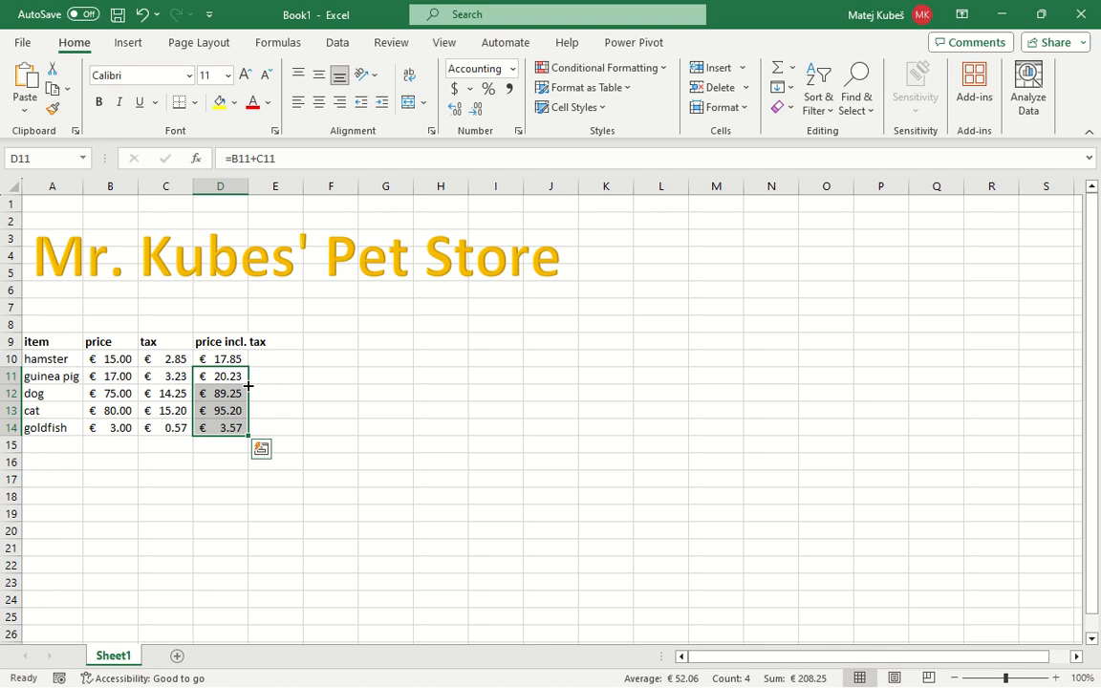
# Check the copied price including tax formulas in D12, D13 and D14
pyautogui.click(246, 388)
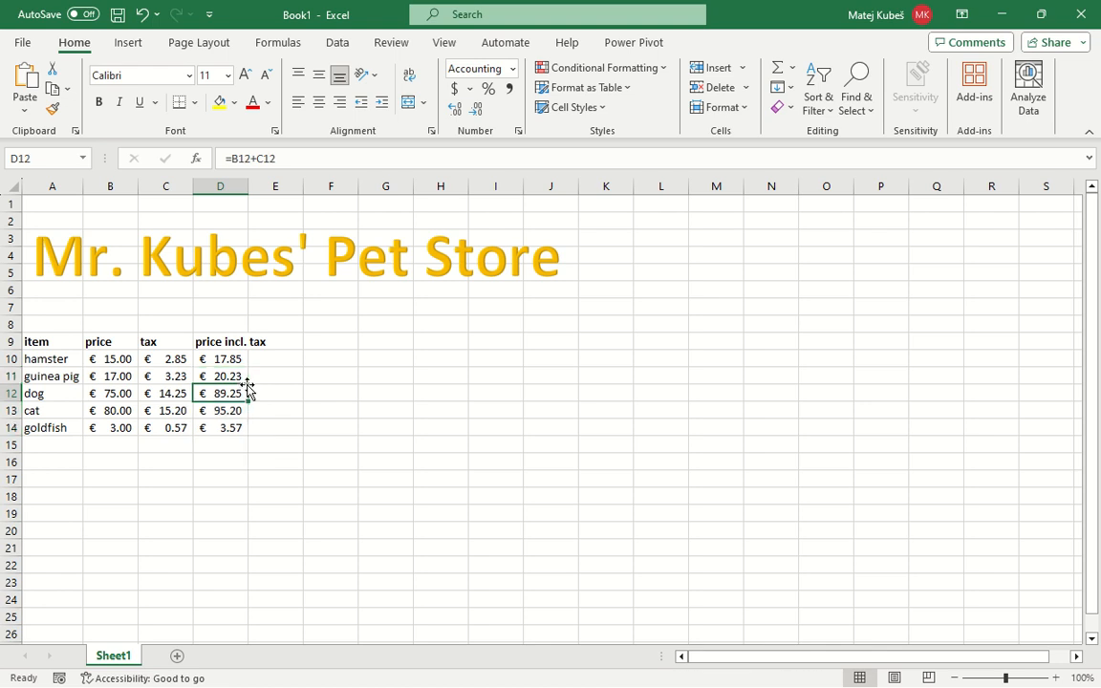
pyautogui.press('F2')
pyautogui.press('Return')
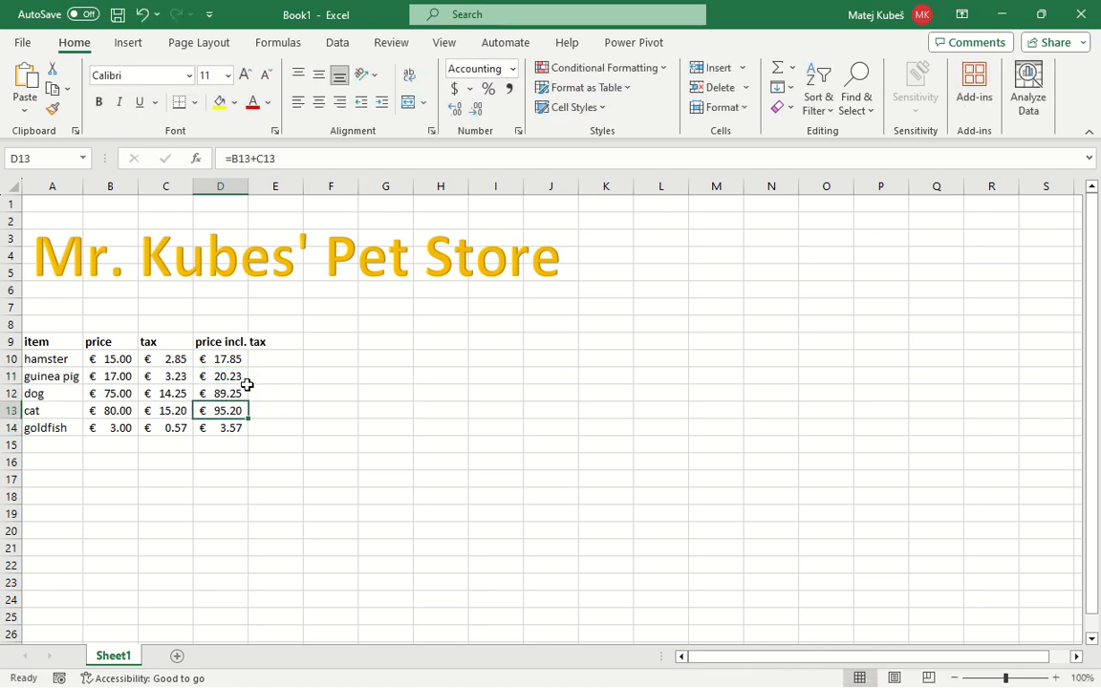
pyautogui.press('F2')
pyautogui.press('Return')
pyautogui.press('F2')
pyautogui.press('Escape')
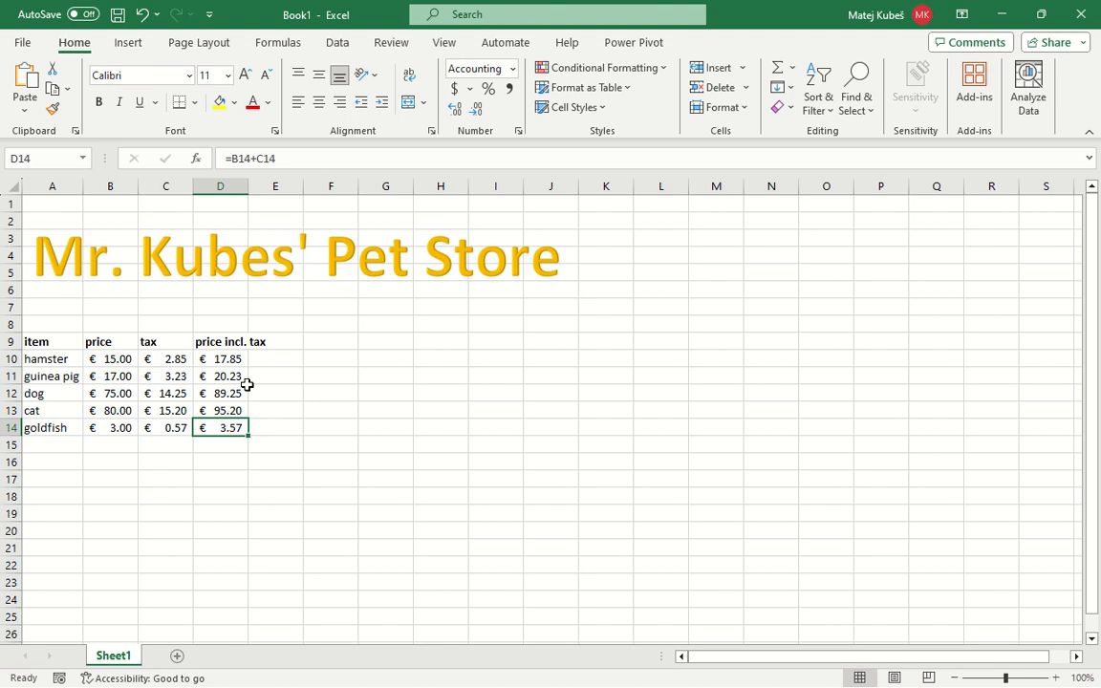
# Add the headings Monday in E9 and Tuesday in F9
pyautogui.press('Up')
pyautogui.press('Up')
pyautogui.press('Up')
pyautogui.press('Up')
pyautogui.press('Up')
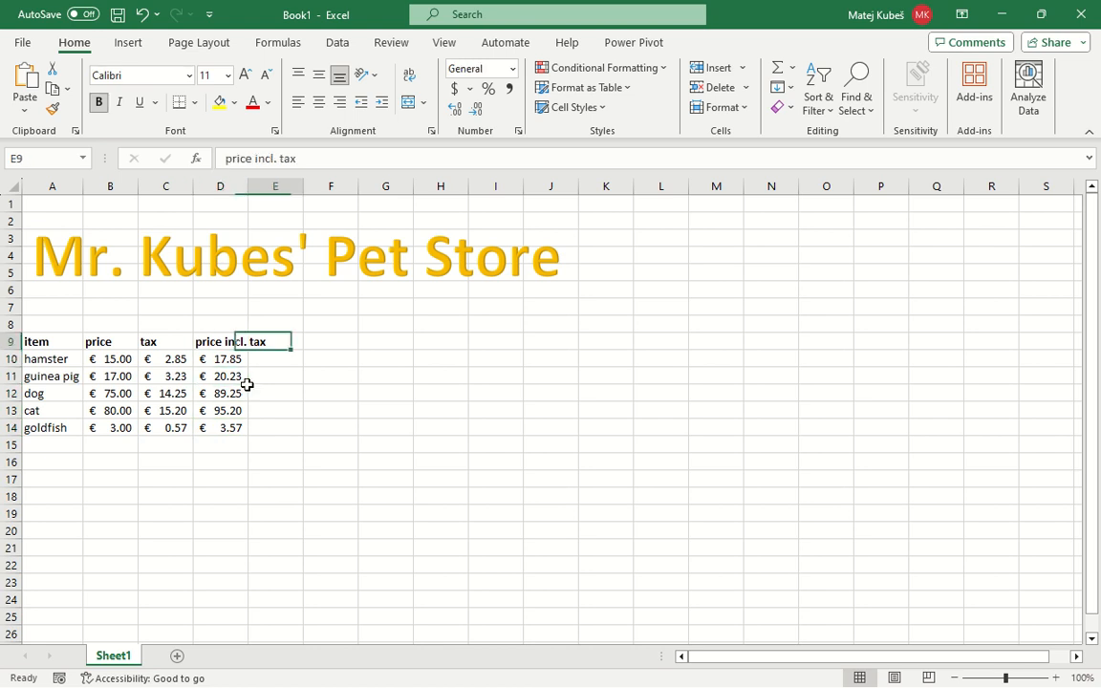
pyautogui.press('Right')
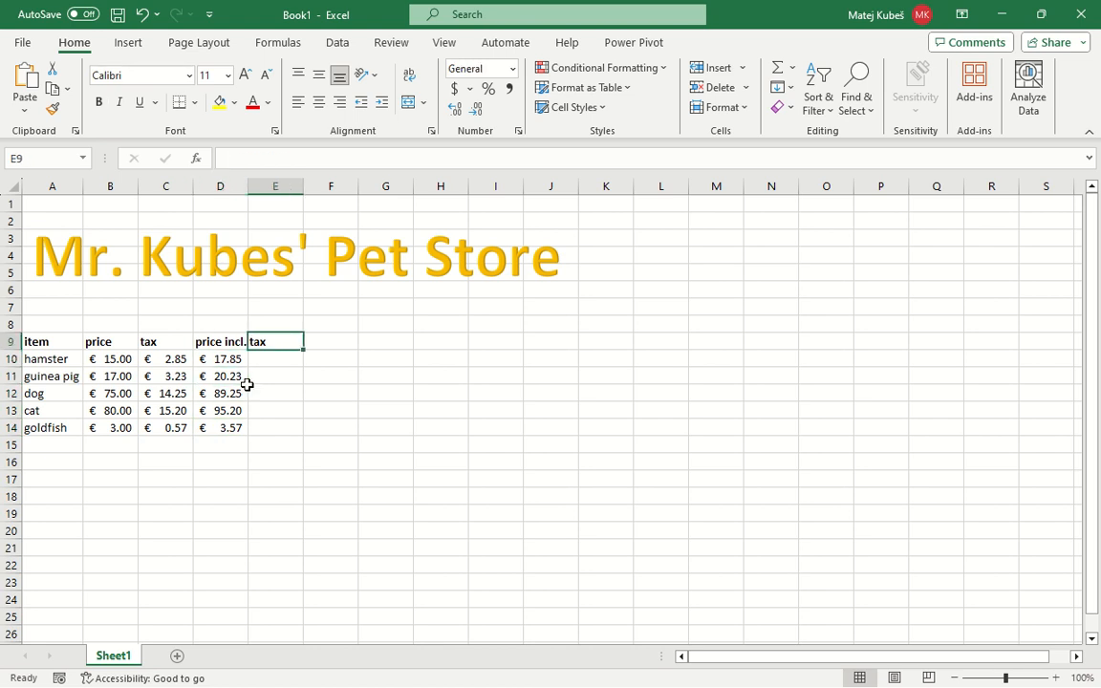
pyautogui.write('Monday')
pyautogui.press('Right')
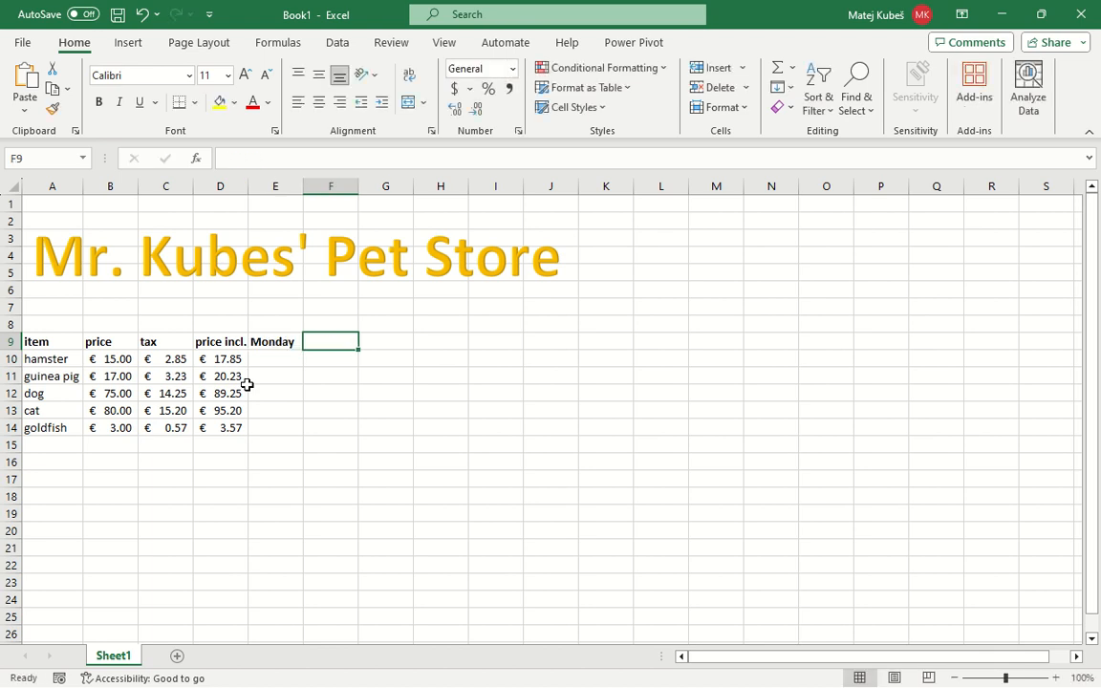
pyautogui.write('Tuesday')
pyautogui.press('Return')
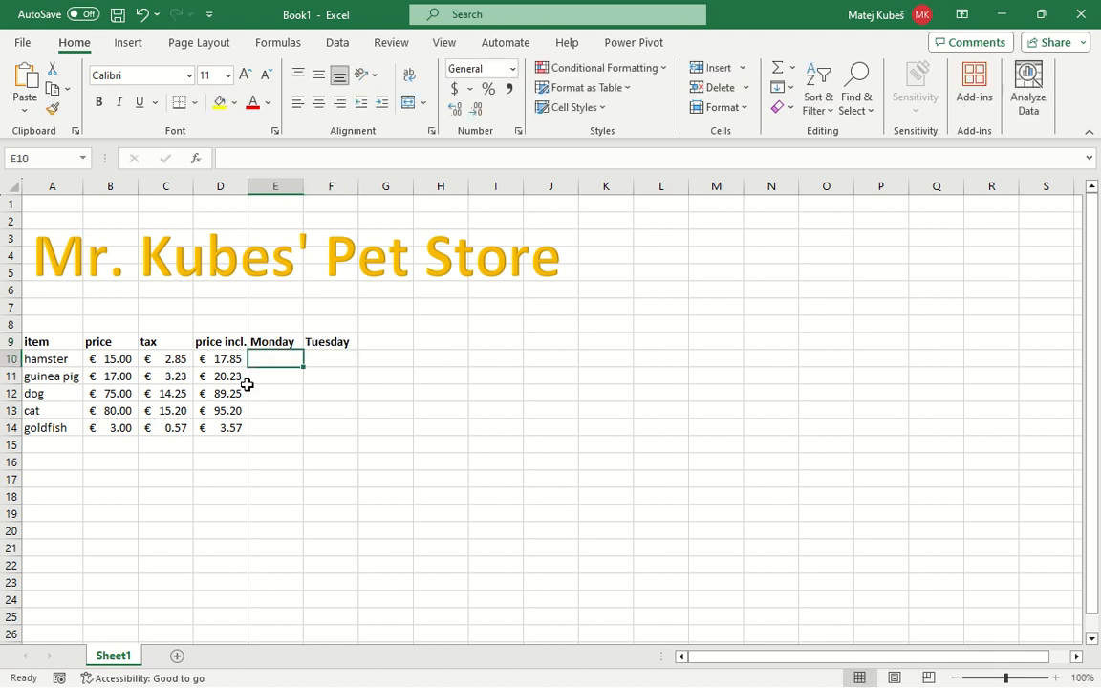
# Extend the Monday and Tuesday headings in E9:F9 across row 9 as a weekday series through Sunday in K9
pyautogui.press('Up')
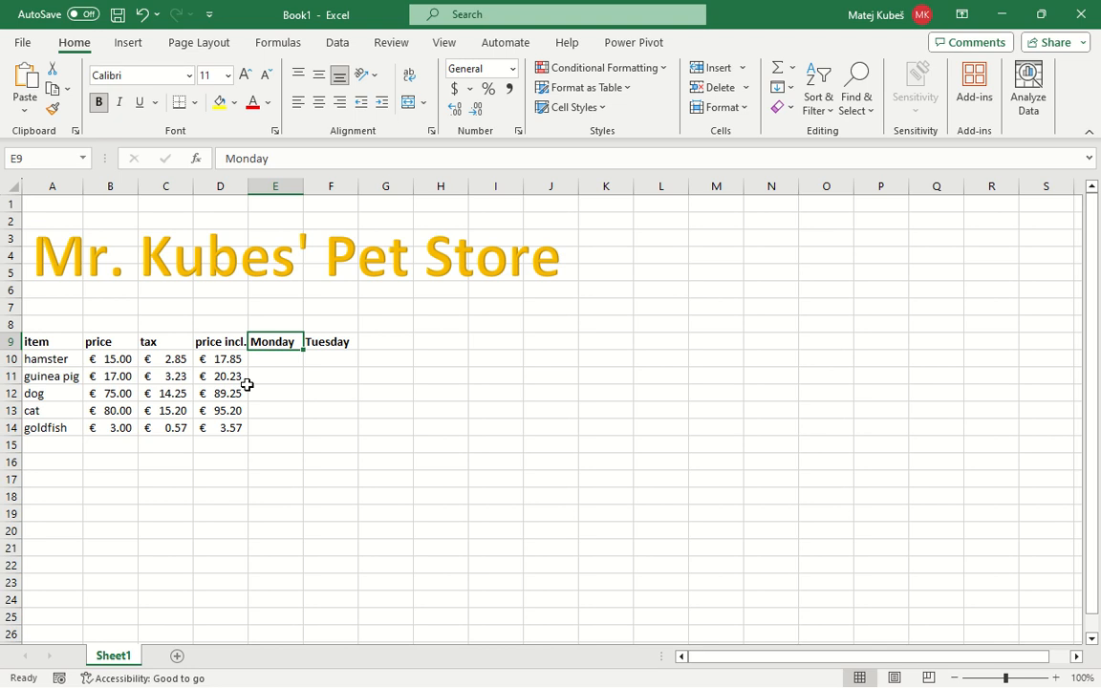
pyautogui.hotkey('shift', 'Right')
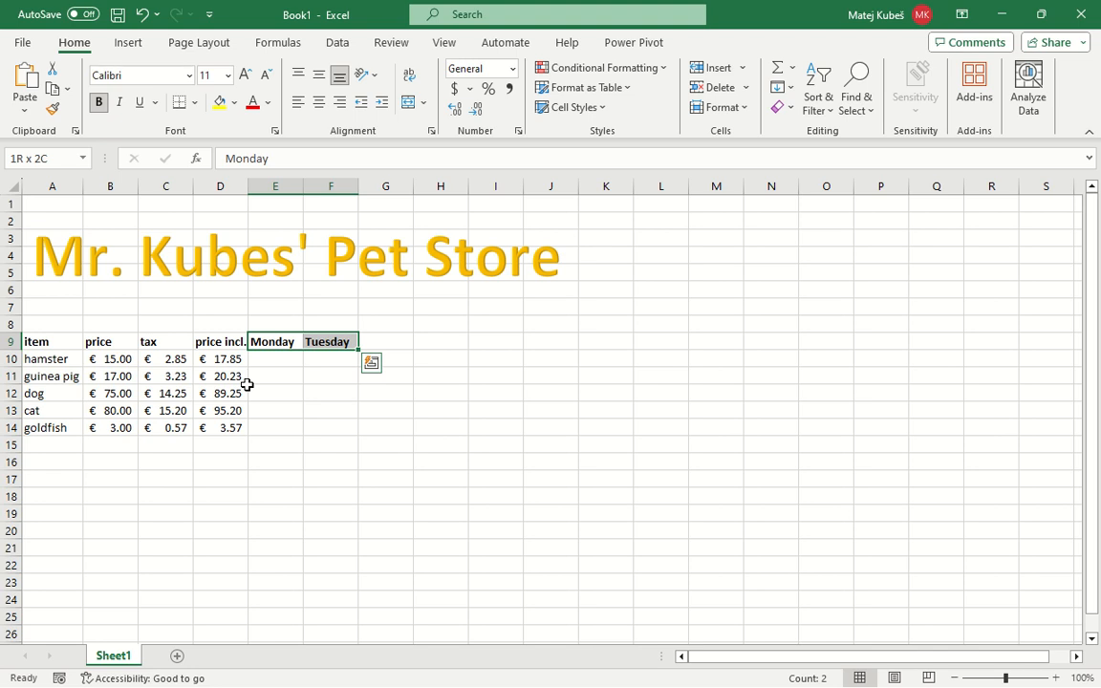
pyautogui.doubleClick(358, 349)
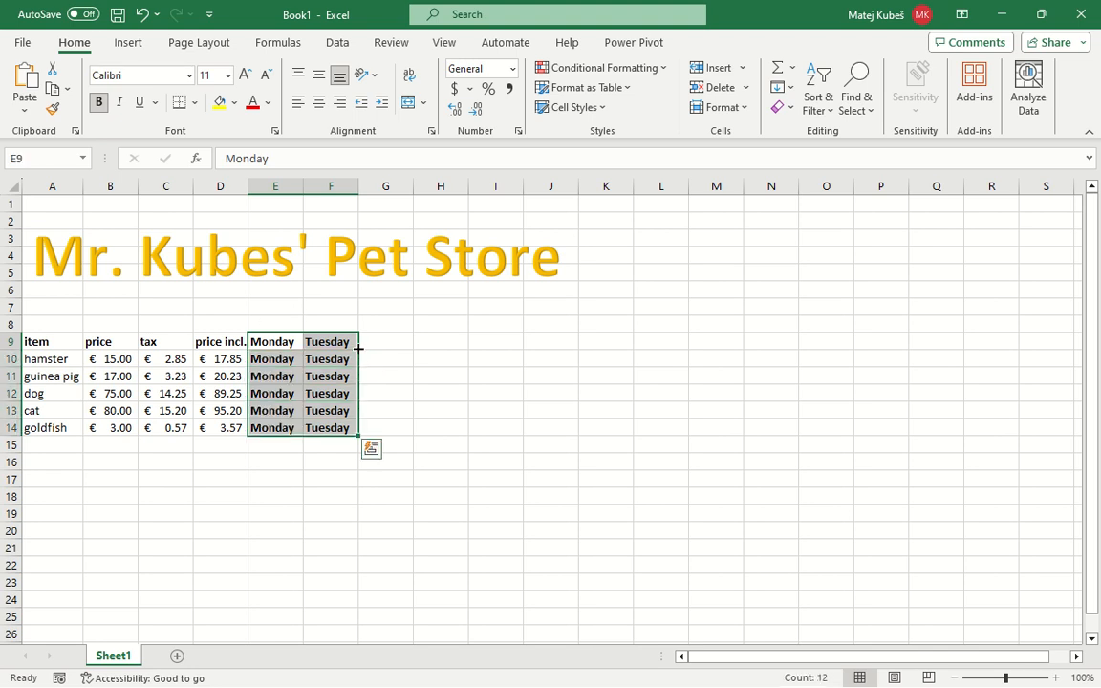
pyautogui.hotkey('ctrl', 'z')
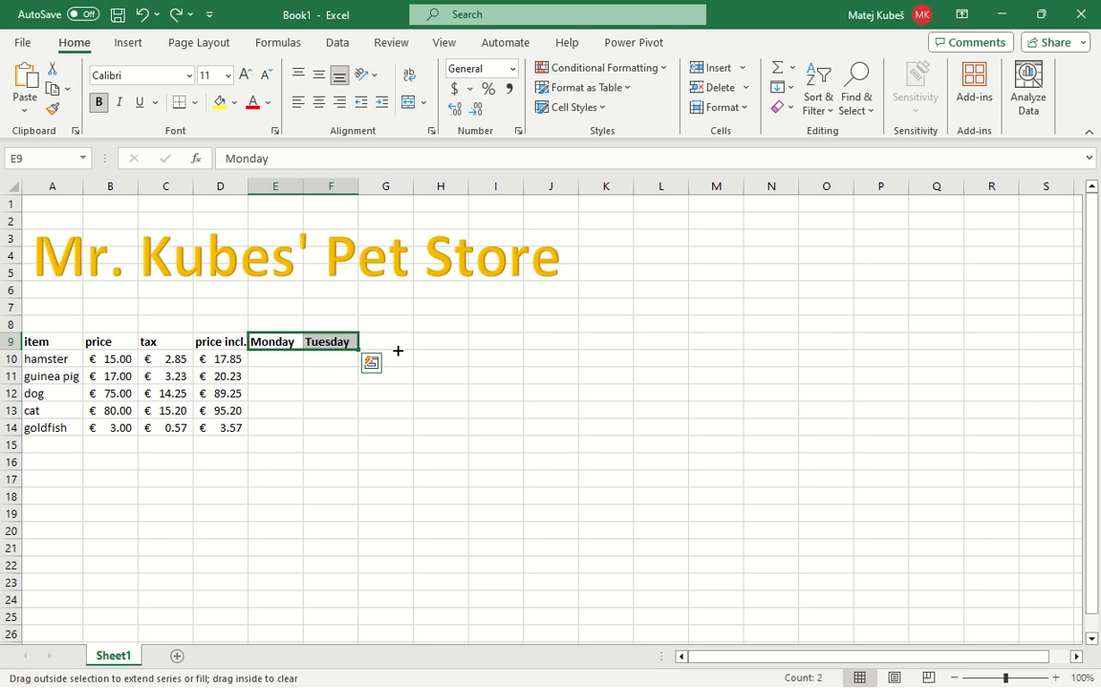
pyautogui.moveTo(397, 351); pyautogui.dragTo(617, 346)
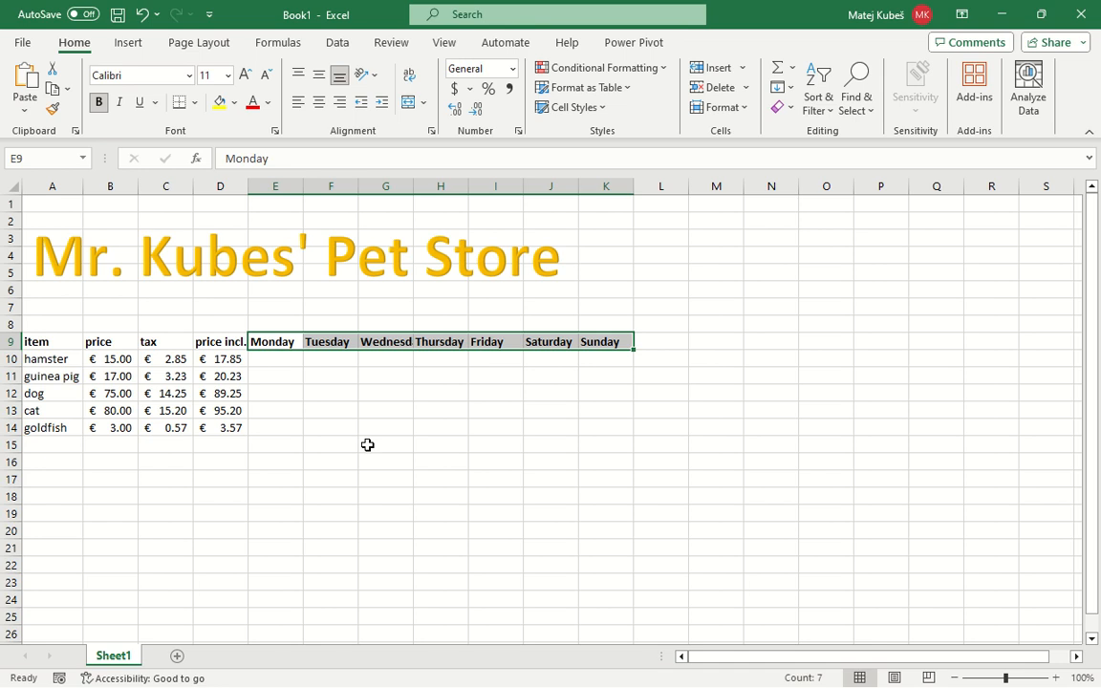
# Enter the hamster's daily sales as 2 for Monday, 1 for Tuesday and 0 for Wednesday in E10:G10
pyautogui.press('Up')
pyautogui.press('Down')
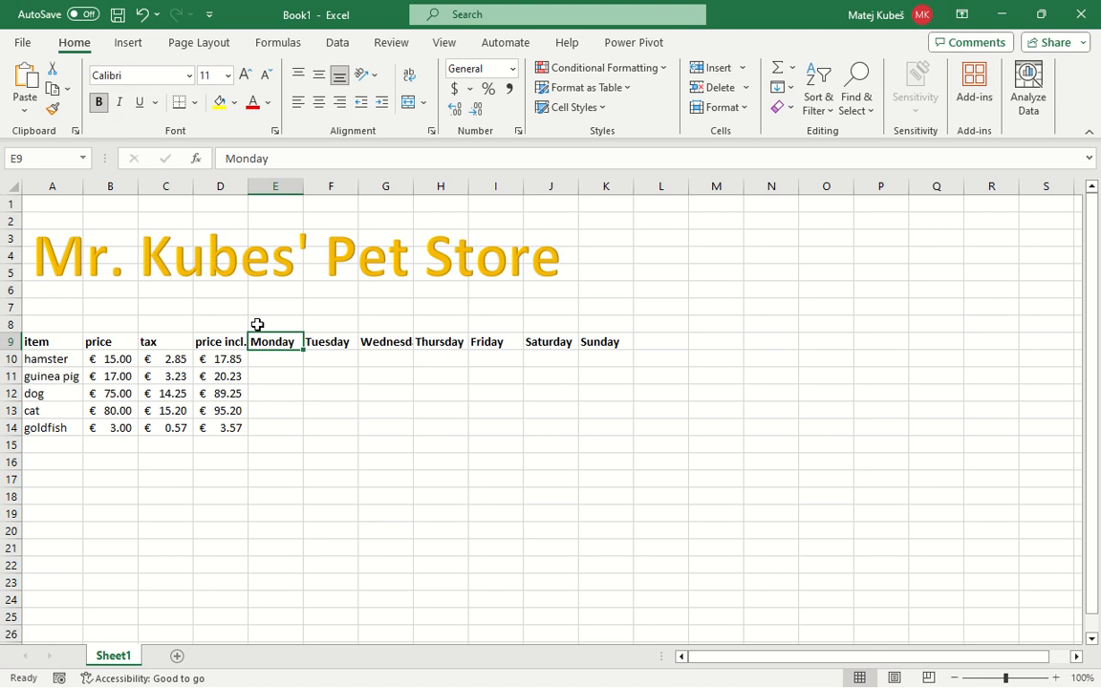
pyautogui.press('Down')
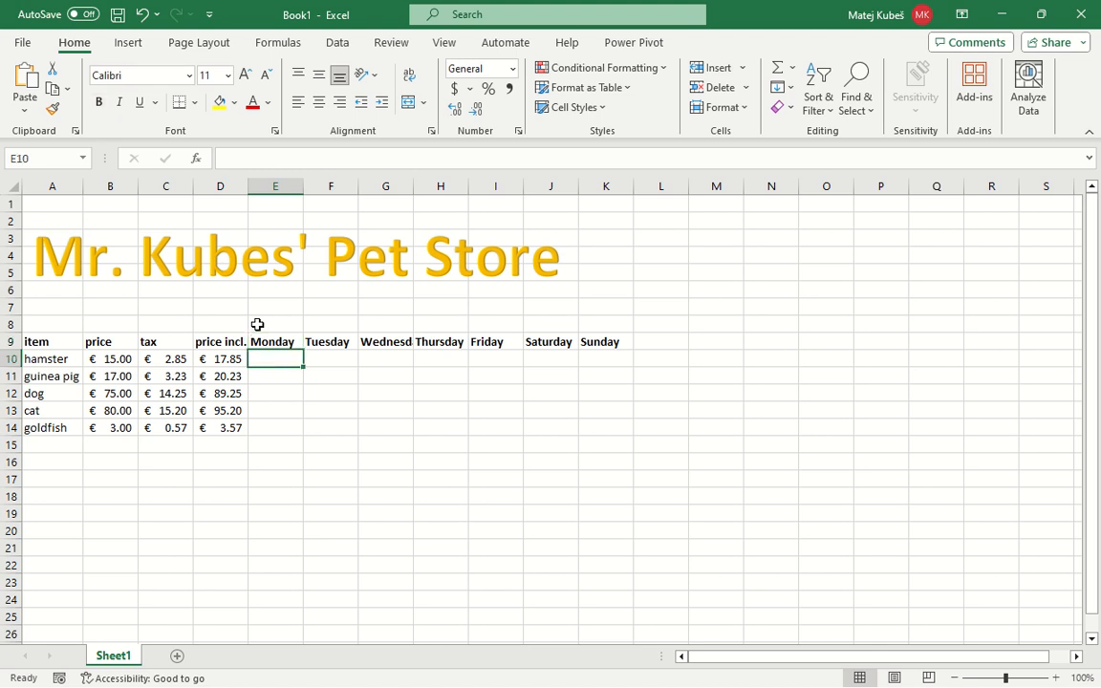
pyautogui.write('2')
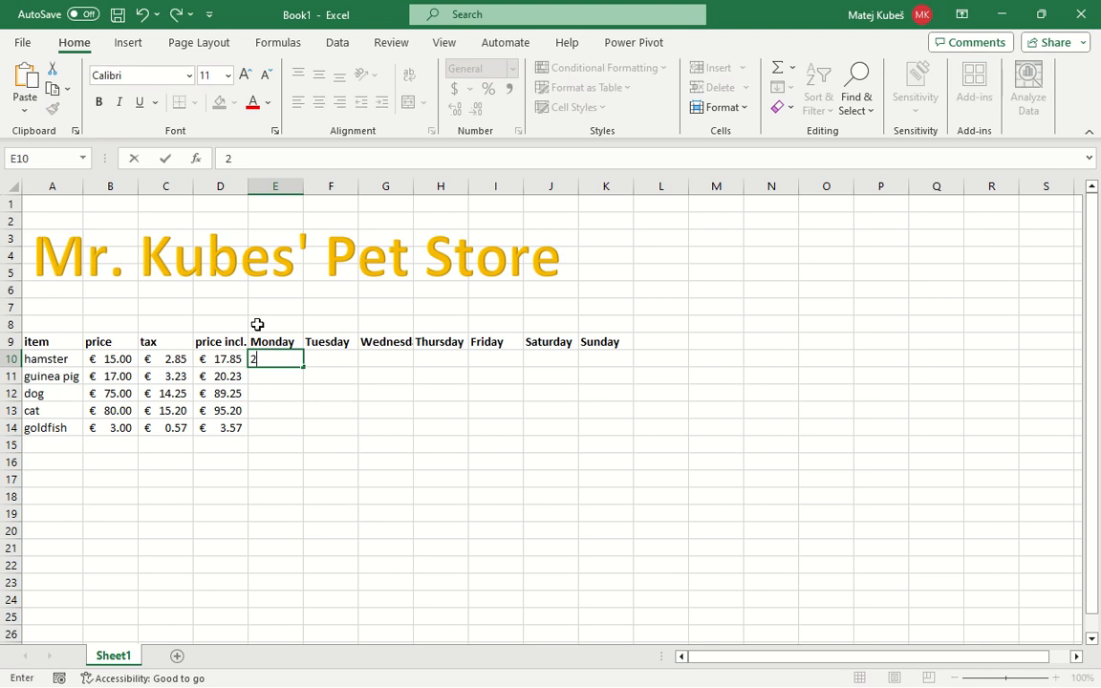
pyautogui.press('Tab')
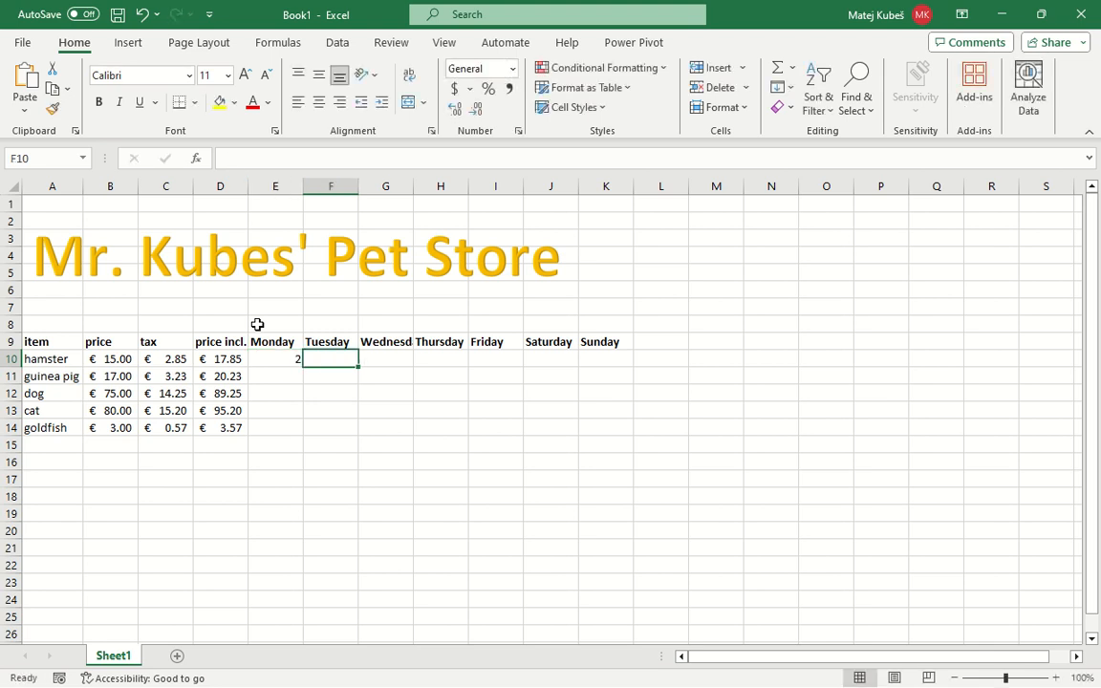
pyautogui.write('1')
pyautogui.press('Tab')
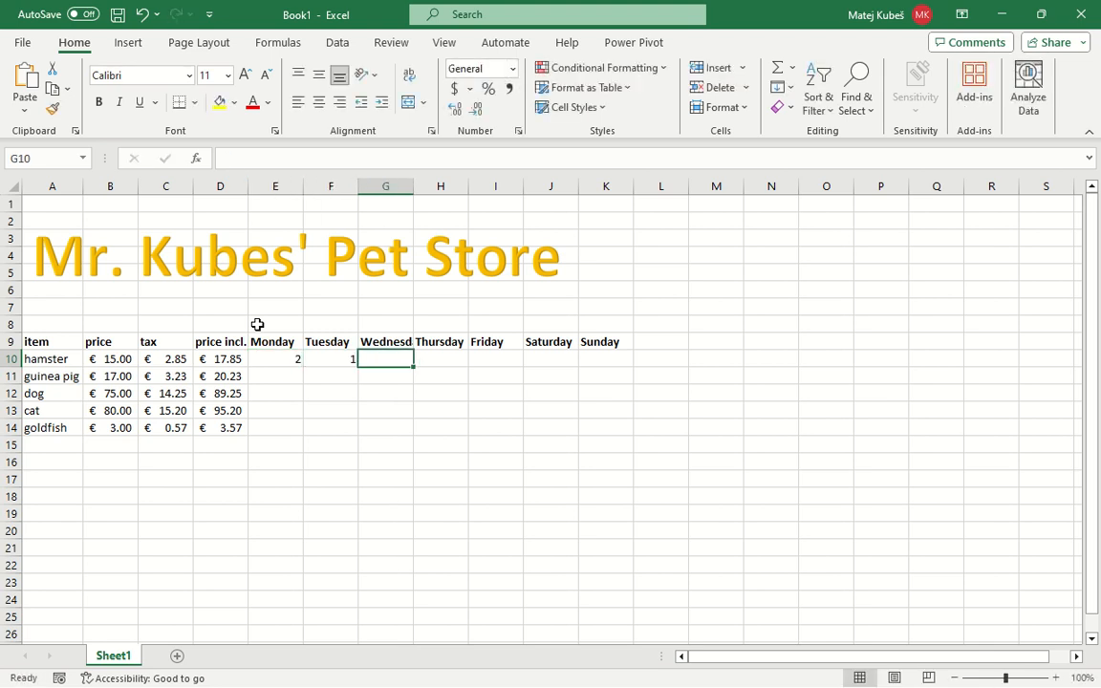
pyautogui.write('0')
pyautogui.press('Tab')
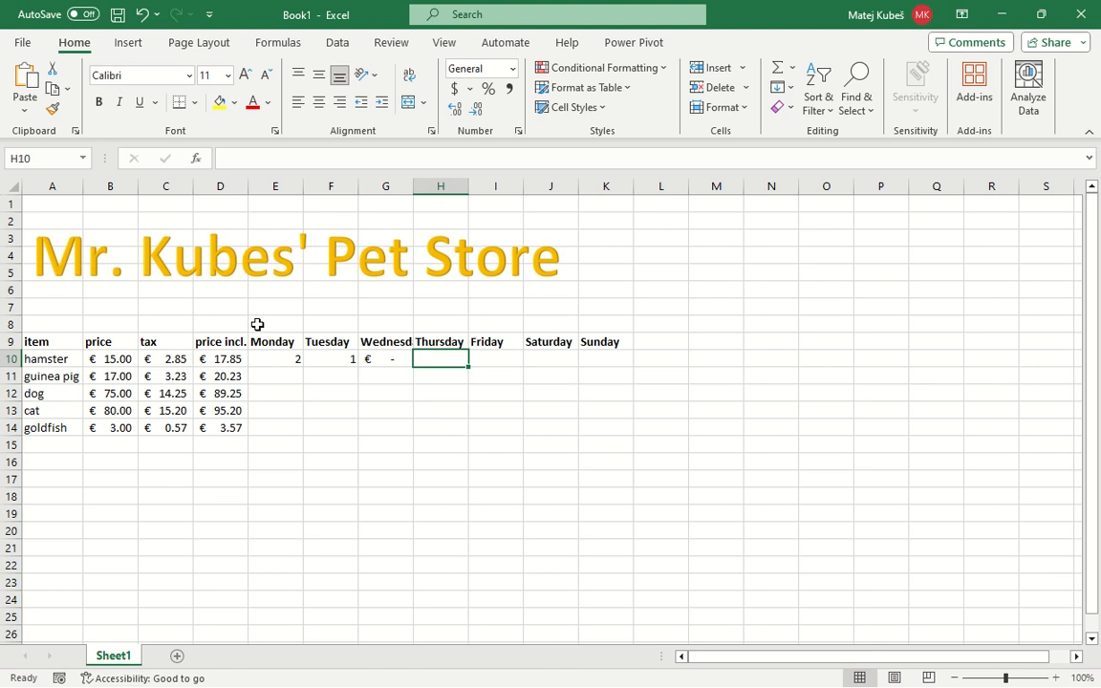
# Format the hamster's Wednesday value in G10 as Number with no decimal places
pyautogui.press('Left')
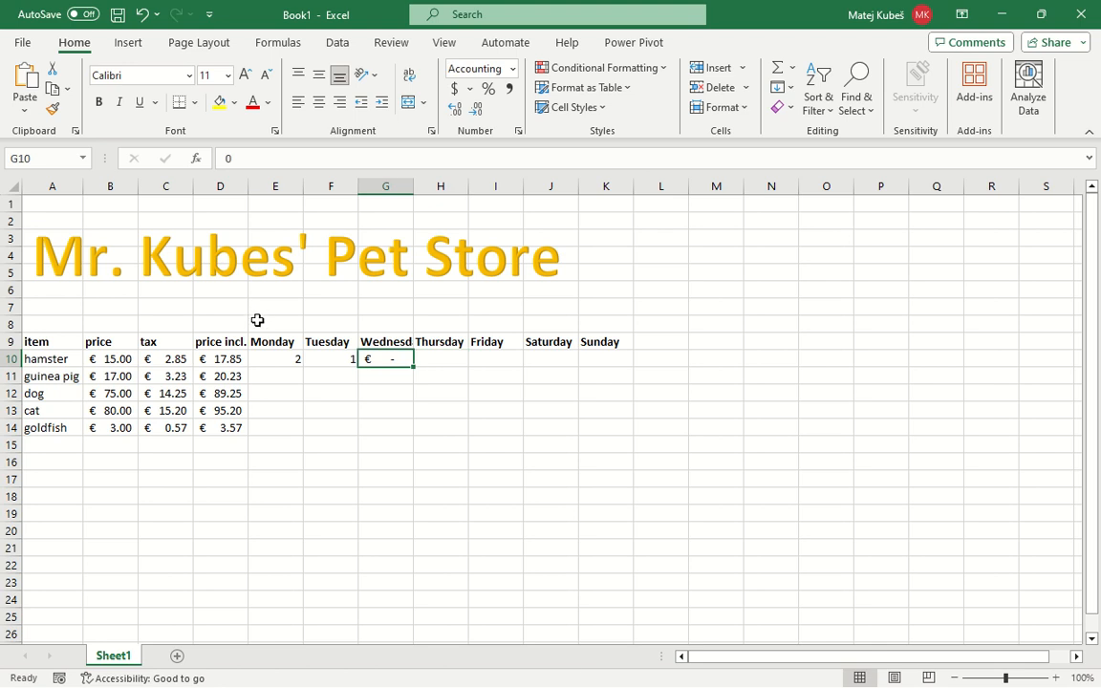
pyautogui.click(513, 69)
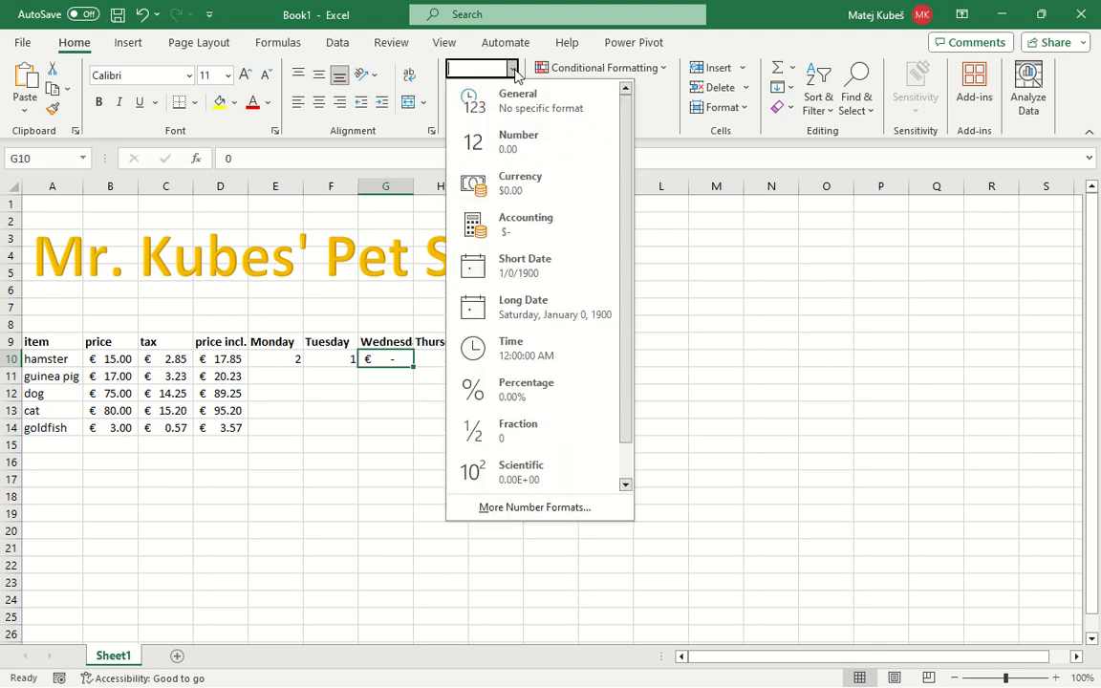
pyautogui.click(517, 151)
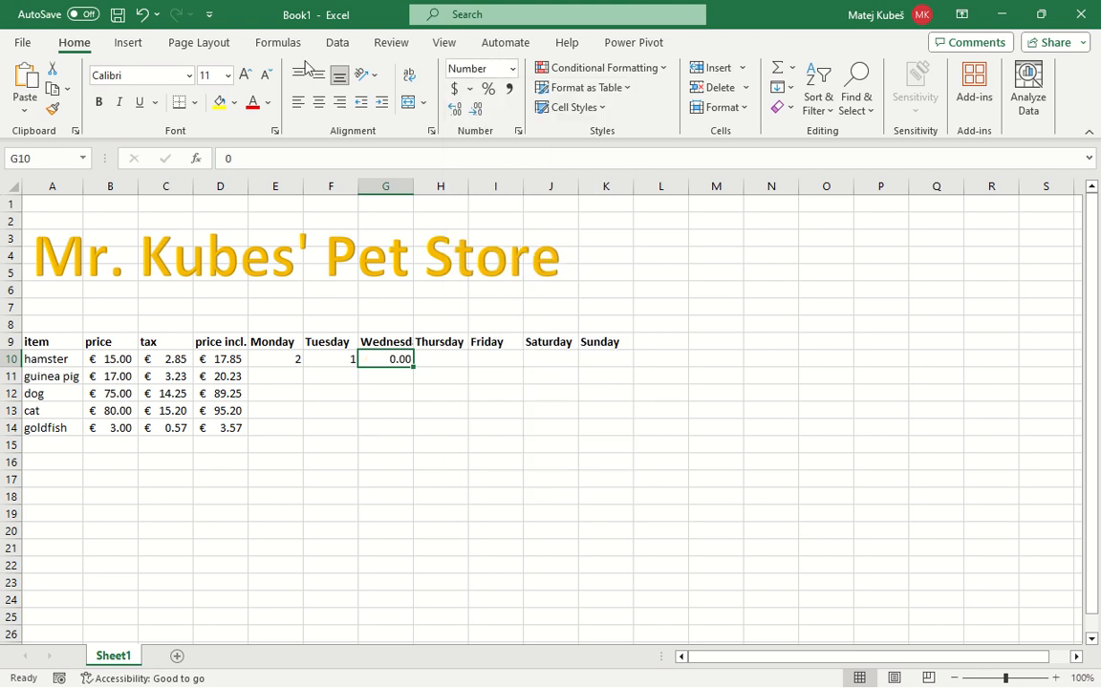
pyautogui.click(478, 113)
pyautogui.click(478, 112)
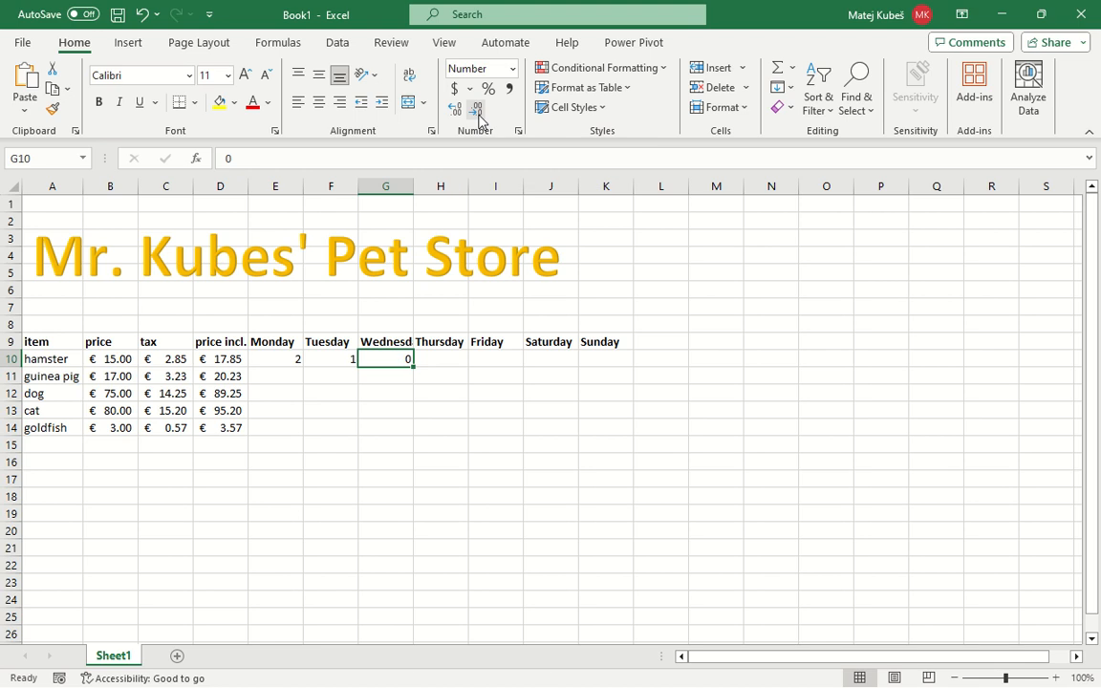
# Enter the hamster's sales as 2 for Thursday, 0 for Friday, 3 for Saturday and 1 for Sunday in H10:K10
pyautogui.press('Right')
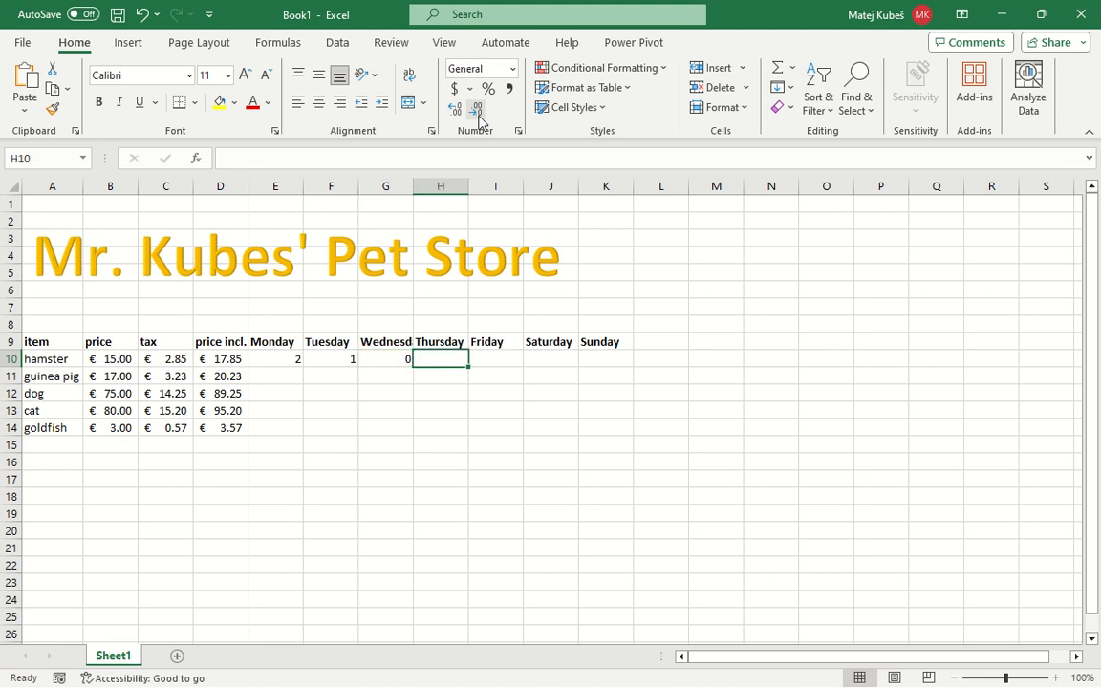
pyautogui.write('2')
pyautogui.press('Right')
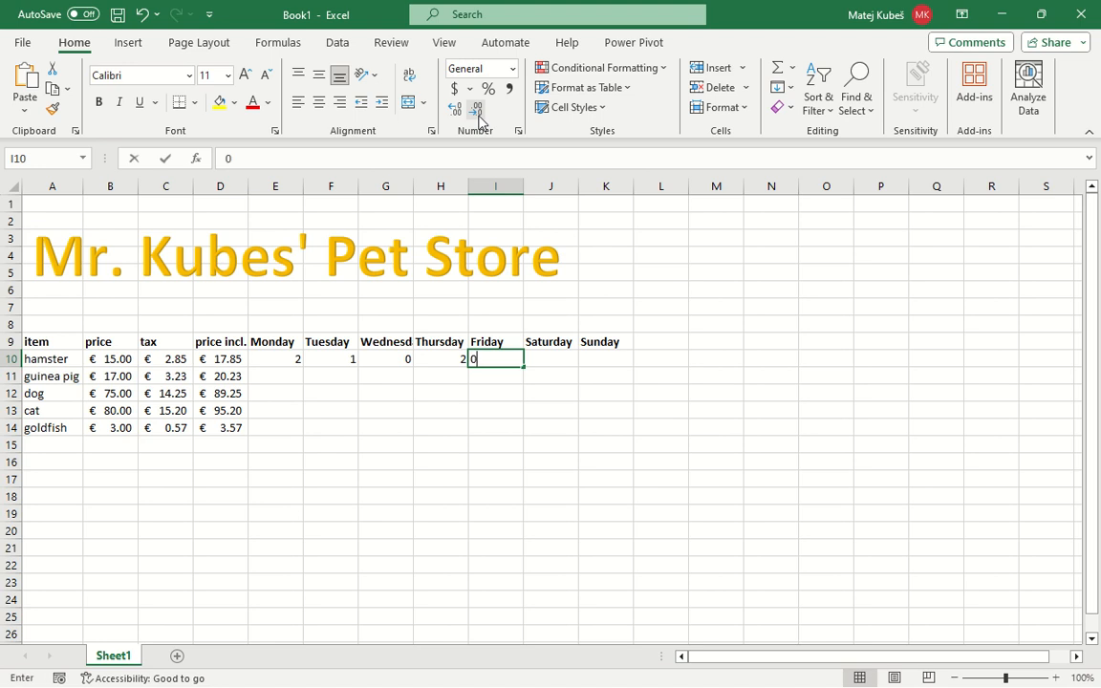
pyautogui.write('0')
pyautogui.press('Right')
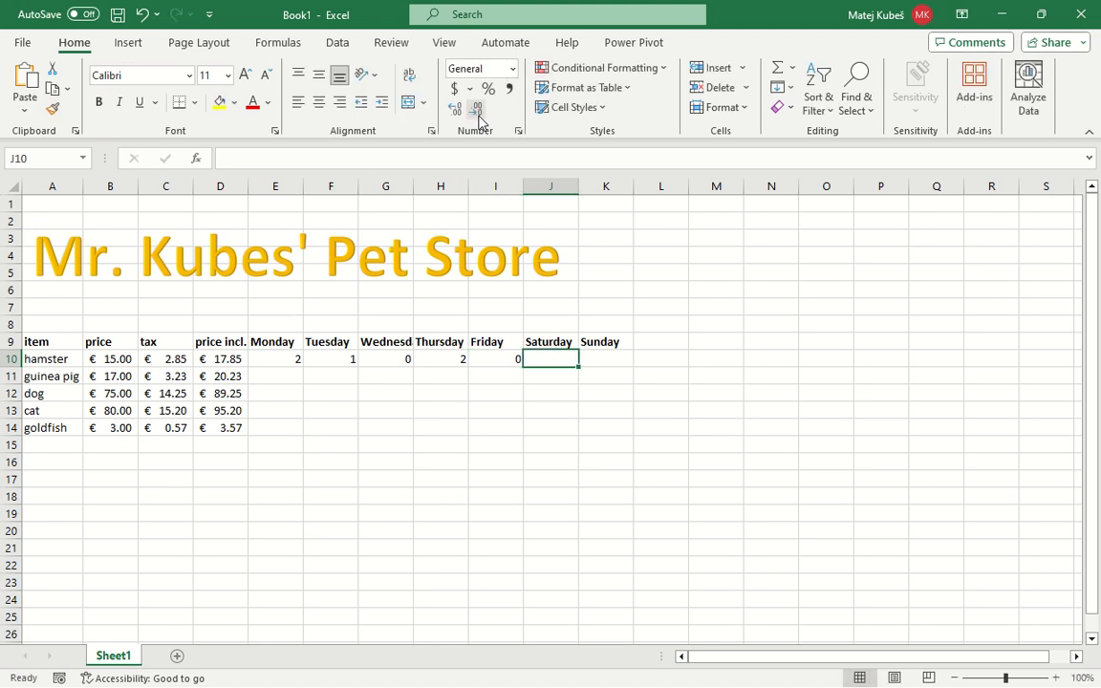
pyautogui.write('3')
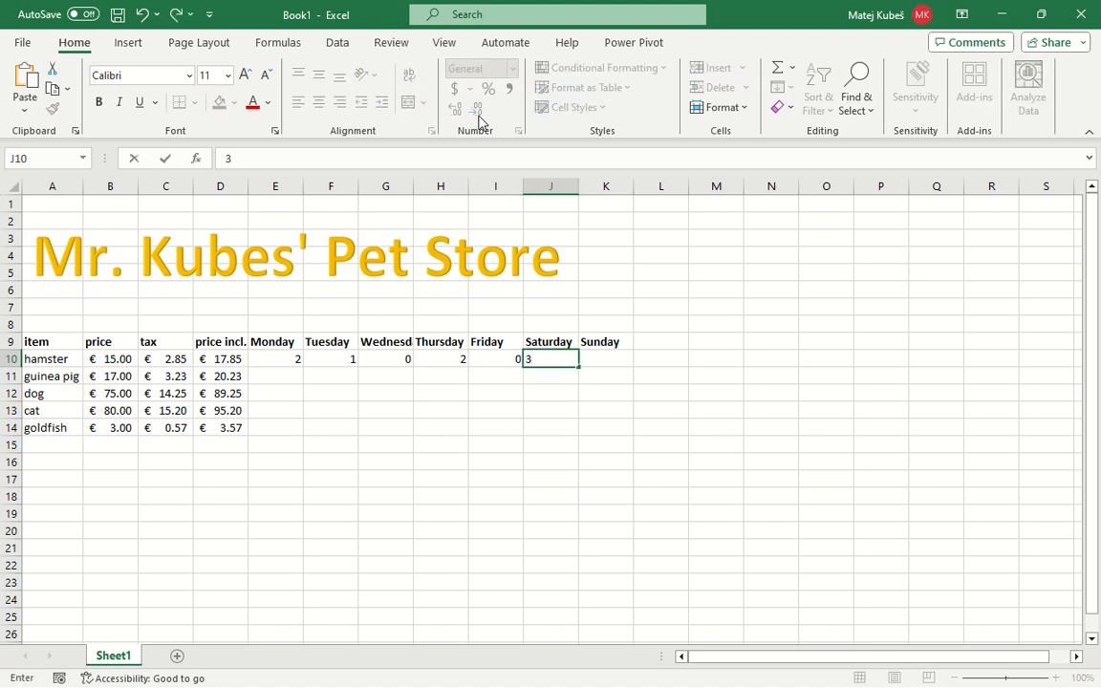
pyautogui.press('Right')
pyautogui.write('1')
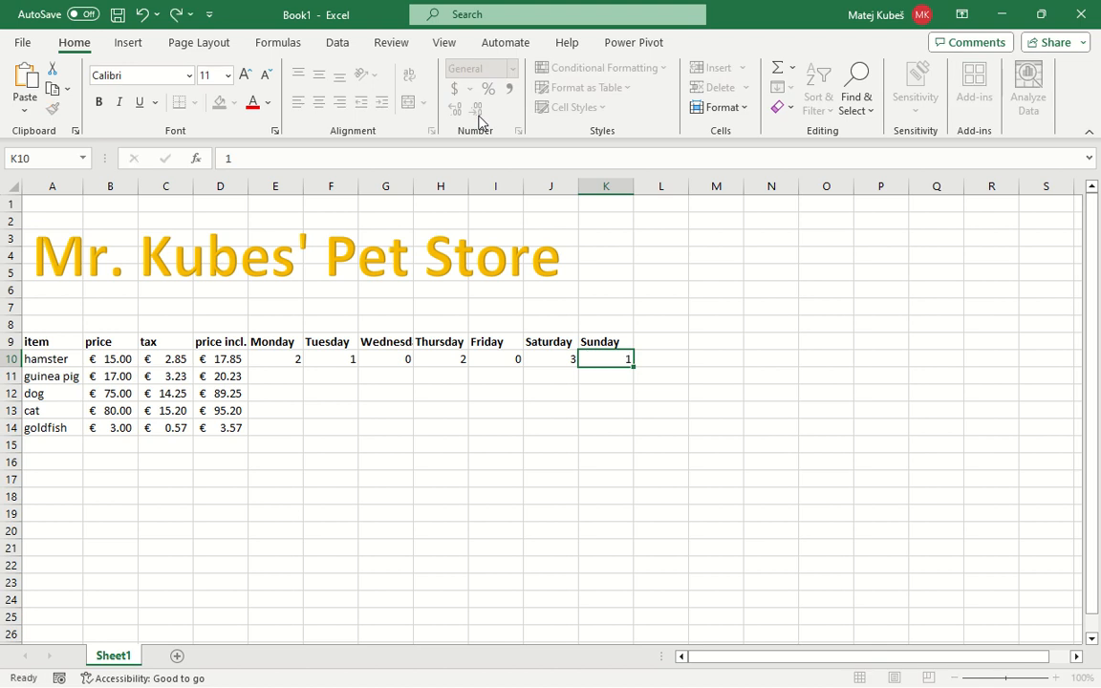
pyautogui.press('Return')
pyautogui.press('Left')
pyautogui.press('Left')
pyautogui.press('Left')
pyautogui.press('Left')
pyautogui.press('Left')
pyautogui.press('Left')
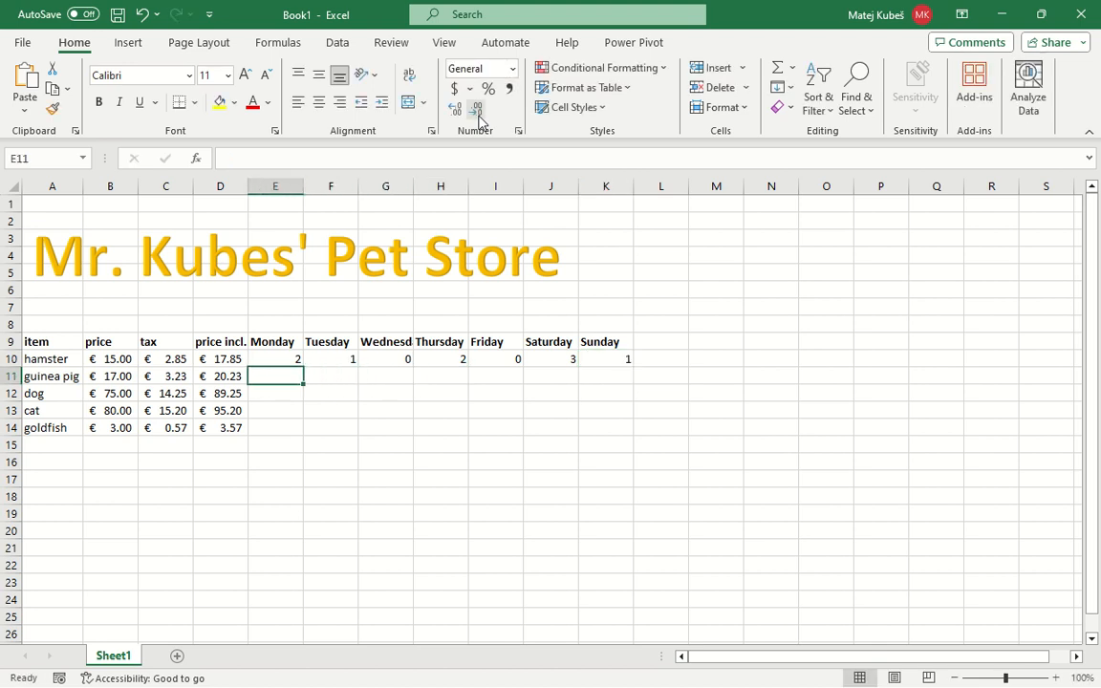
# Enter the guinea pig's sales as 3 for Monday, 2 for Tuesday, 1 for Wednesday, 2 for Thursday and 0 for Friday in E11:I11
pyautogui.write('3')
pyautogui.press('Right')
pyautogui.write('2')
pyautogui.press('Right')
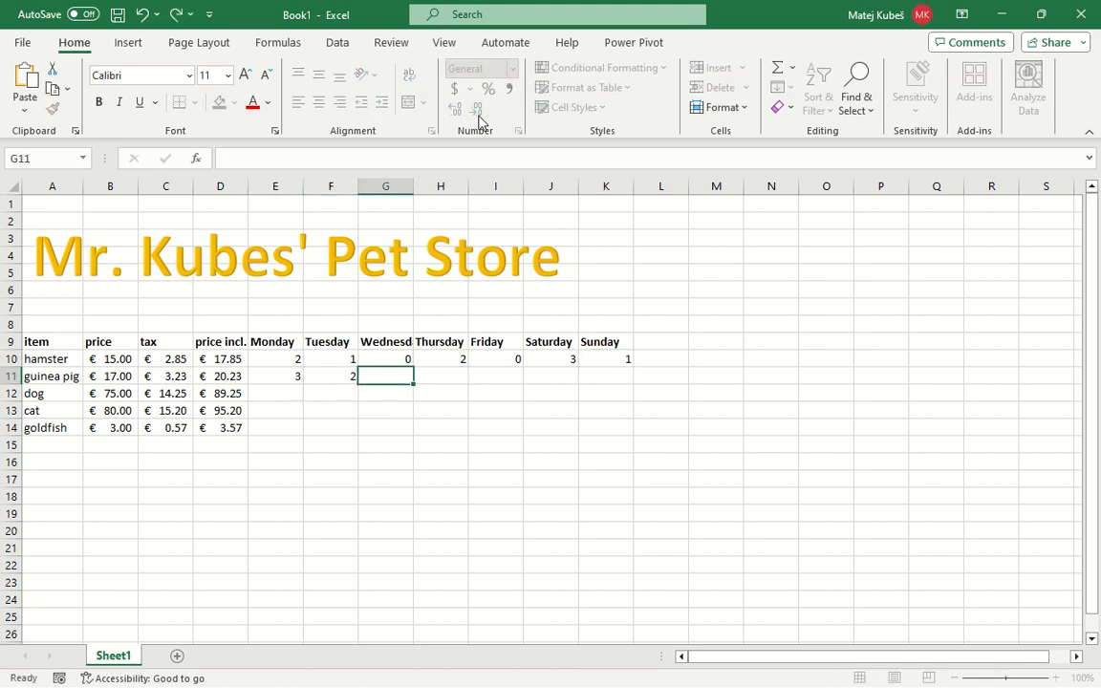
pyautogui.write('1')
pyautogui.press('Right')
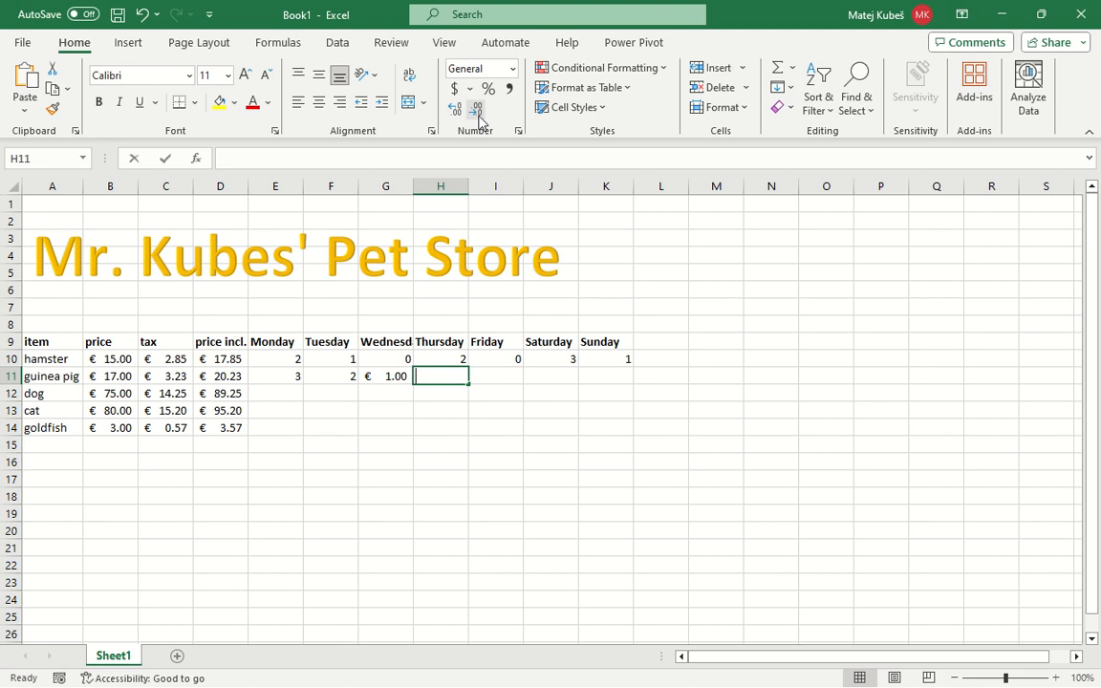
pyautogui.write('2')
pyautogui.press('Right')
pyautogui.write('0')
pyautogui.press('Right')
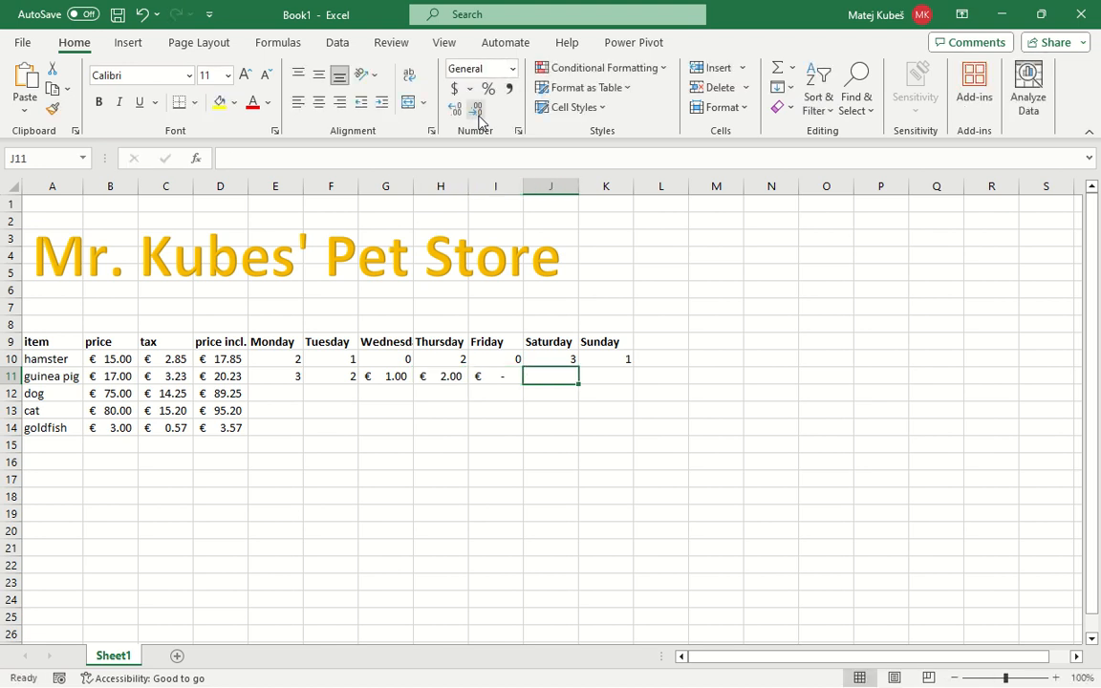
# Format the whole daily sales range E10:K14 as Number with no decimal places
pyautogui.press('Left')
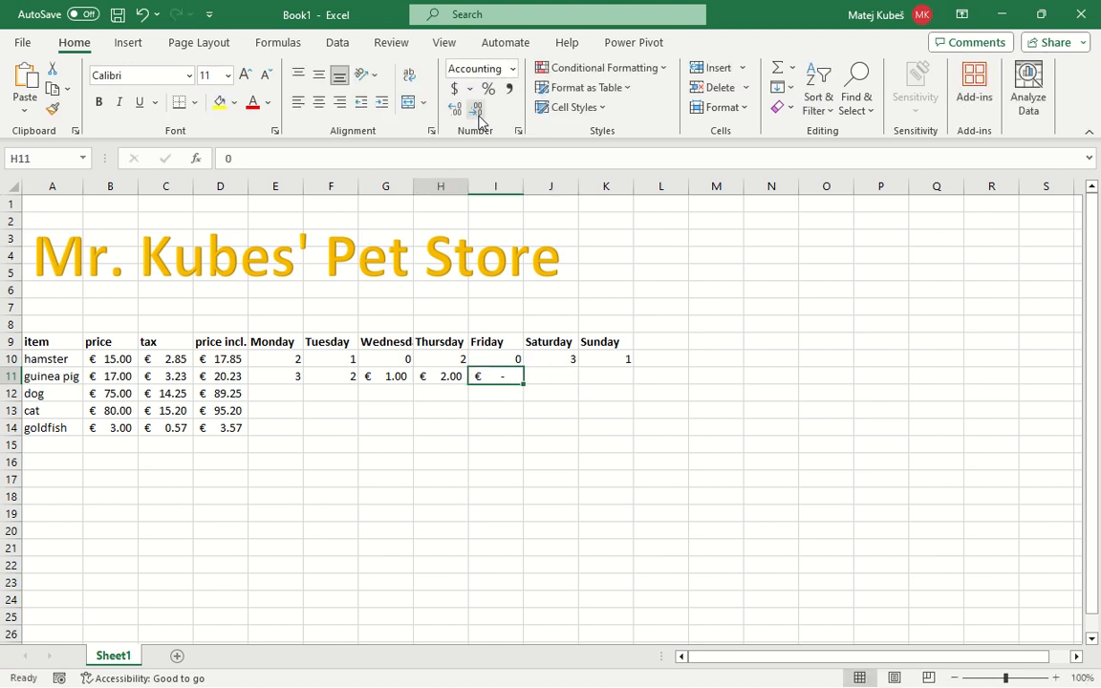
pyautogui.press('Left')
pyautogui.press('Left')
pyautogui.press('Right')
pyautogui.press('Right')
pyautogui.press('Right')
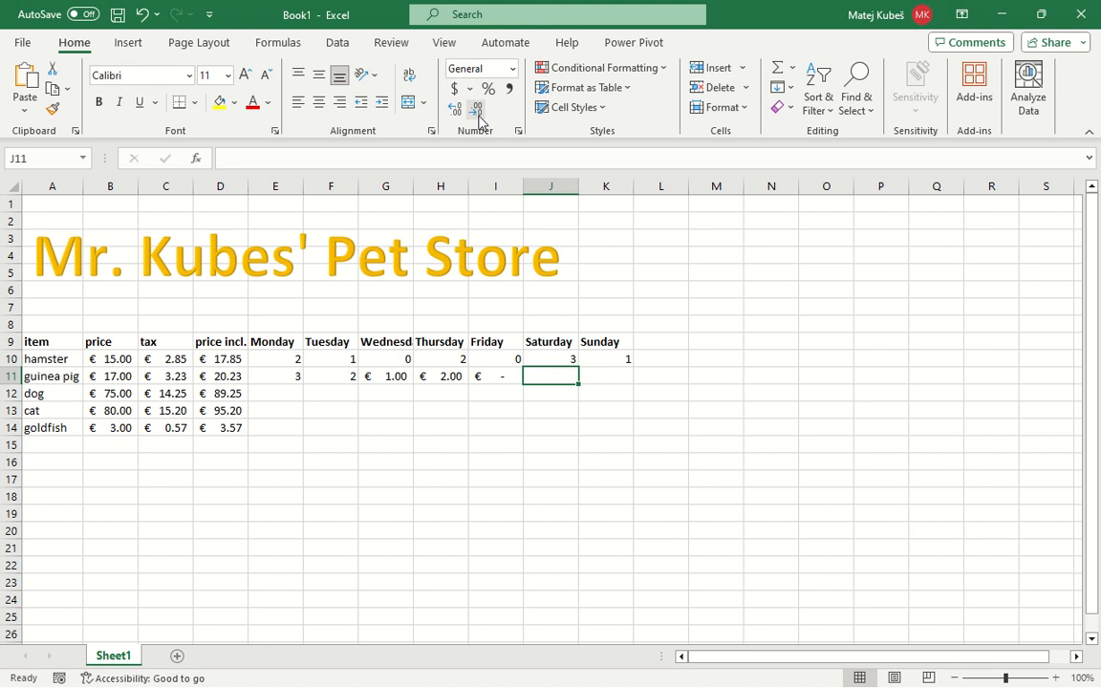
pyautogui.press('Left')
pyautogui.press('Up')
pyautogui.press('Up')
pyautogui.press('Left')
pyautogui.press('Left')
pyautogui.press('Left')
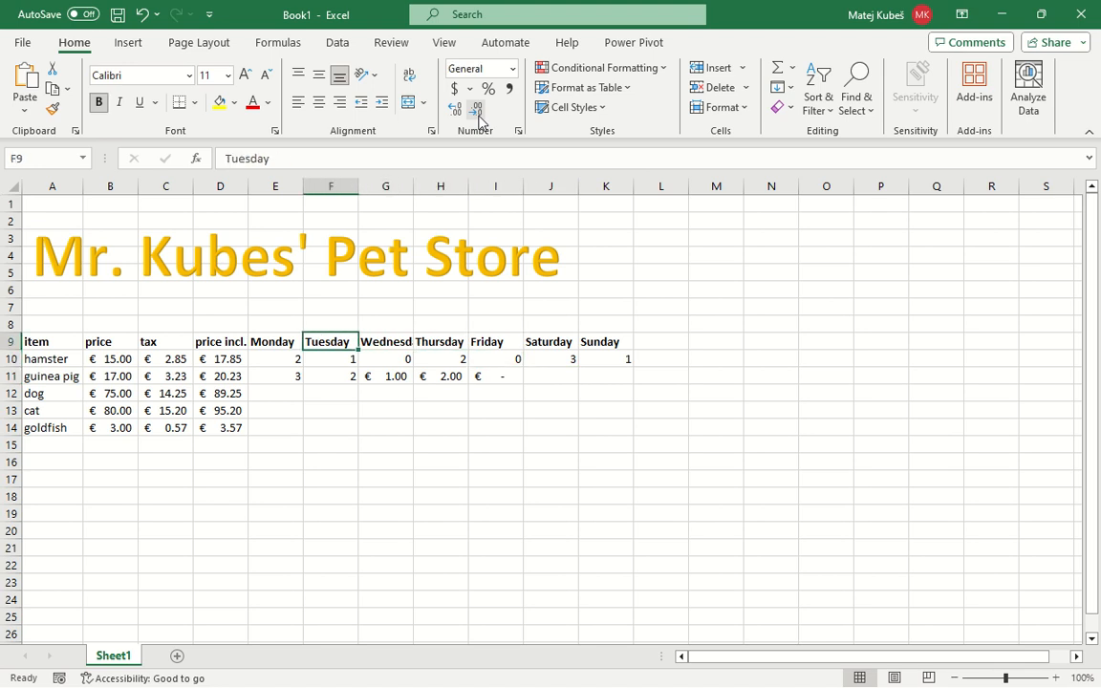
pyautogui.press('Left')
pyautogui.press('Down')
pyautogui.hotkey('shift', 'Down')
pyautogui.hotkey('shift', 'Down')
pyautogui.hotkey('shift', 'Down')
pyautogui.hotkey('shift', 'Down')
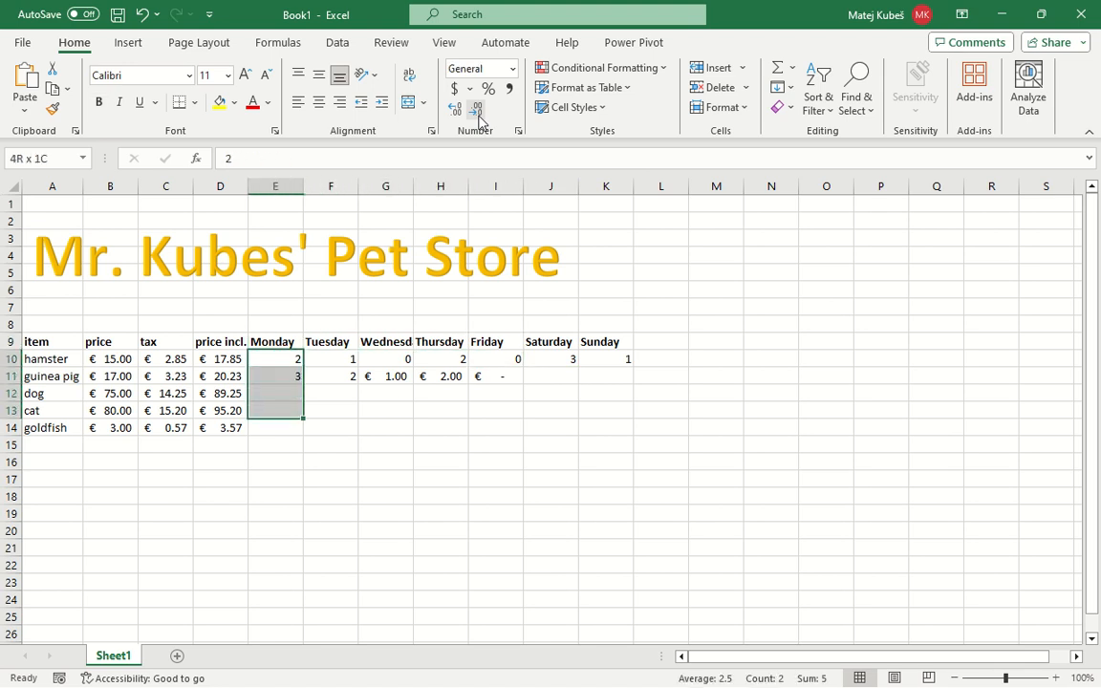
pyautogui.hotkey('shift', 'Right')
pyautogui.hotkey('shift', 'Right')
pyautogui.hotkey('shift', 'Right')
pyautogui.hotkey('shift', 'Right')
pyautogui.hotkey('shift', 'Right')
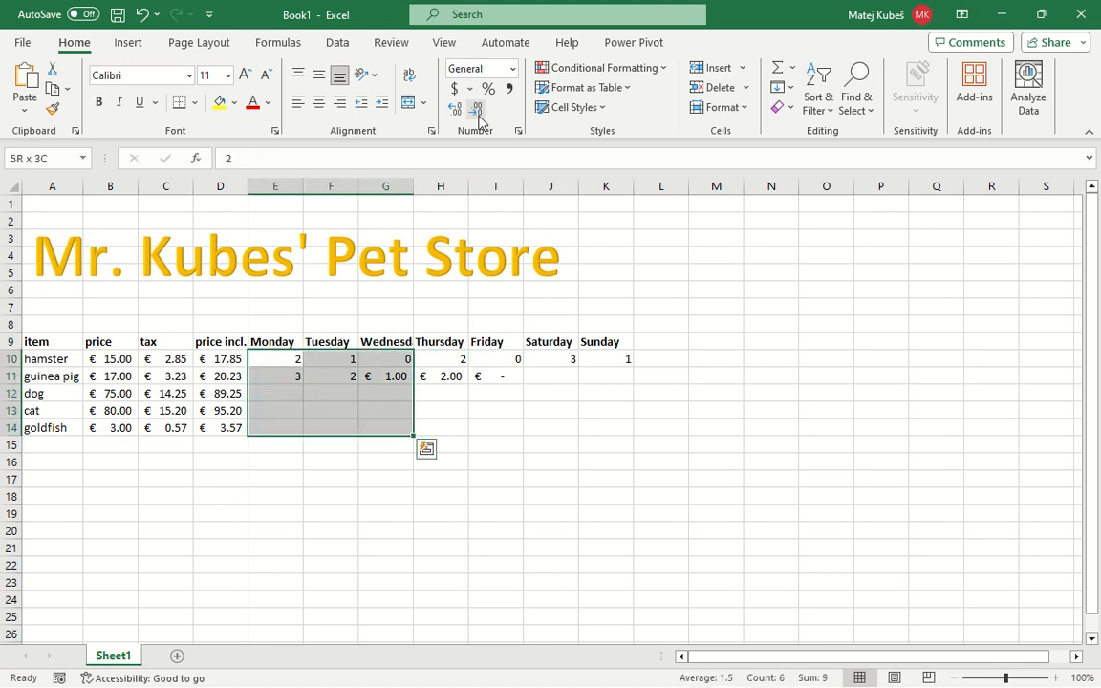
pyautogui.hotkey('shift', 'Right')
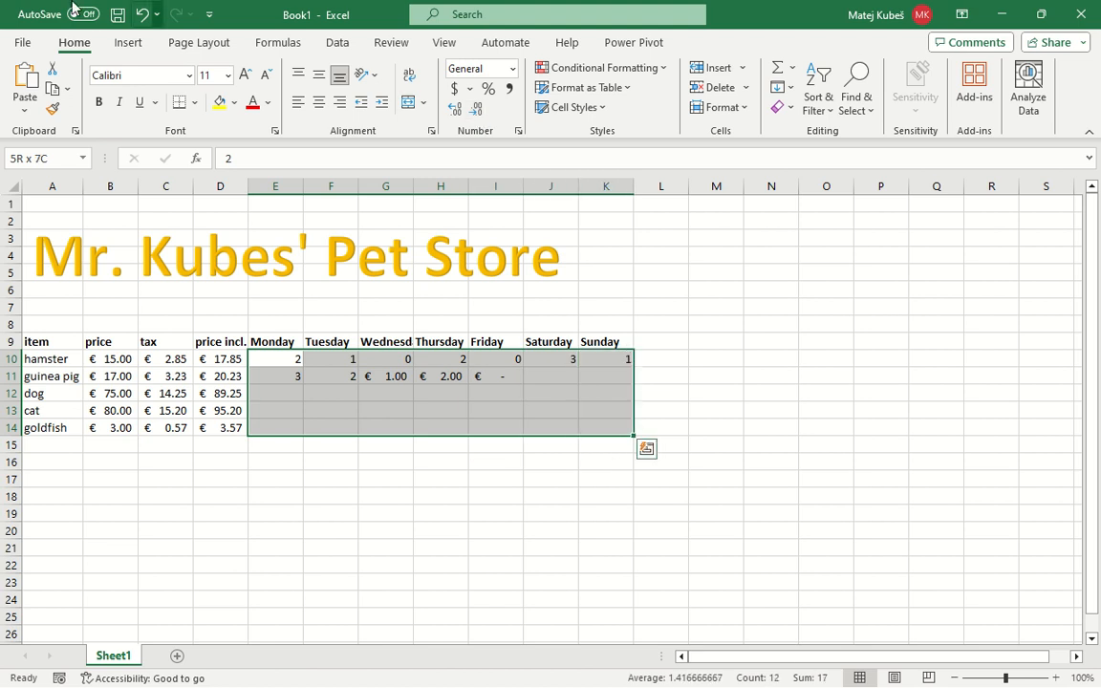
pyautogui.click(513, 68)
pyautogui.click(507, 139)
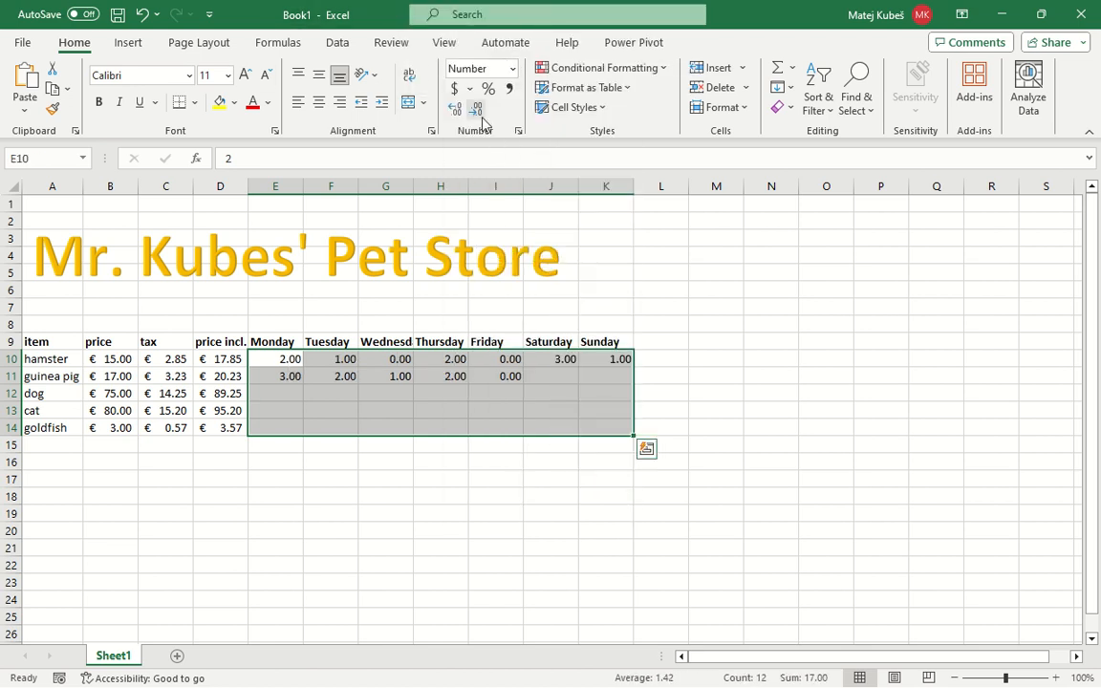
pyautogui.click(477, 111)
pyautogui.click(477, 111)
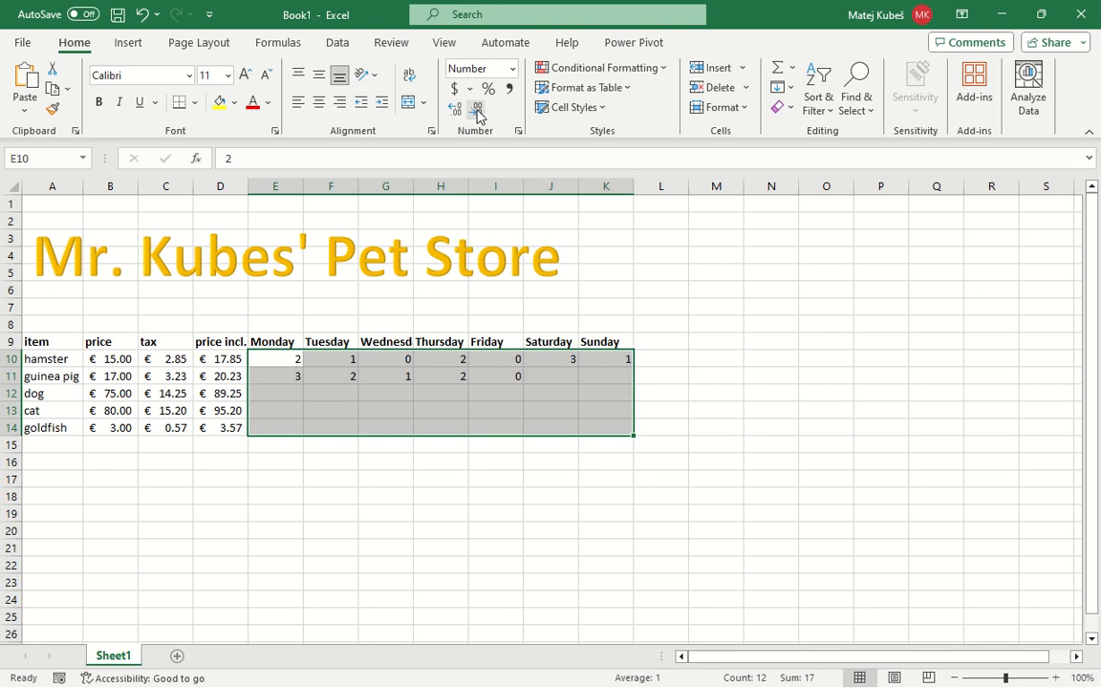
# Enter the guinea pig's sales as 1 for Saturday and 2 for Sunday in J11:K11
pyautogui.press('Down')
pyautogui.press('Down')
pyautogui.press('Up')
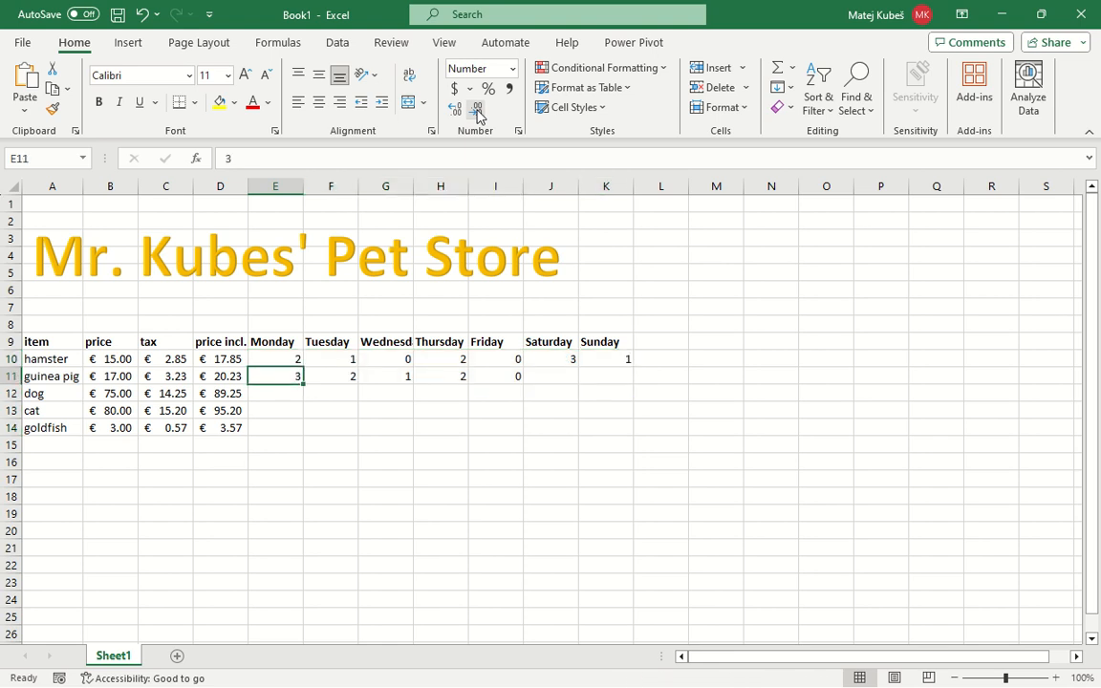
pyautogui.press('Right')
pyautogui.press('Right')
pyautogui.press('Right')
pyautogui.press('Right')
pyautogui.press('Right')
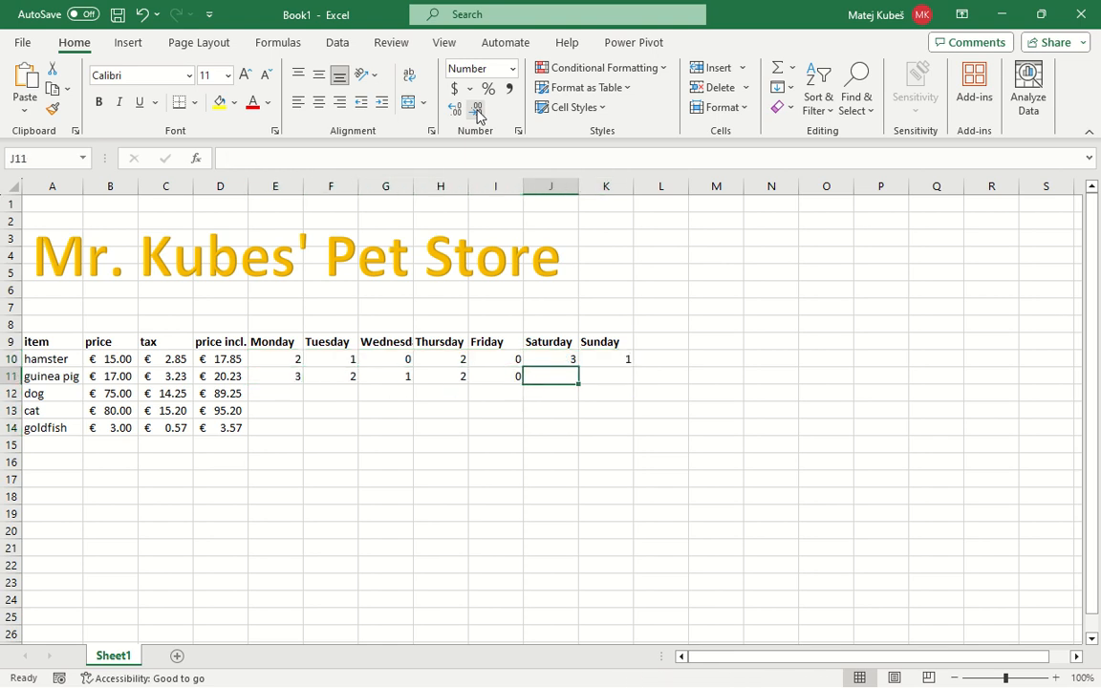
pyautogui.write('1')
pyautogui.press('Tab')
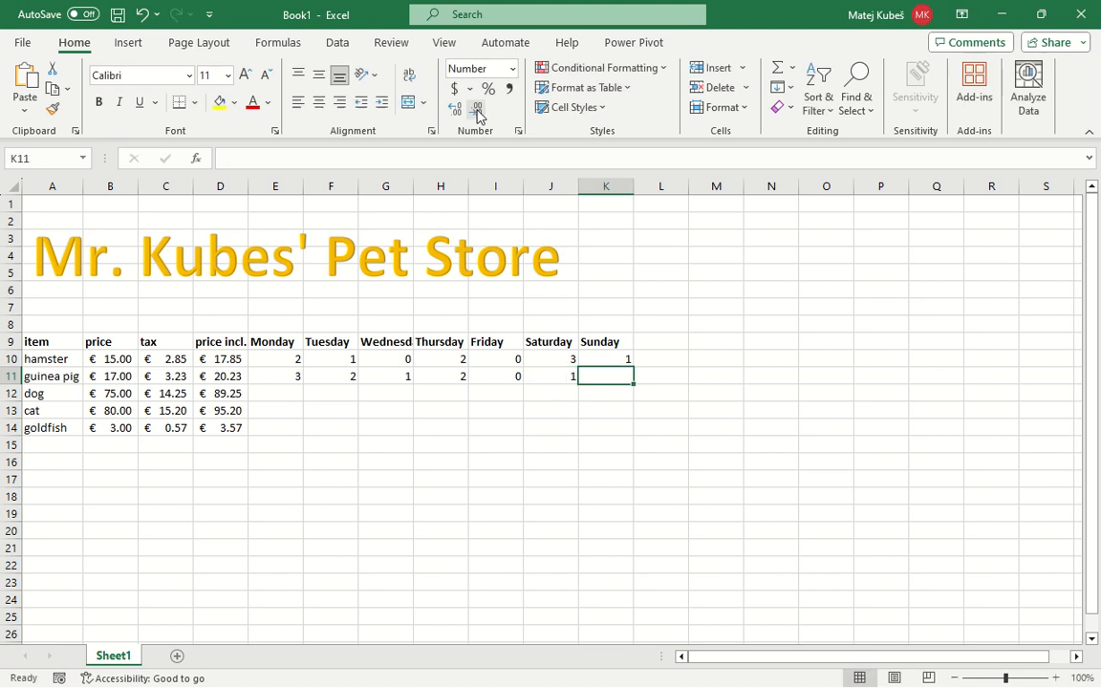
pyautogui.write('3')
pyautogui.press('BackSpace')
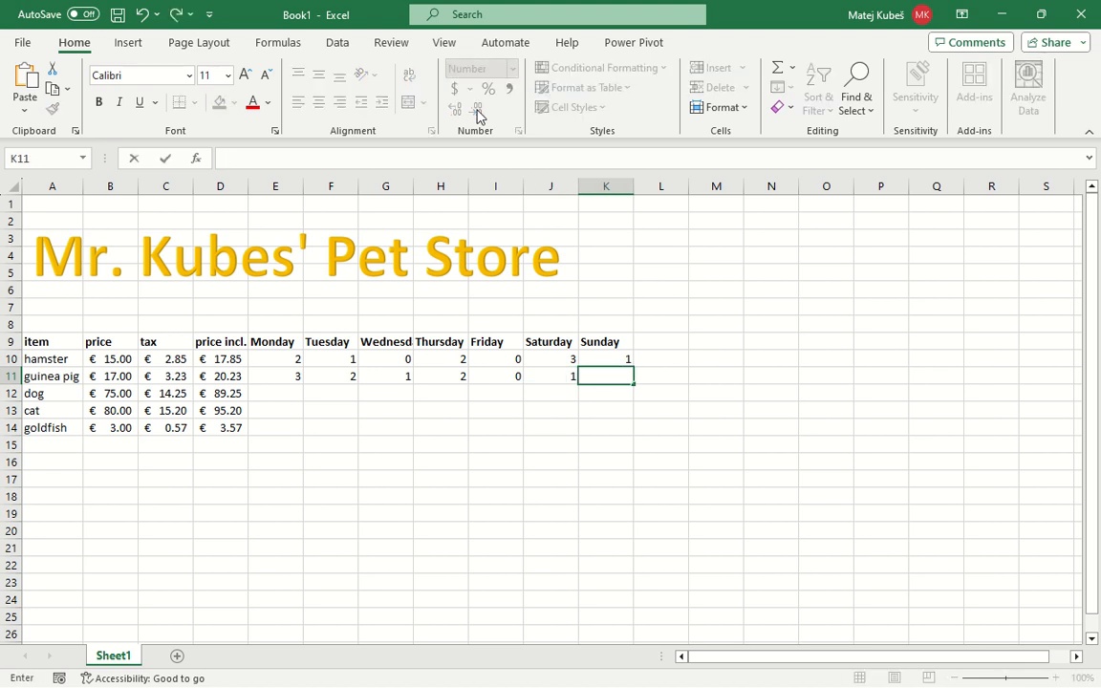
pyautogui.write('2')
pyautogui.press('Return')
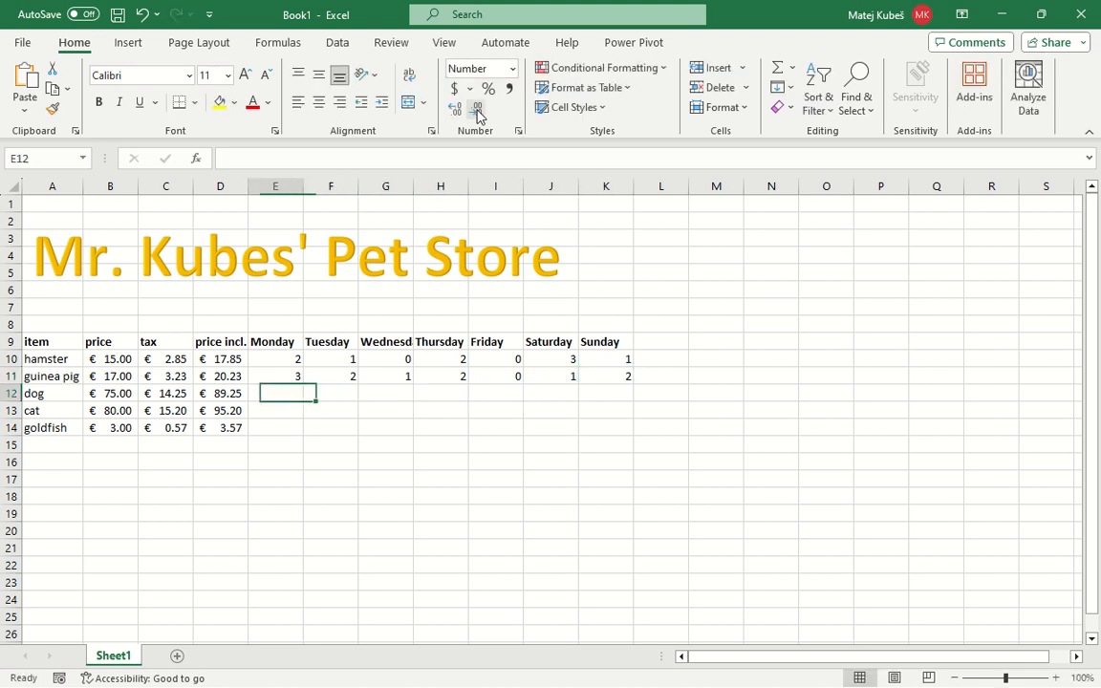
# Enter the dog's Monday to Sunday sales as 0, 0, 0, 1, 2, 1 and 0 in E12:K12
pyautogui.write('0')
pyautogui.press('Tab')
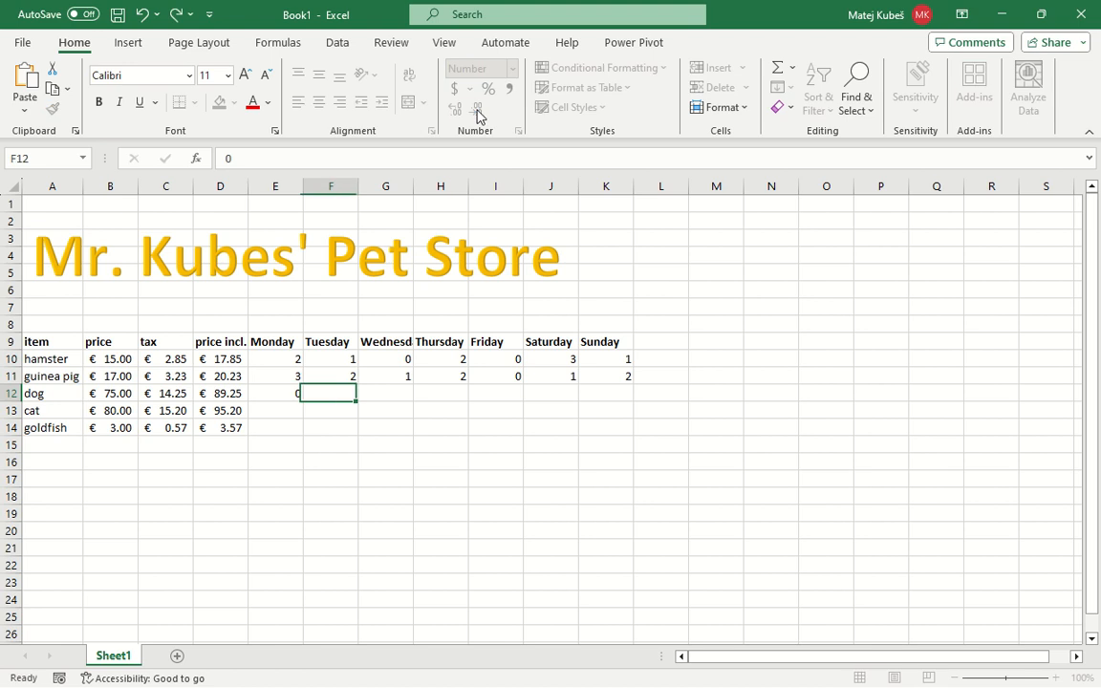
pyautogui.write('0')
pyautogui.press('Tab')
pyautogui.write('0')
pyautogui.press('Tab')
pyautogui.write('1')
pyautogui.press('Tab')
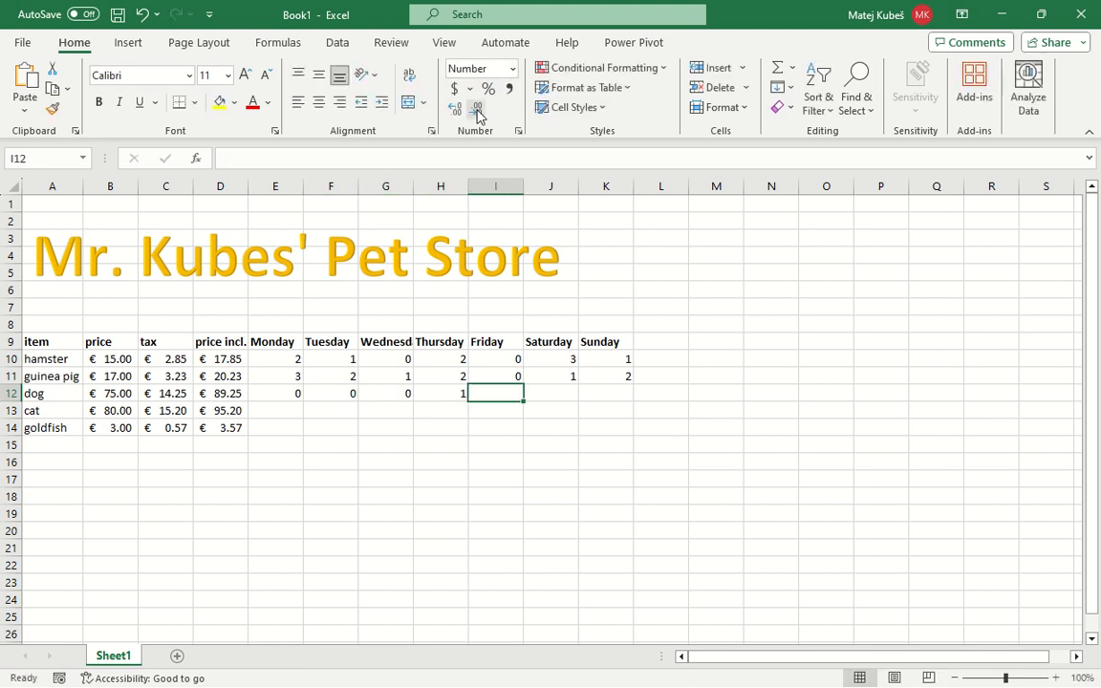
pyautogui.write('2')
pyautogui.press('Tab')
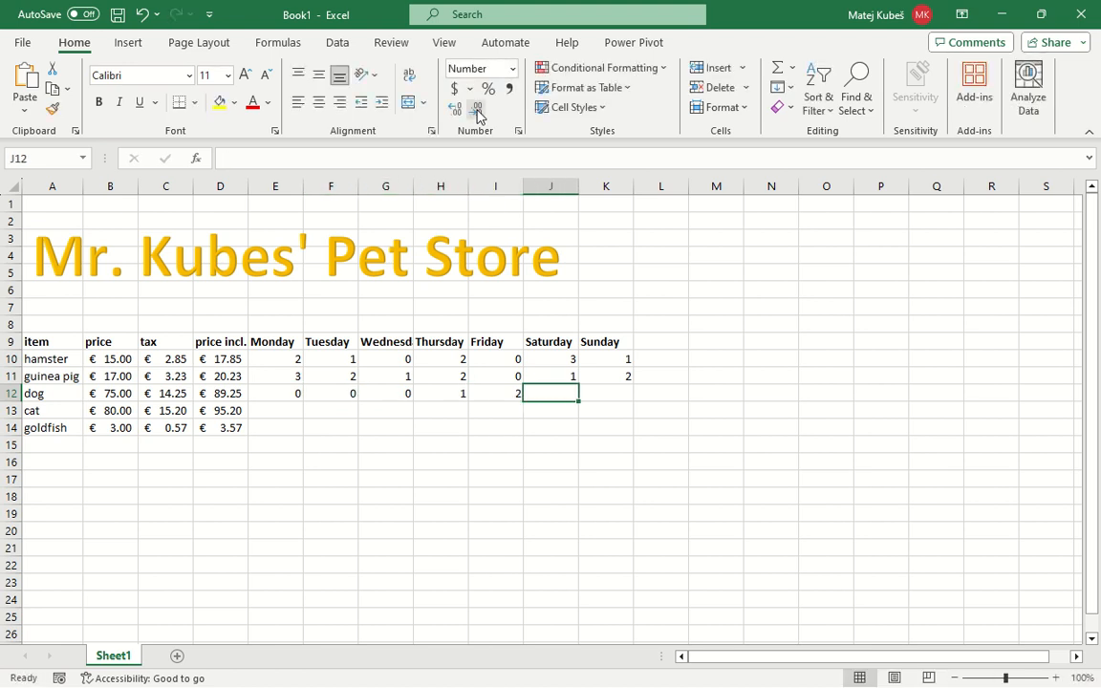
pyautogui.write('1')
pyautogui.press('Tab')
pyautogui.write('0')
pyautogui.press('Return')
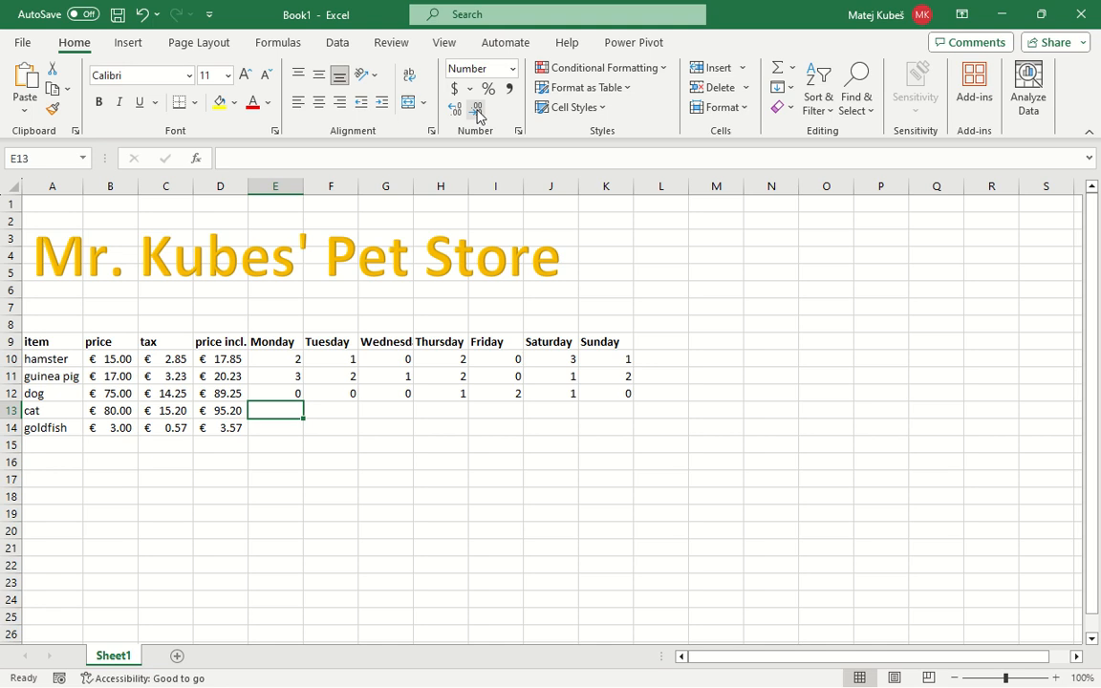
# Enter the cat's Monday to Sunday sales as 1, 0, 0, 0, 0, 1 and 0 in E13:K13
pyautogui.write('1')
pyautogui.press('Tab')
pyautogui.write('0')
pyautogui.press('Tab')
pyautogui.write('0')
pyautogui.press('Tab')
pyautogui.write('0')
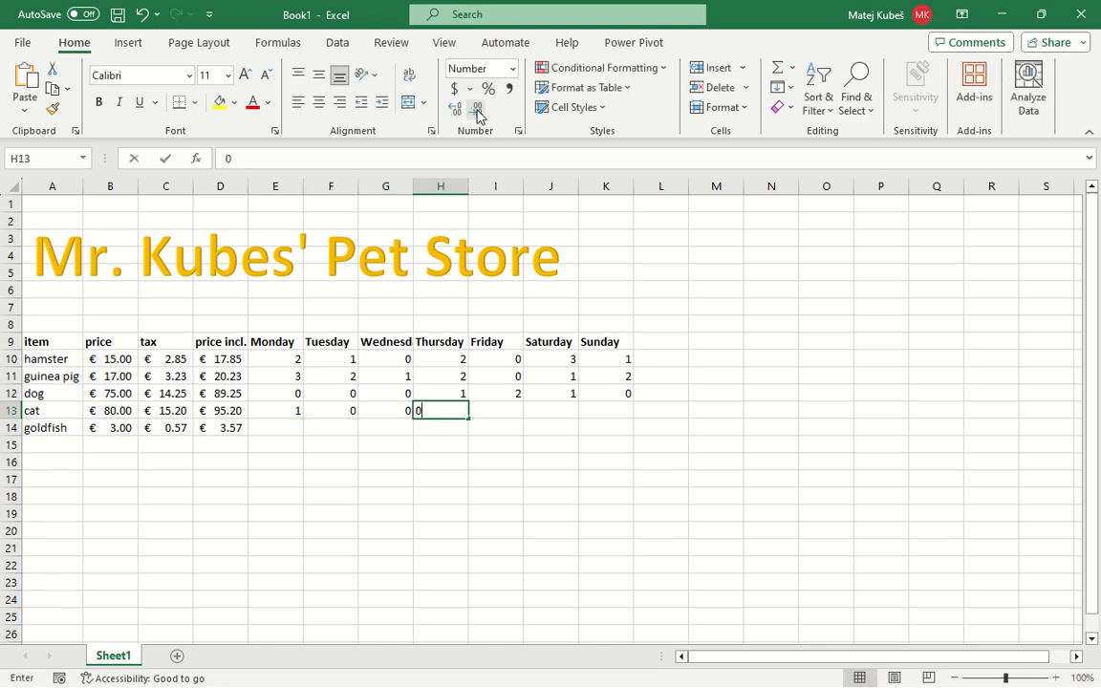
pyautogui.press('Tab')
pyautogui.write('0')
pyautogui.press('Tab')
pyautogui.write('1')
pyautogui.press('Tab')
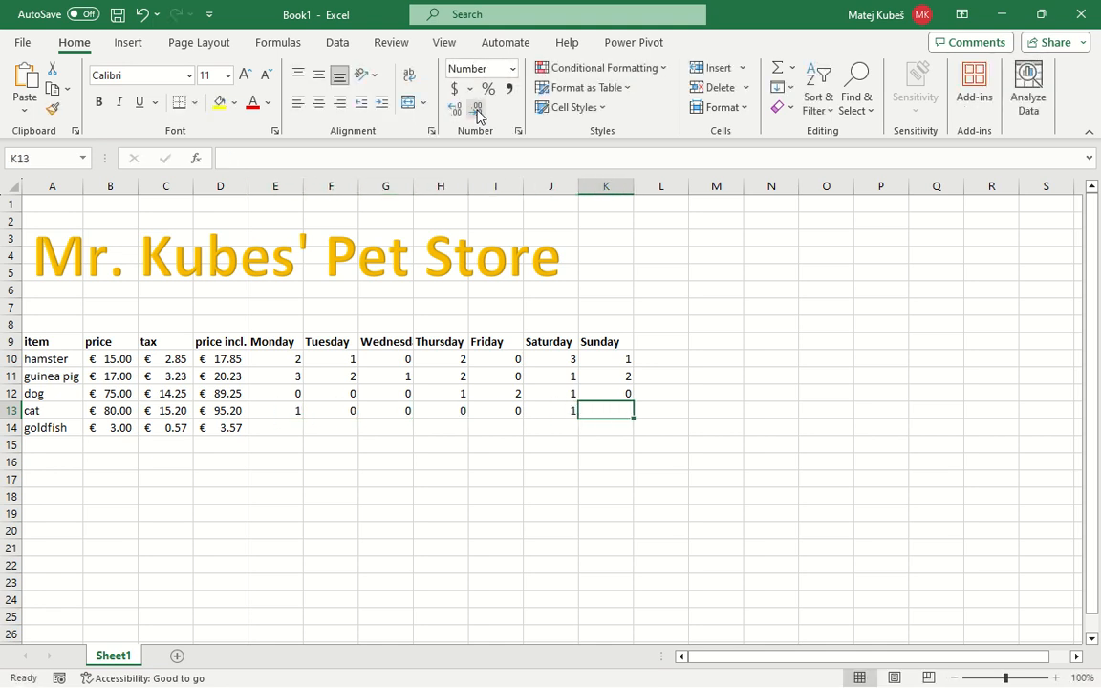
pyautogui.write('0')
pyautogui.press('Return')
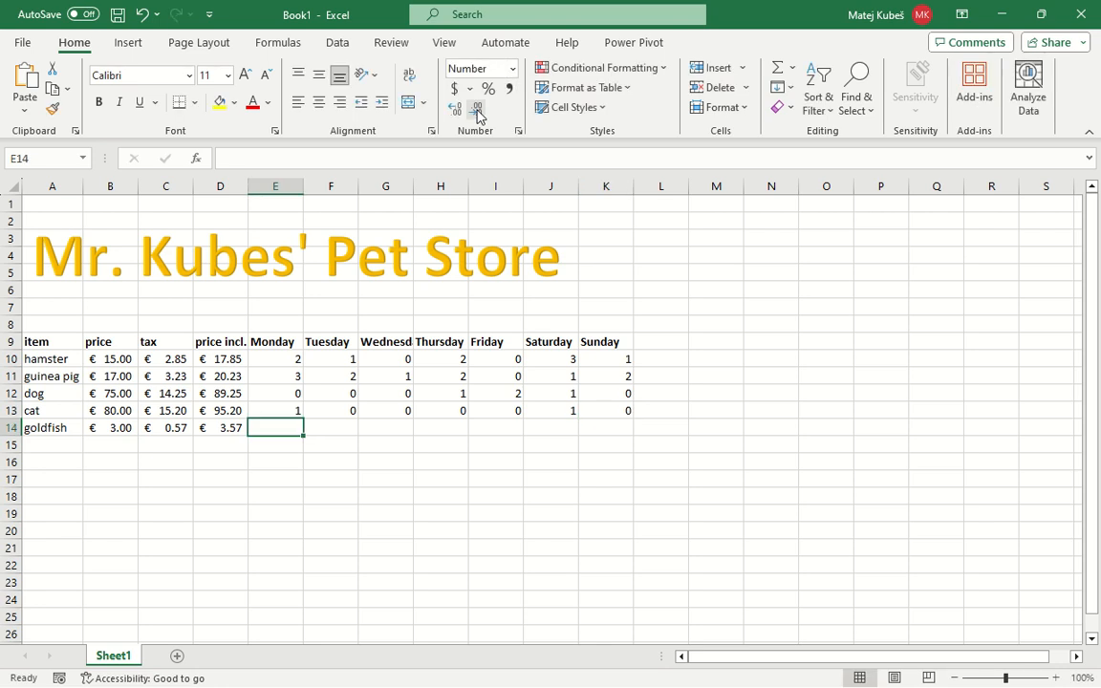
# Enter the goldfish's Monday to Sunday sales as 2, 5, 3, 2, 3, 4 and 2 in E14:K14
pyautogui.write('2')
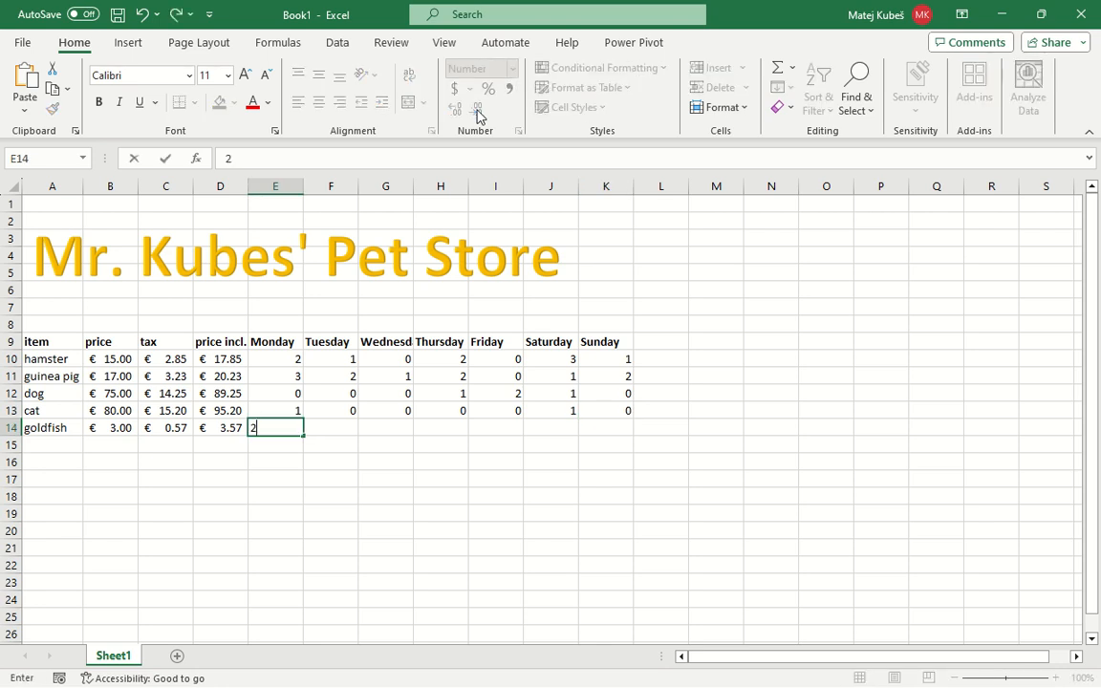
pyautogui.press('Tab')
pyautogui.write('5')
pyautogui.press('Tab')
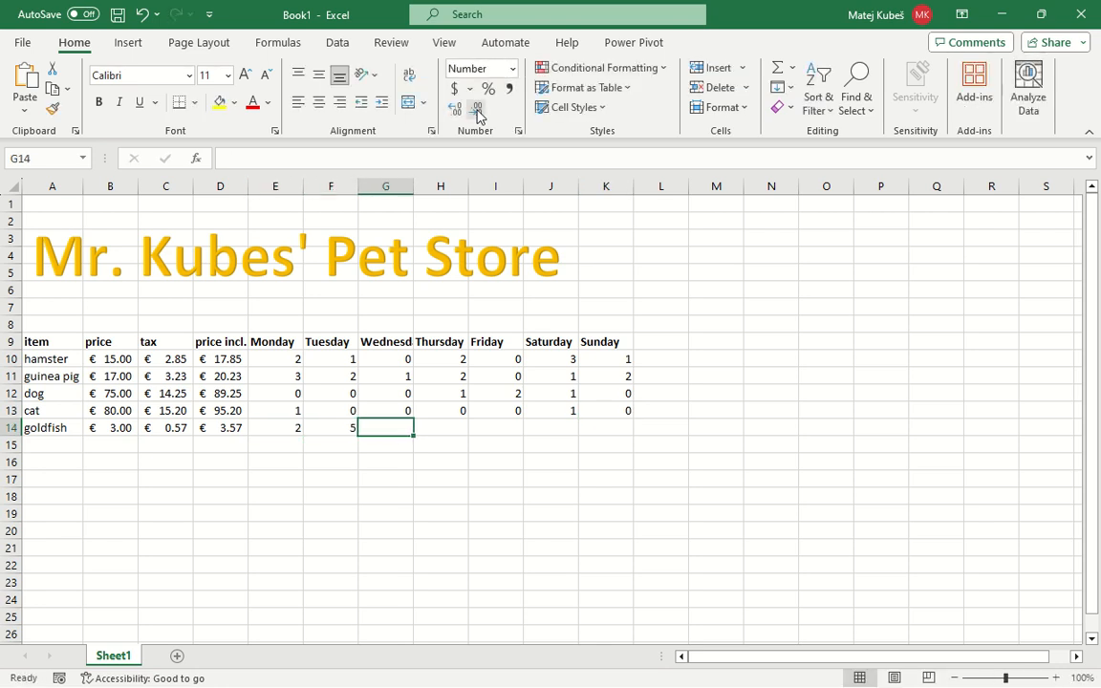
pyautogui.write('3')
pyautogui.press('Tab')
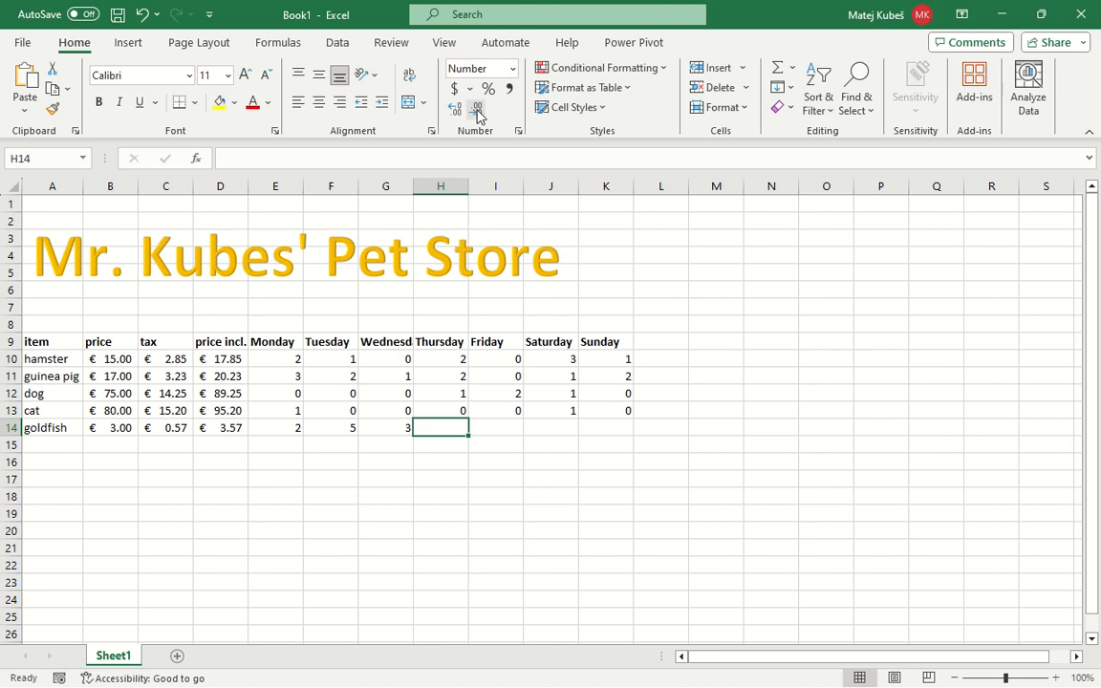
pyautogui.write('2')
pyautogui.press('Tab')
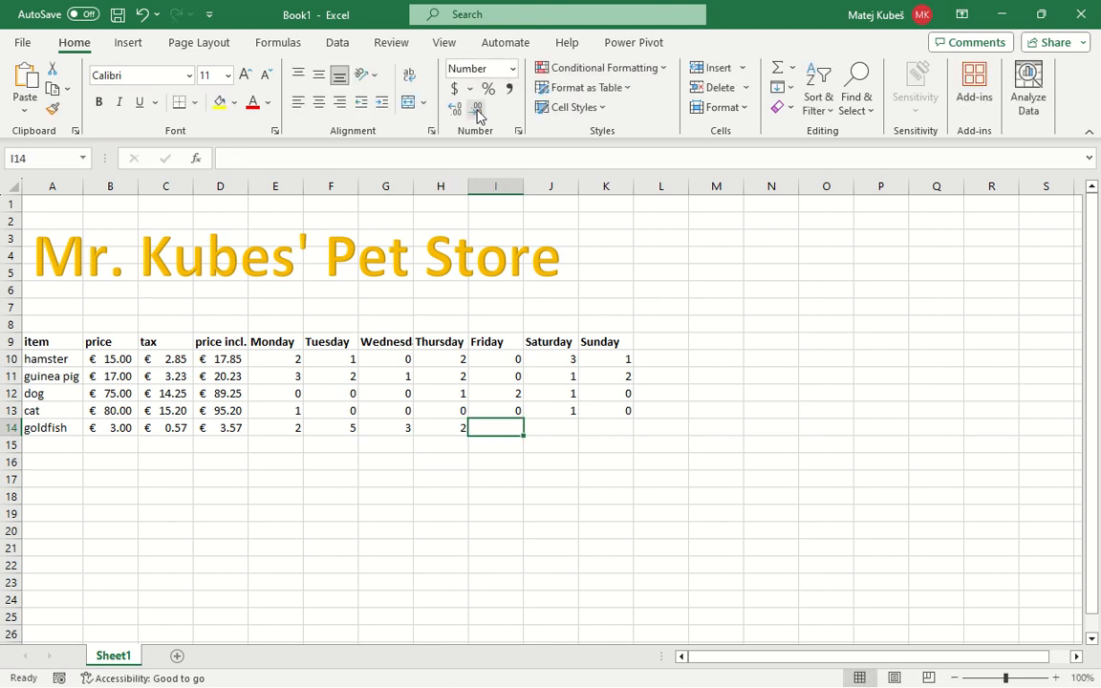
pyautogui.write('3')
pyautogui.press('Tab')
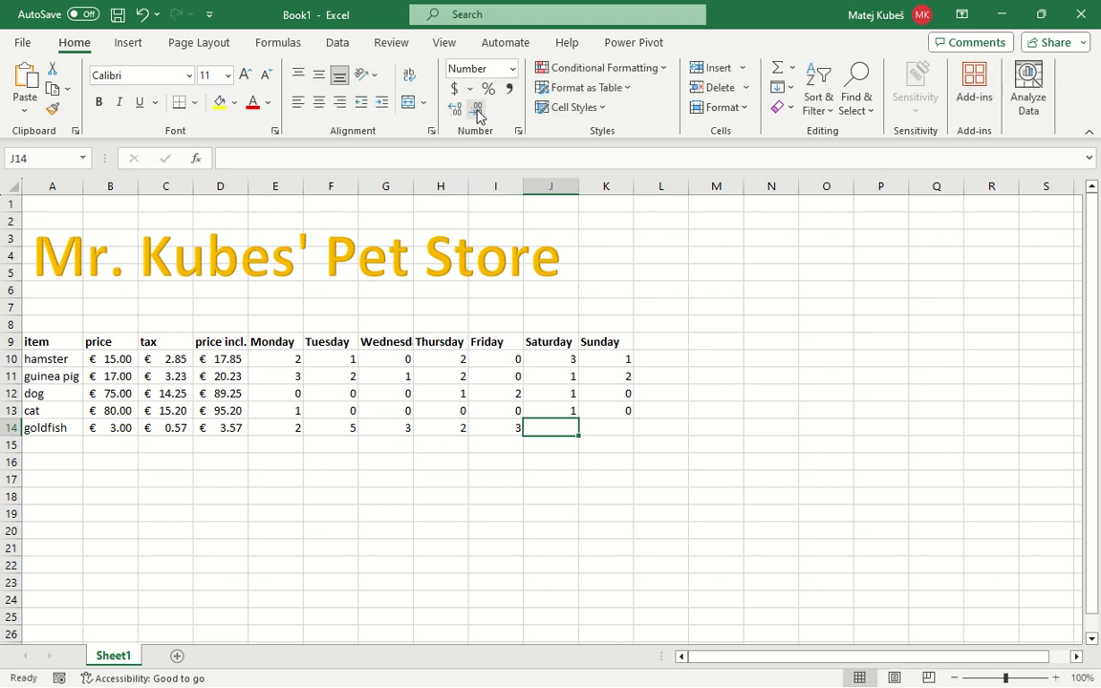
pyautogui.write('4')
pyautogui.press('Tab')
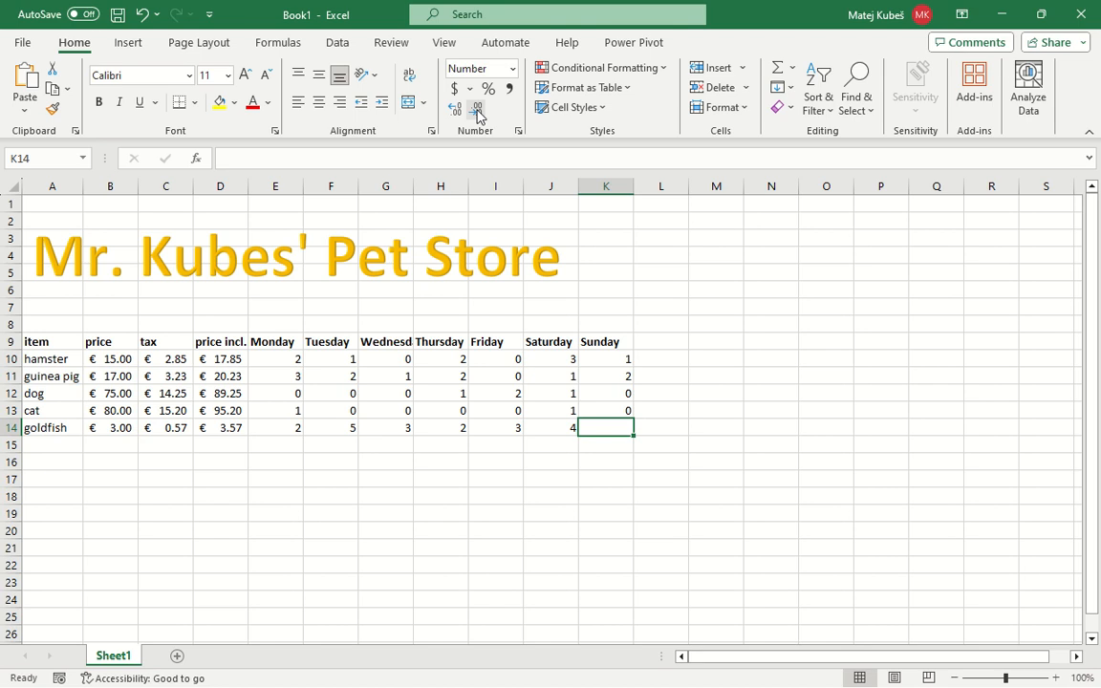
pyautogui.write('2')
pyautogui.press('Return')
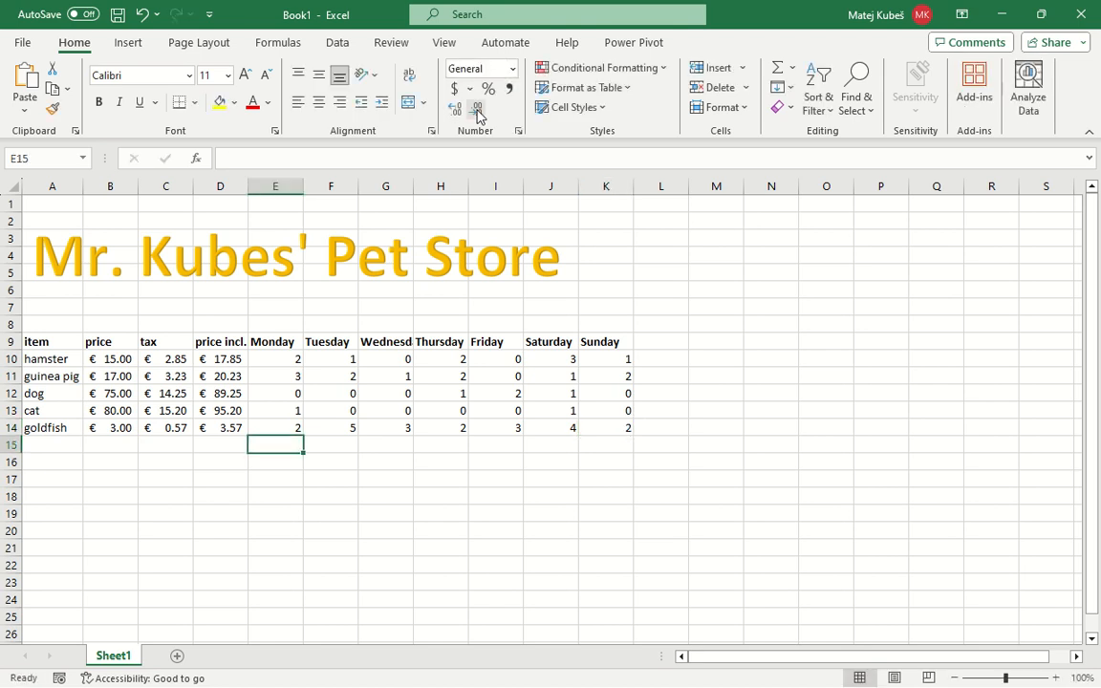
# Add the heading "total number sold" in L9, beside the Sunday heading
pyautogui.press('Up')
pyautogui.press('Up')
pyautogui.press('Up')
pyautogui.press('Up')
pyautogui.press('Up')
pyautogui.press('Up')
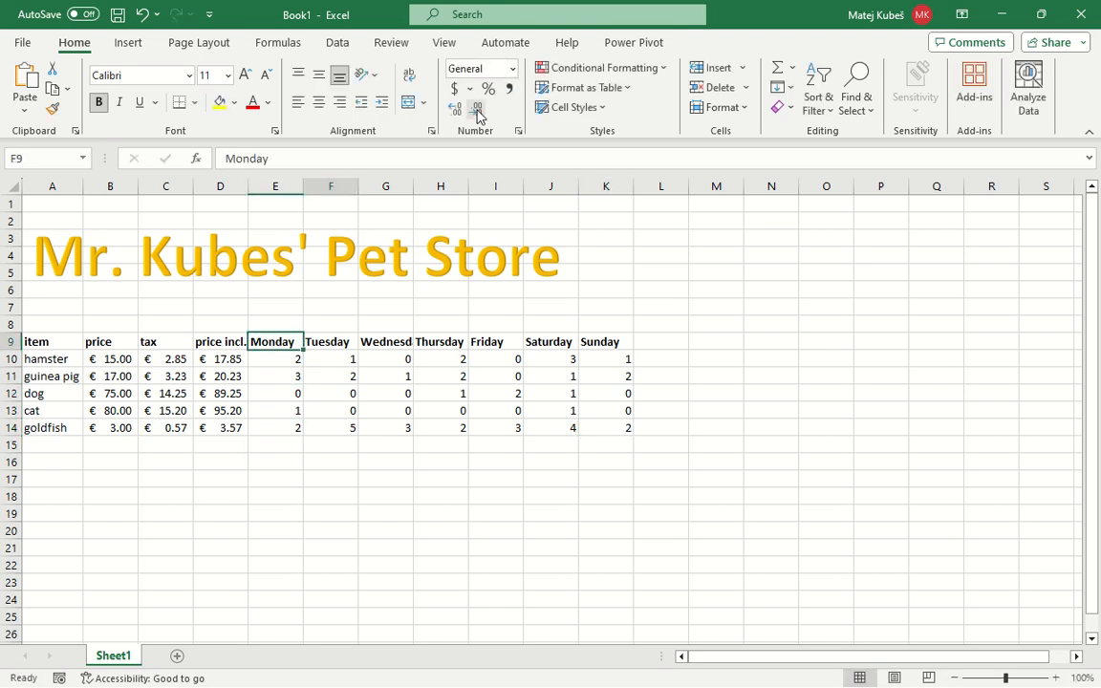
pyautogui.press('Right')
pyautogui.press('Right')
pyautogui.press('Right')
pyautogui.press('Right')
pyautogui.press('Right')
pyautogui.press('Right')
pyautogui.press('Right')
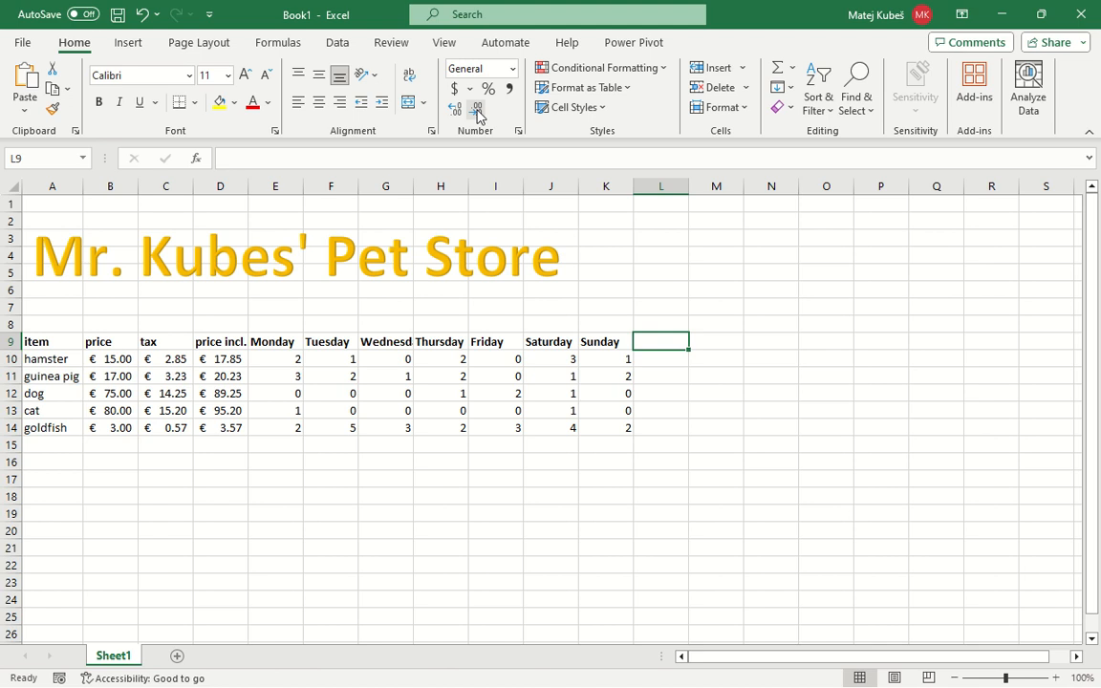
pyautogui.write('number')
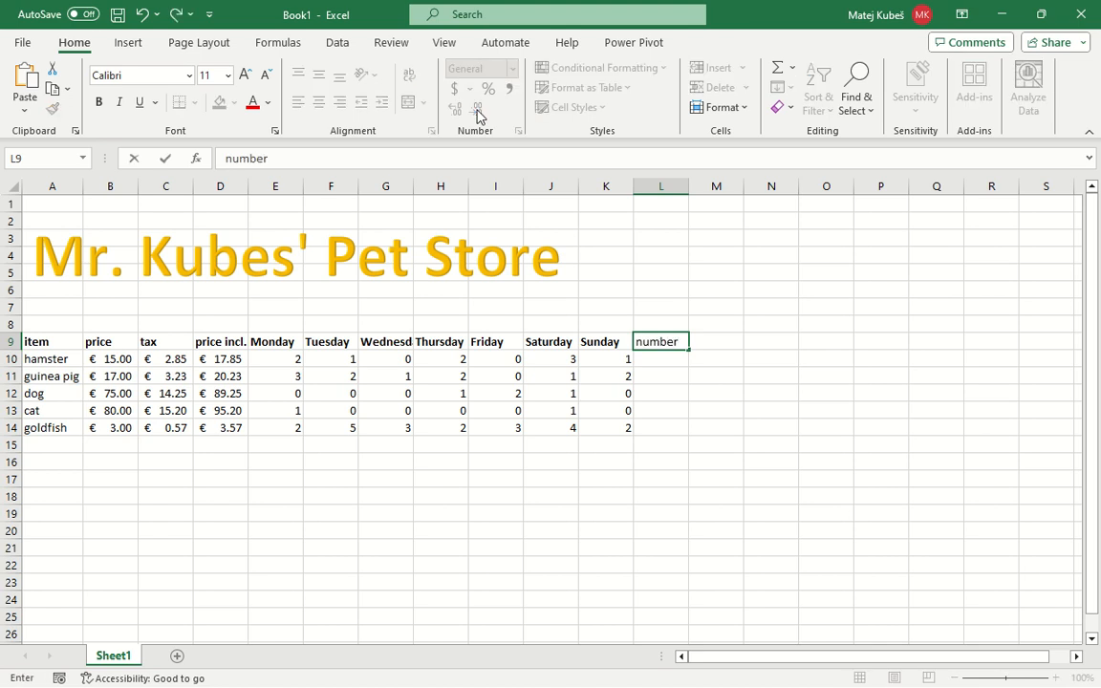
pyautogui.press('BackSpace')
pyautogui.press('BackSpace')
pyautogui.press('BackSpace')
pyautogui.press('BackSpace')
pyautogui.press('BackSpace')
pyautogui.press('BackSpace')
pyautogui.write('total number sold')
pyautogui.press('Return')
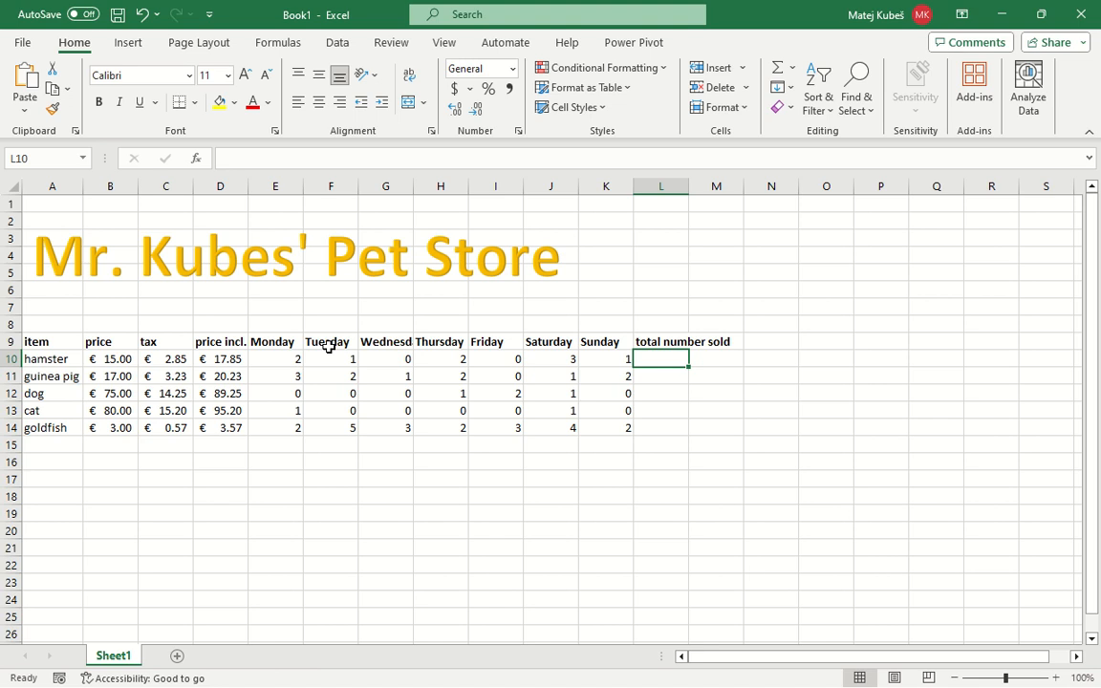
# Total the hamster's weekly sales in L10 with the formula =E10+F10+G10+H10+I10+J10+K10
pyautogui.write('=')
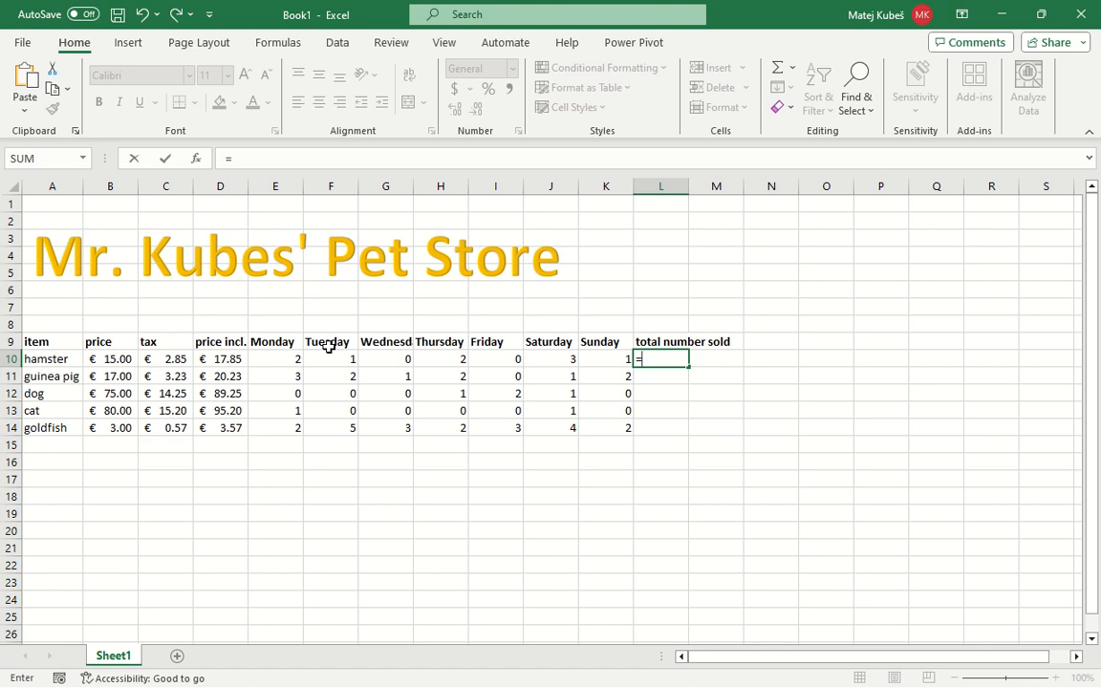
pyautogui.write('E10')
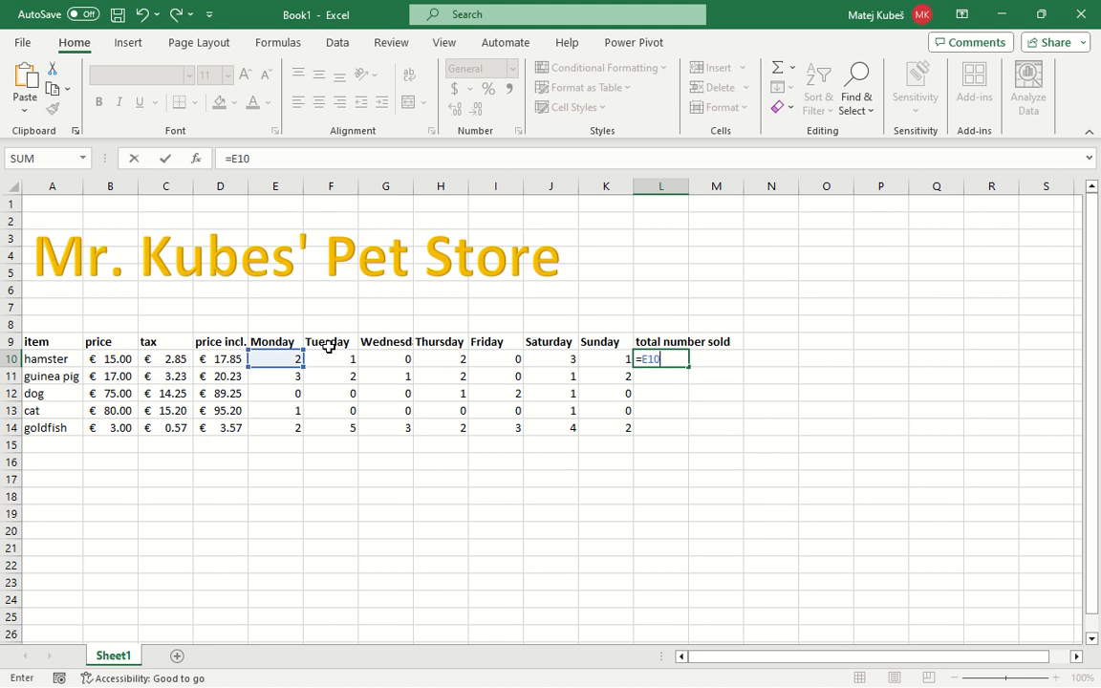
pyautogui.write('+F10')
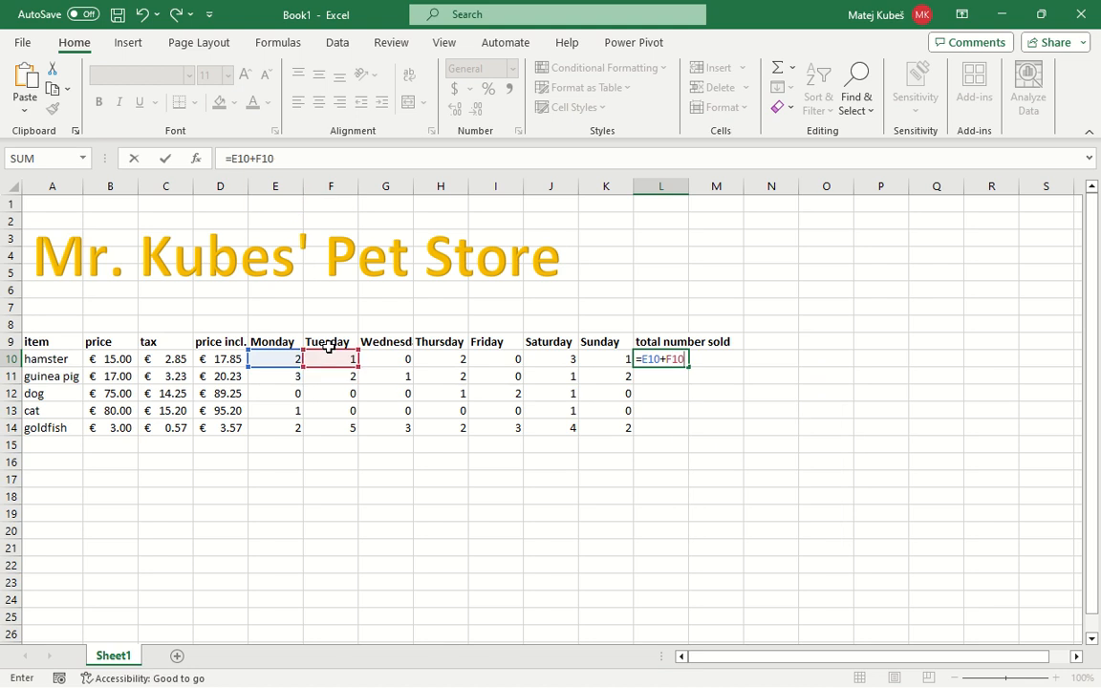
pyautogui.write('+G10+')
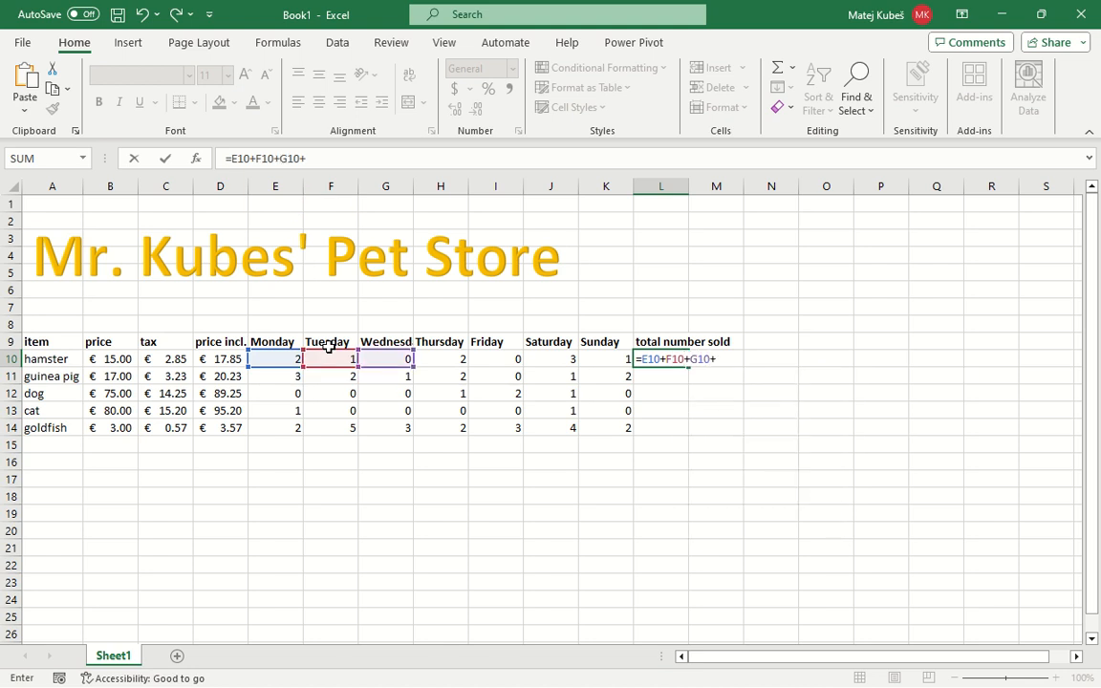
pyautogui.write('H10')
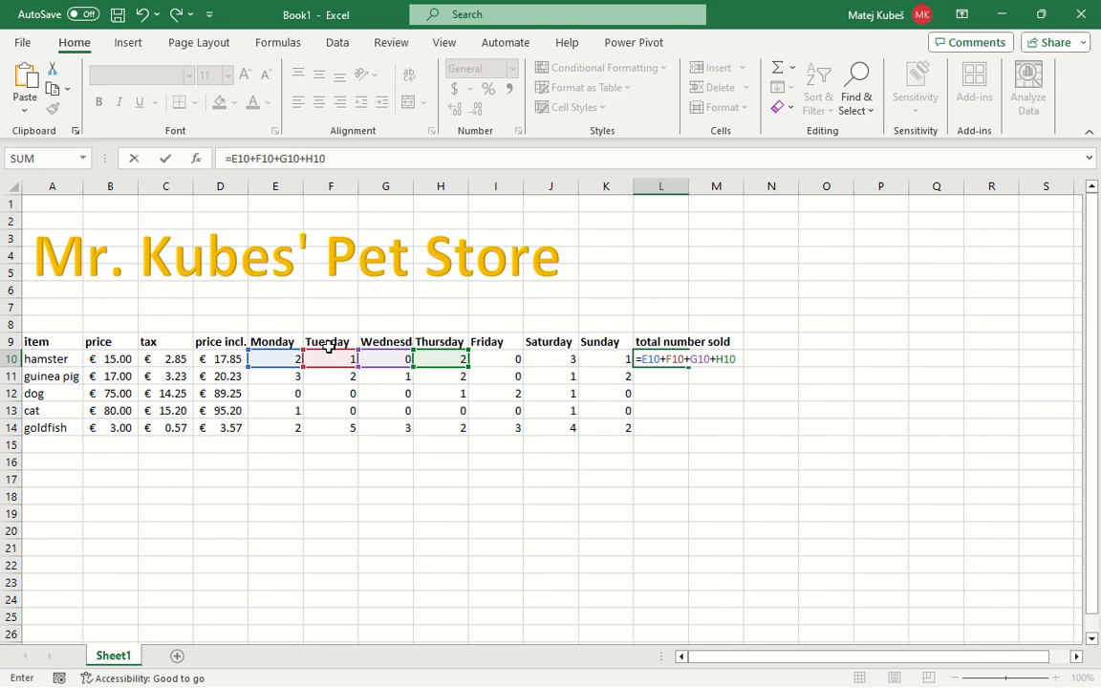
pyautogui.write('+I')
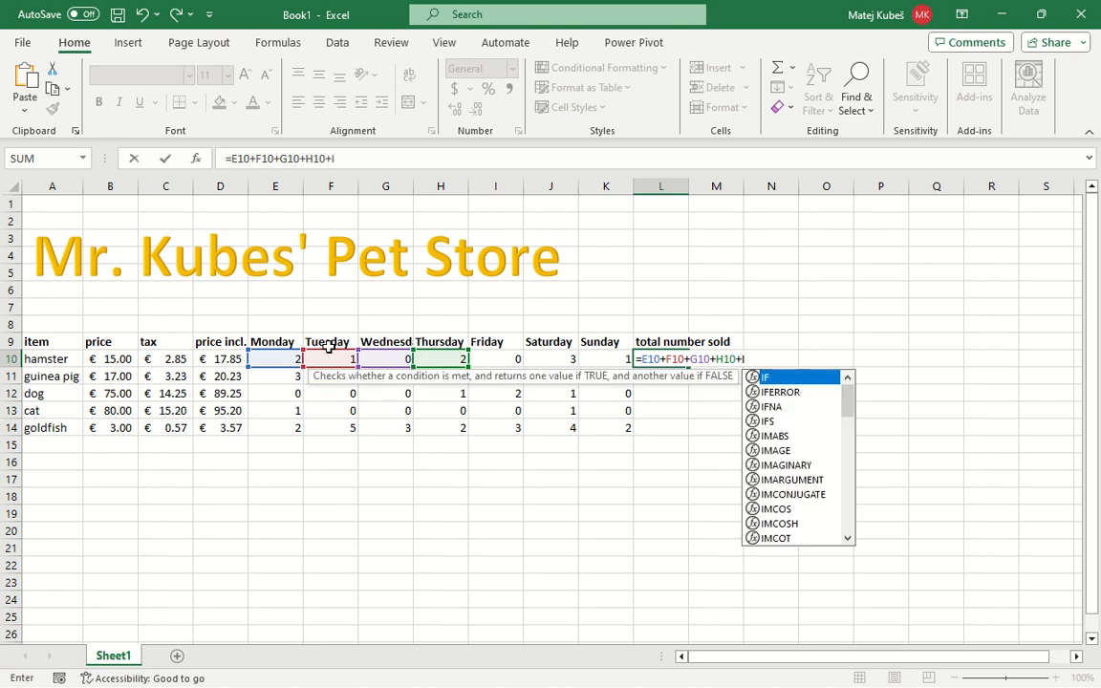
pyautogui.write('10')
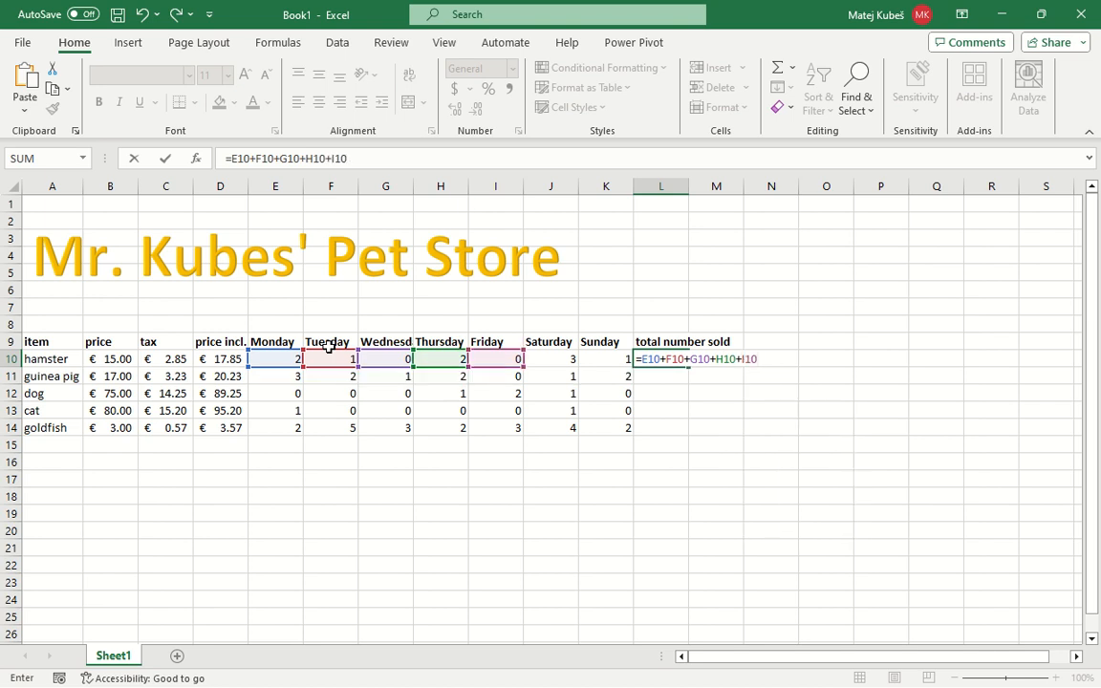
pyautogui.write('+')
pyautogui.write('J10+K10')
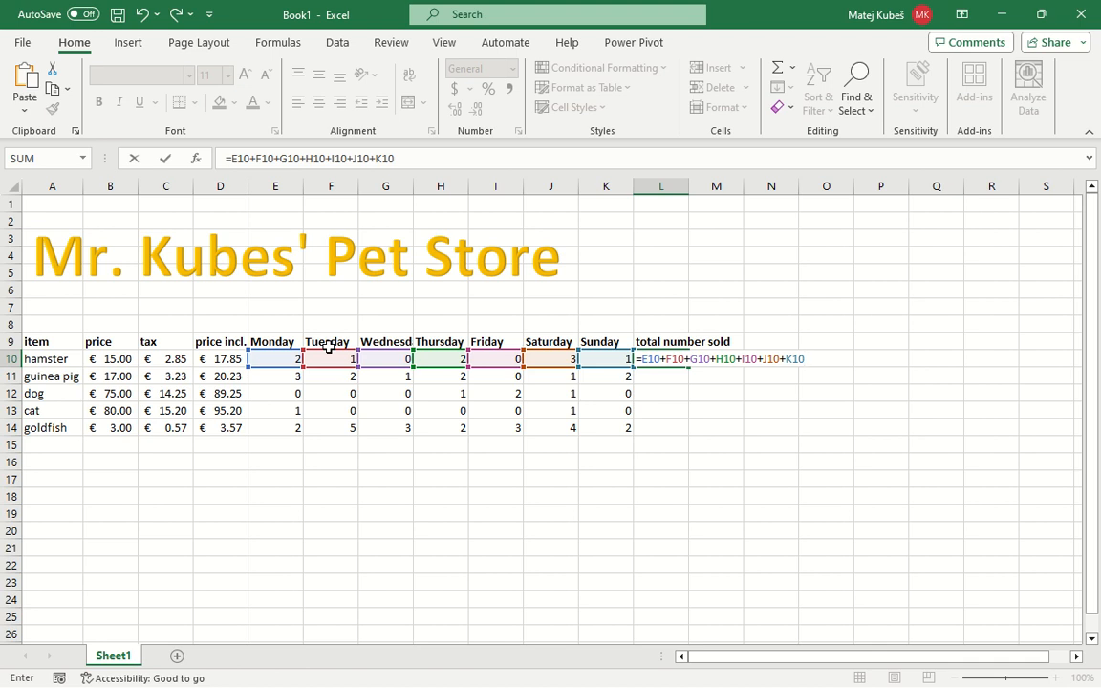
pyautogui.press('Return')
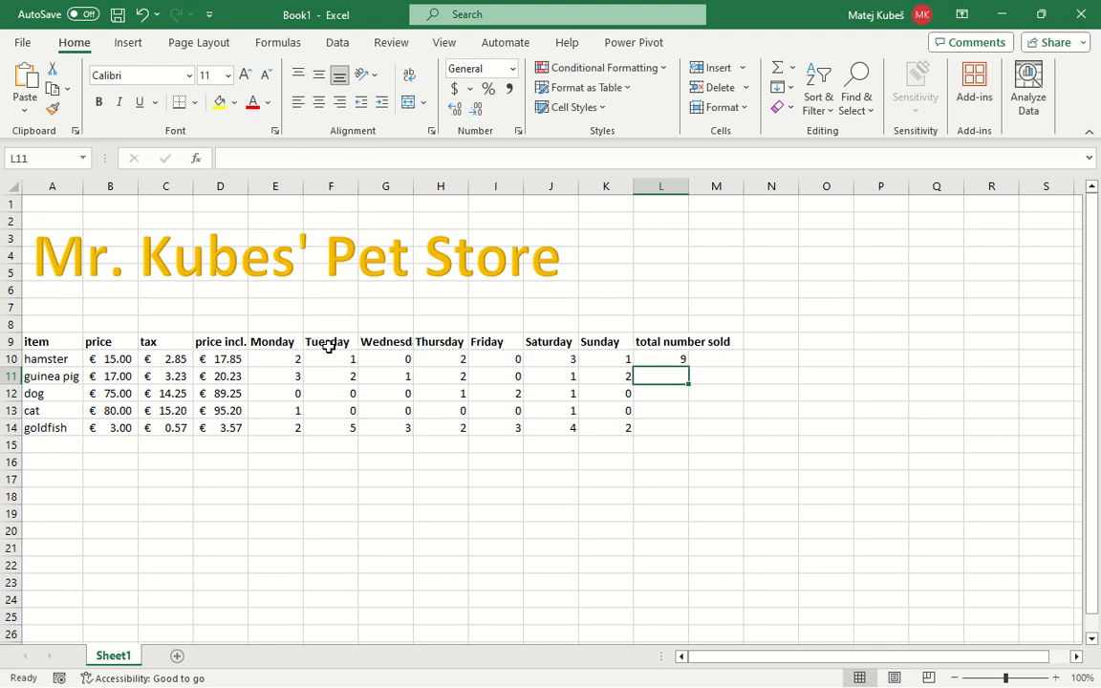
pyautogui.press('Up')
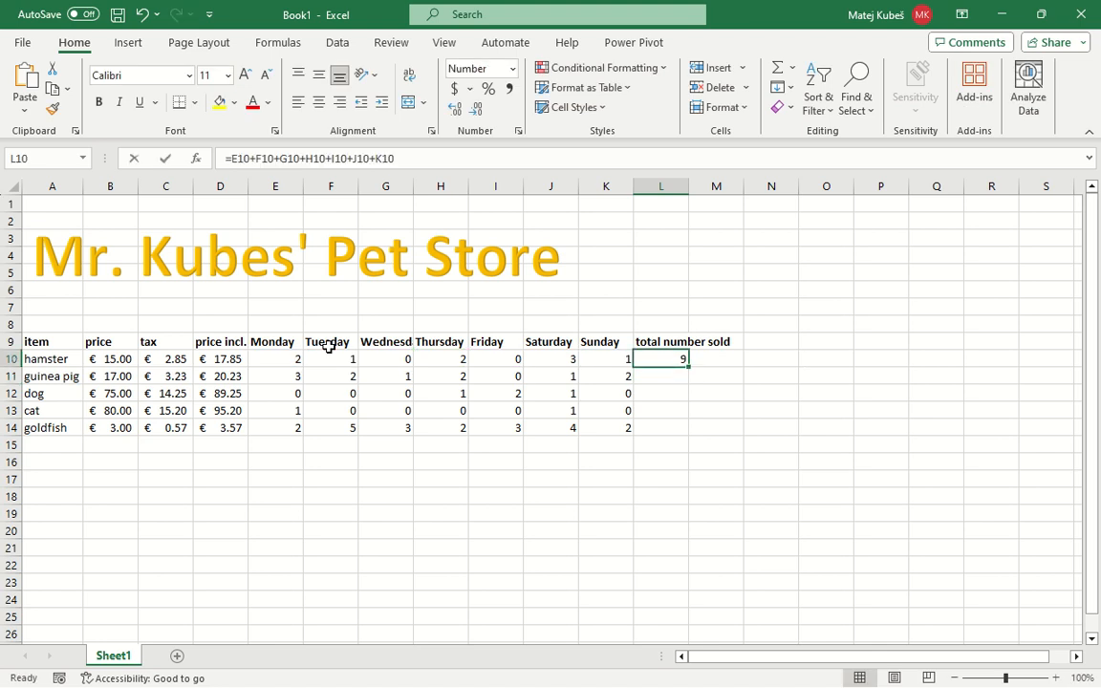
pyautogui.press('F2')
pyautogui.press('Escape')
# Total the guinea pig's weekly sales in L11 with the Sum function over E11:K11
pyautogui.press('Down')
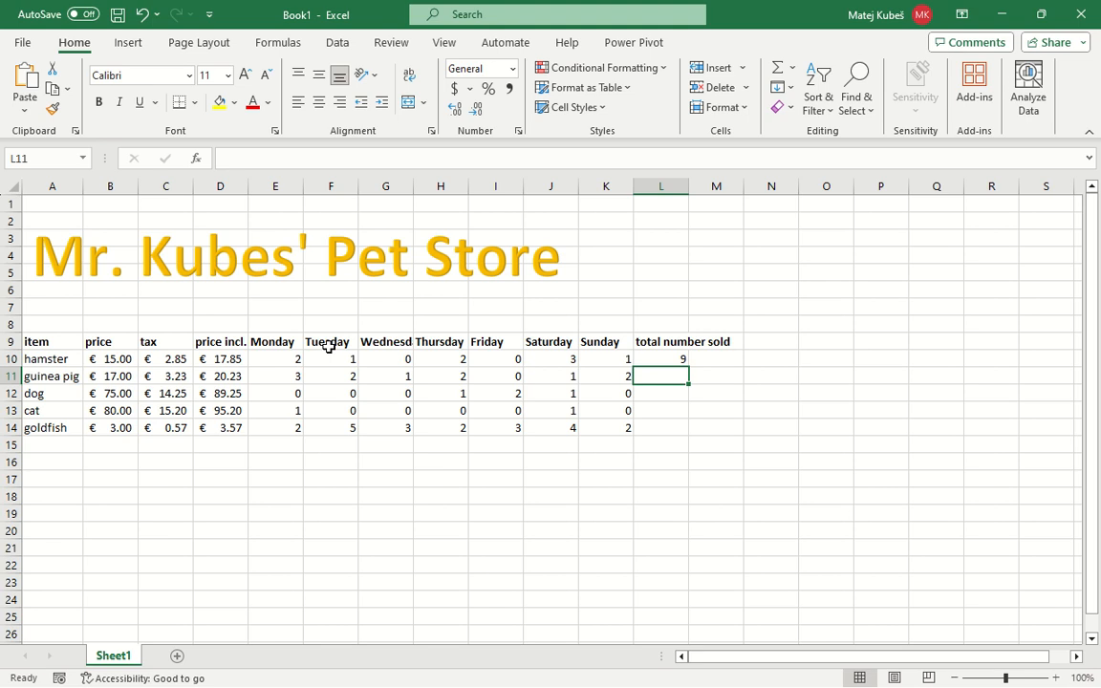
pyautogui.click(792, 74)
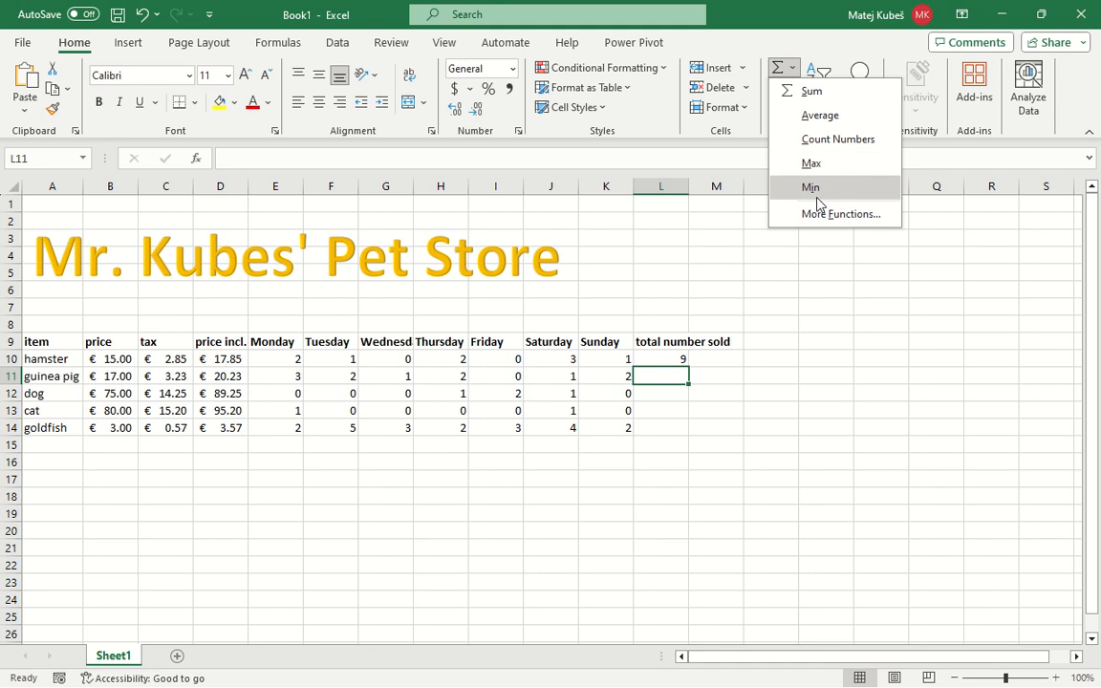
pyautogui.click(828, 94)
pyautogui.press('Left')
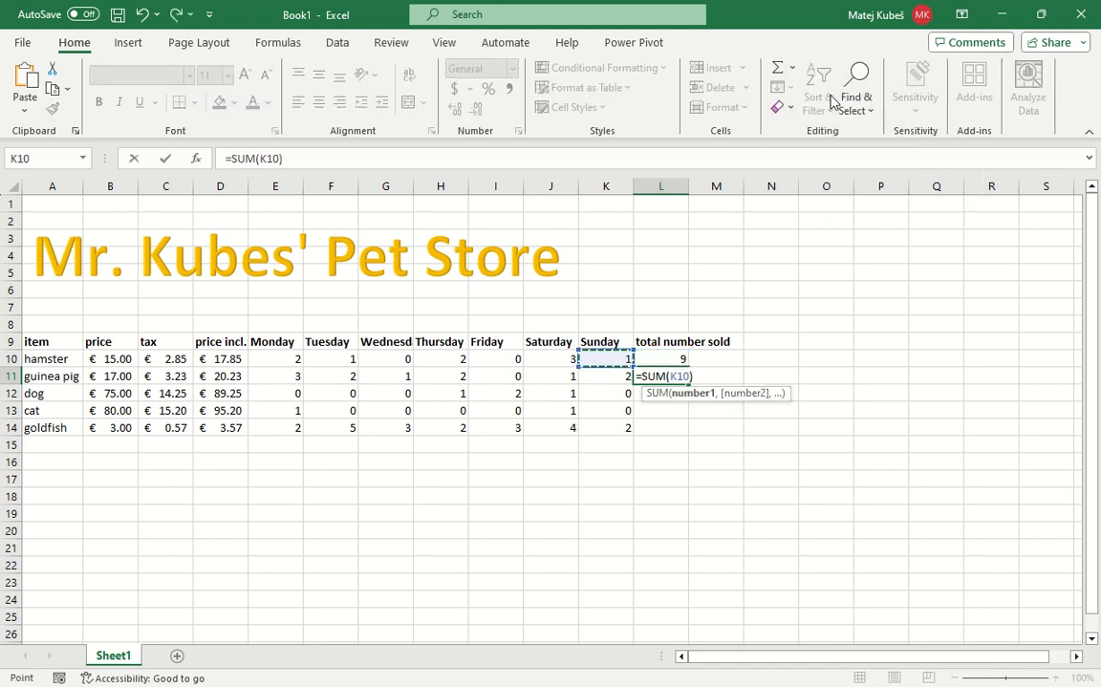
pyautogui.press('Down')
pyautogui.hotkey('shift', 'Left')
pyautogui.hotkey('shift', 'Left')
pyautogui.hotkey('shift', 'Left')
pyautogui.hotkey('shift', 'Left')
pyautogui.hotkey('shift', 'Left')
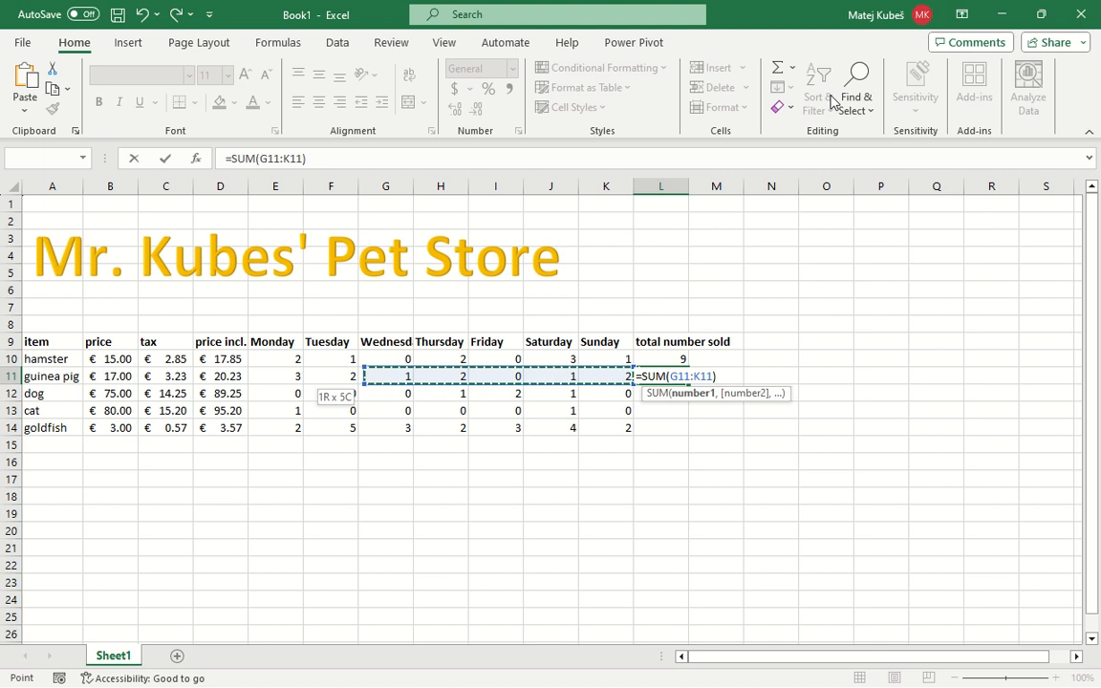
pyautogui.hotkey('shift', 'Left')
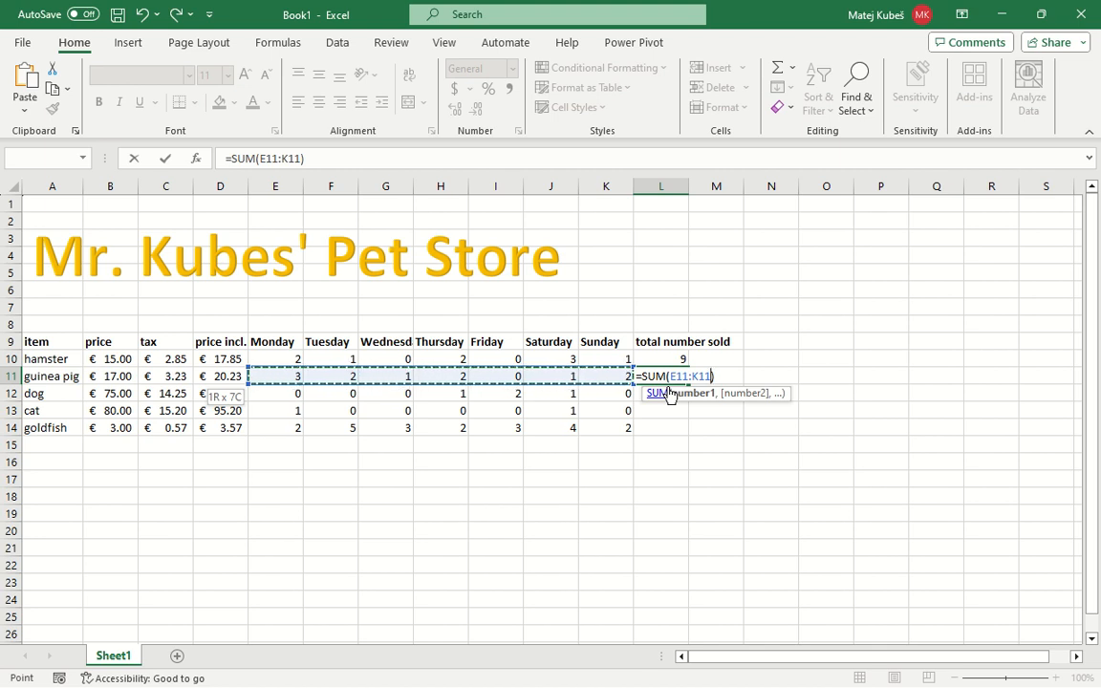
pyautogui.press('Return')
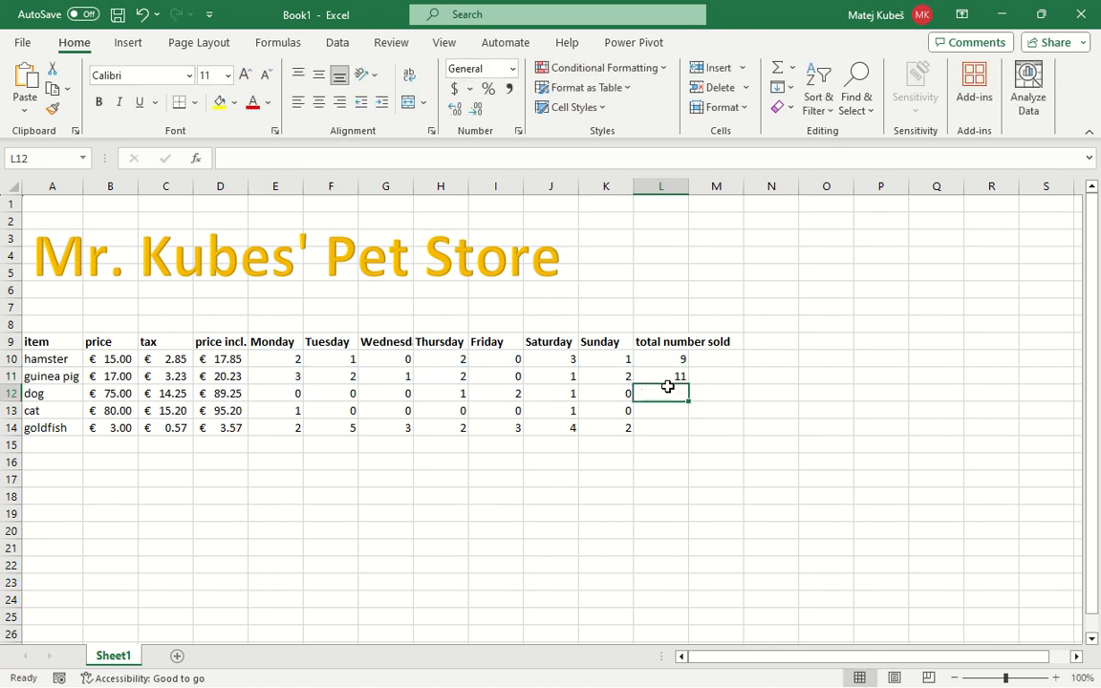
# Examine the guinea pig's daily sales cells and the range used by the sum formula in L11
pyautogui.press('Up')
pyautogui.press('Left')
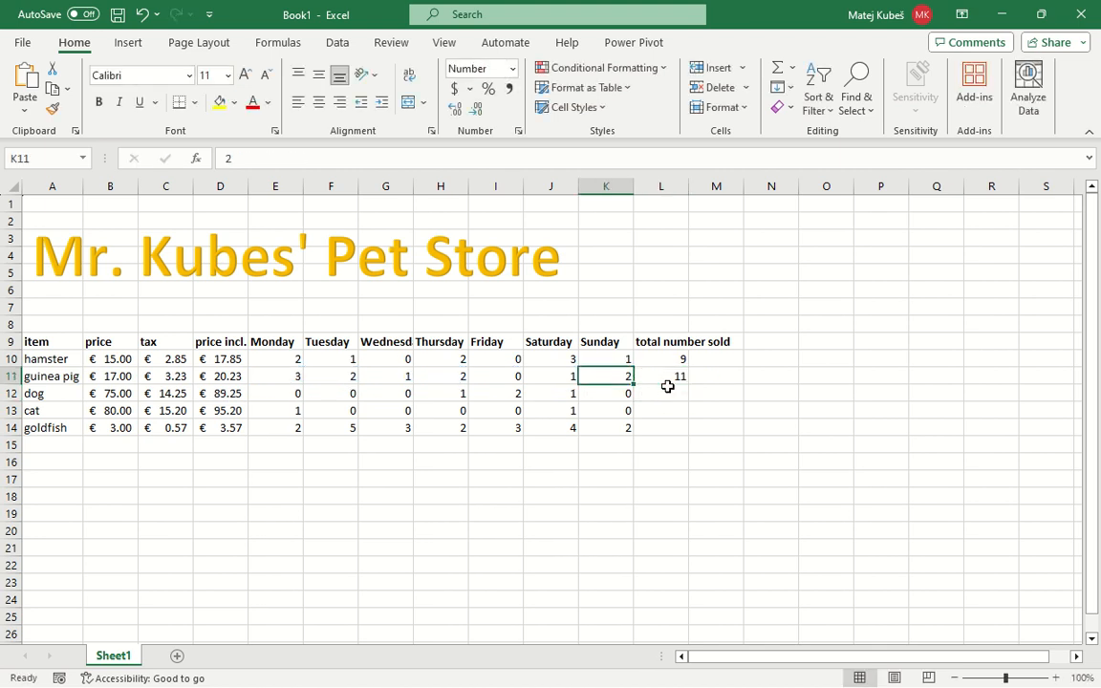
pyautogui.press('Right')
pyautogui.press('Left')
pyautogui.press('Left')
pyautogui.press('Left')
pyautogui.press('Left')
pyautogui.press('Left')
pyautogui.press('Left')
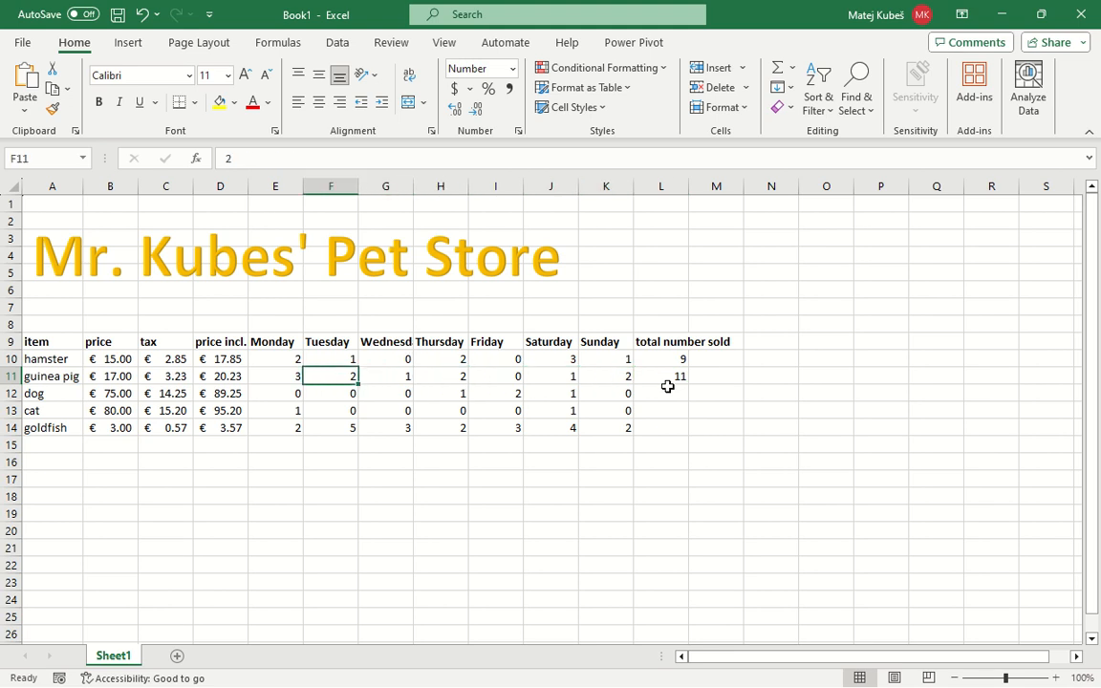
pyautogui.press('Left')
pyautogui.press('Right')
pyautogui.press('Right')
pyautogui.press('Right')
pyautogui.press('Right')
pyautogui.press('Right')
pyautogui.press('Right')
pyautogui.press('Right')
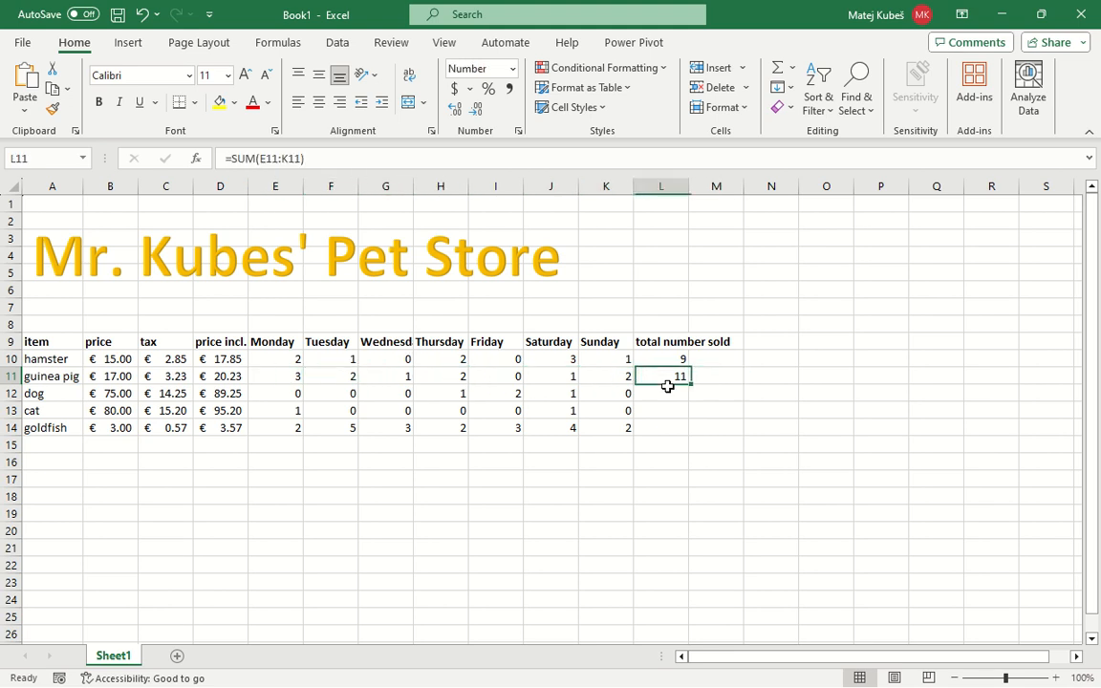
pyautogui.press('F2')
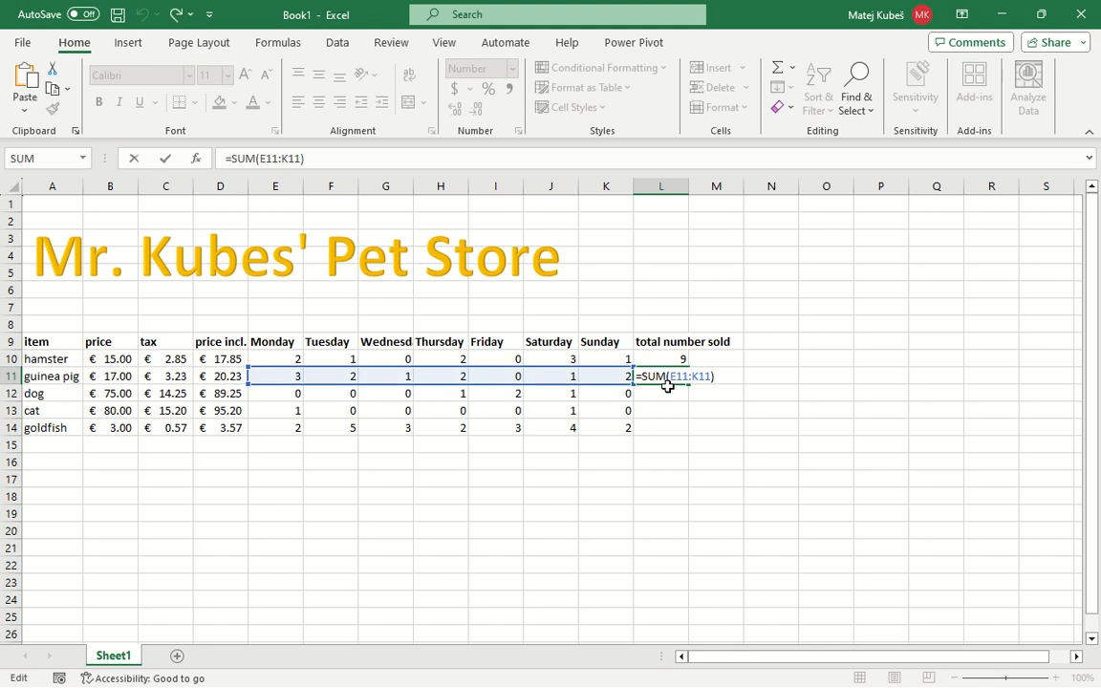
pyautogui.press('Escape')
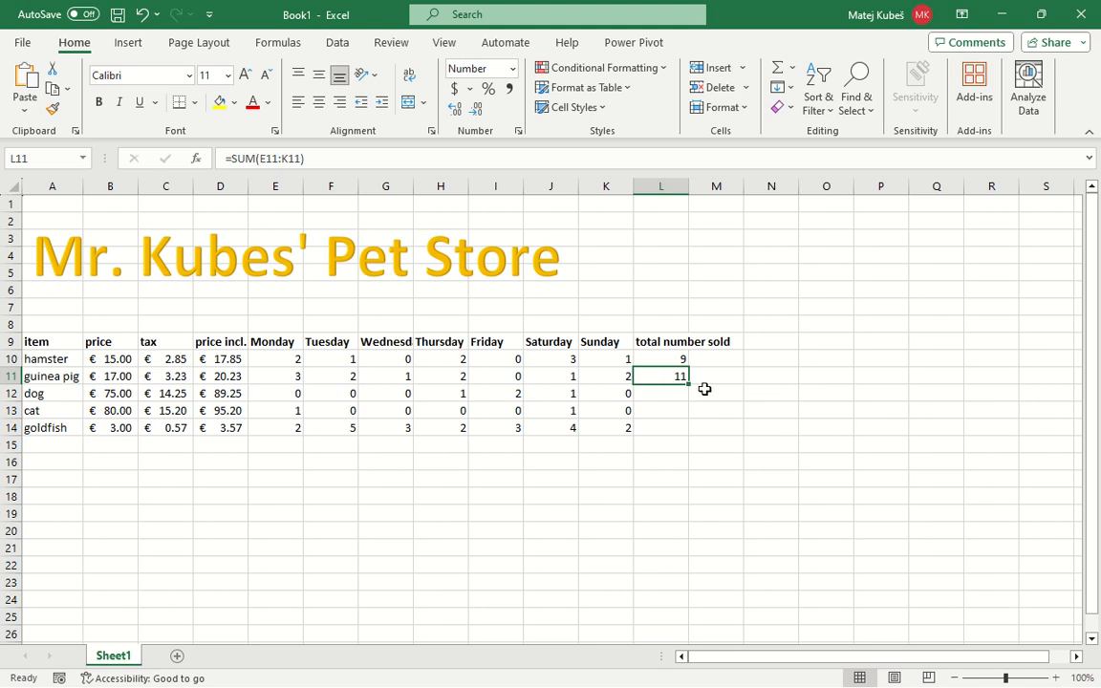
# Fill the sum formula from L11 down to L14 for the dog, cat and goldfish
pyautogui.moveTo(688, 385); pyautogui.dragTo(688, 430)
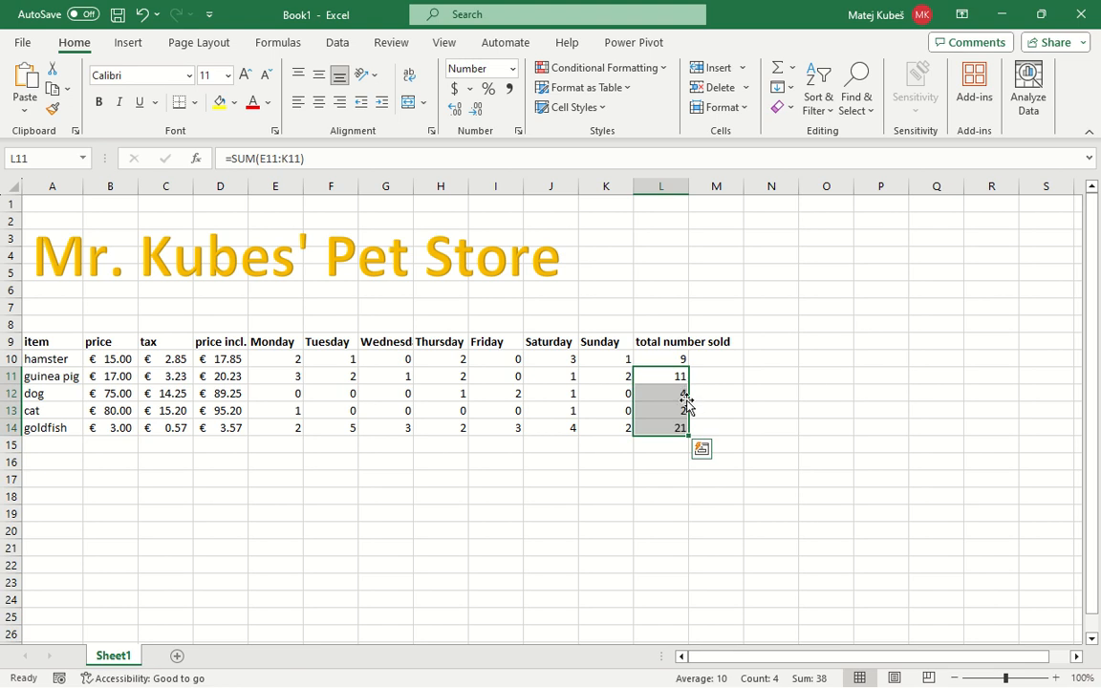
pyautogui.press('Down')
pyautogui.press('Down')
pyautogui.press('Down')
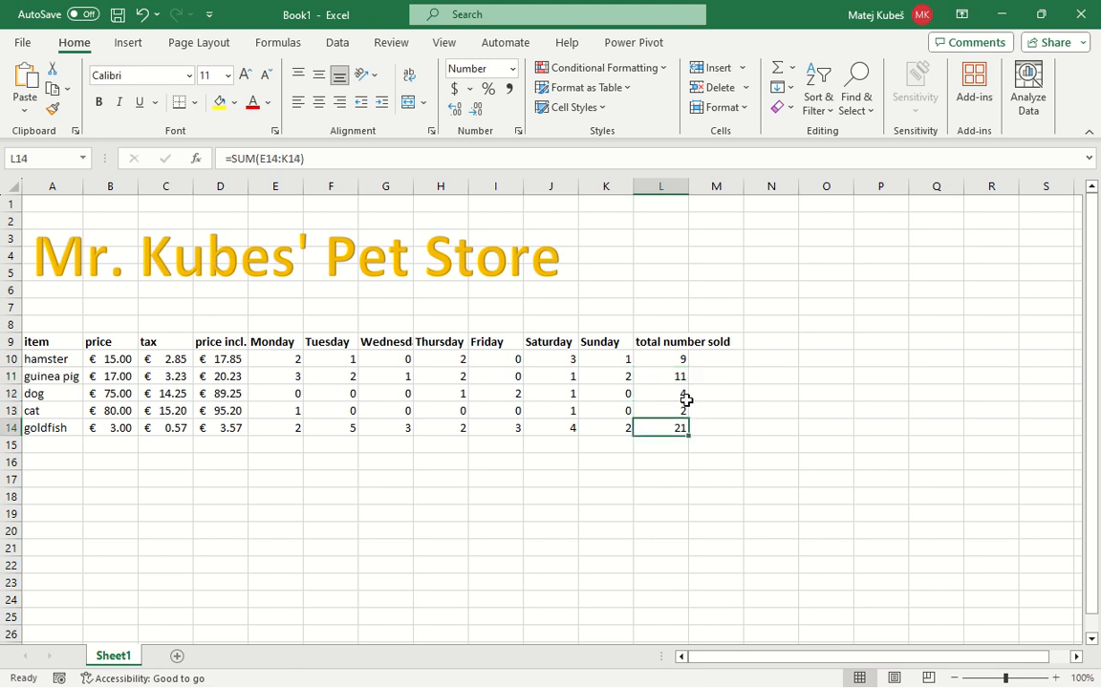
pyautogui.press('Up')
pyautogui.press('Up')
pyautogui.press('Up')
pyautogui.press('Up')
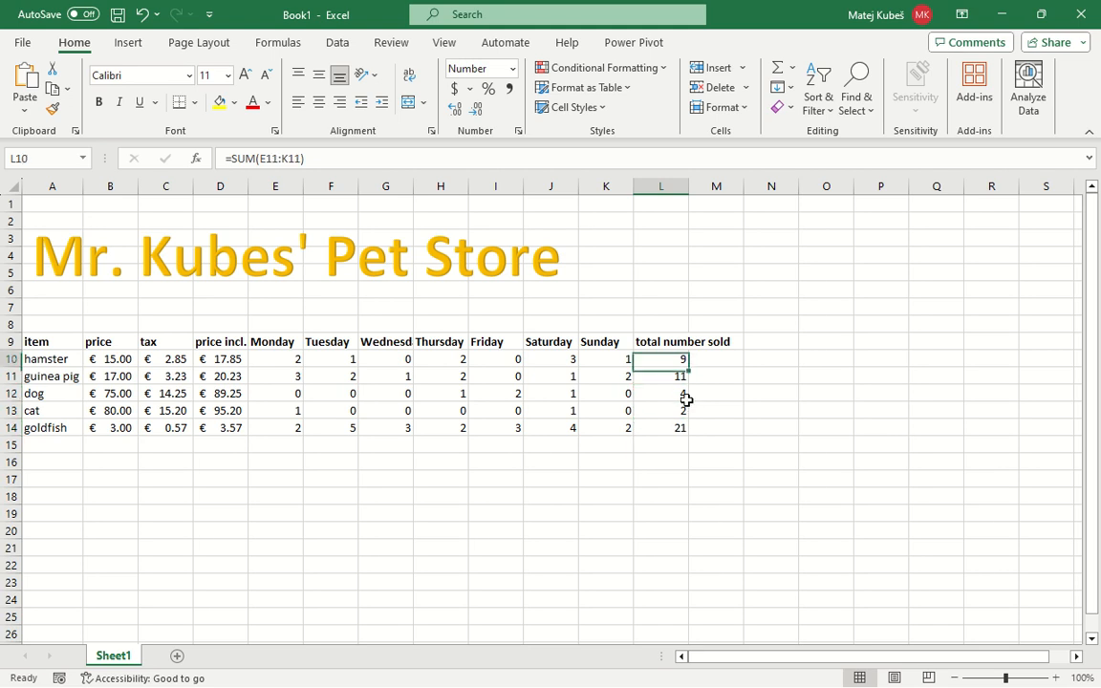
# Add the heading "total sales" in M9, beside the total number sold heading
pyautogui.press('Right')
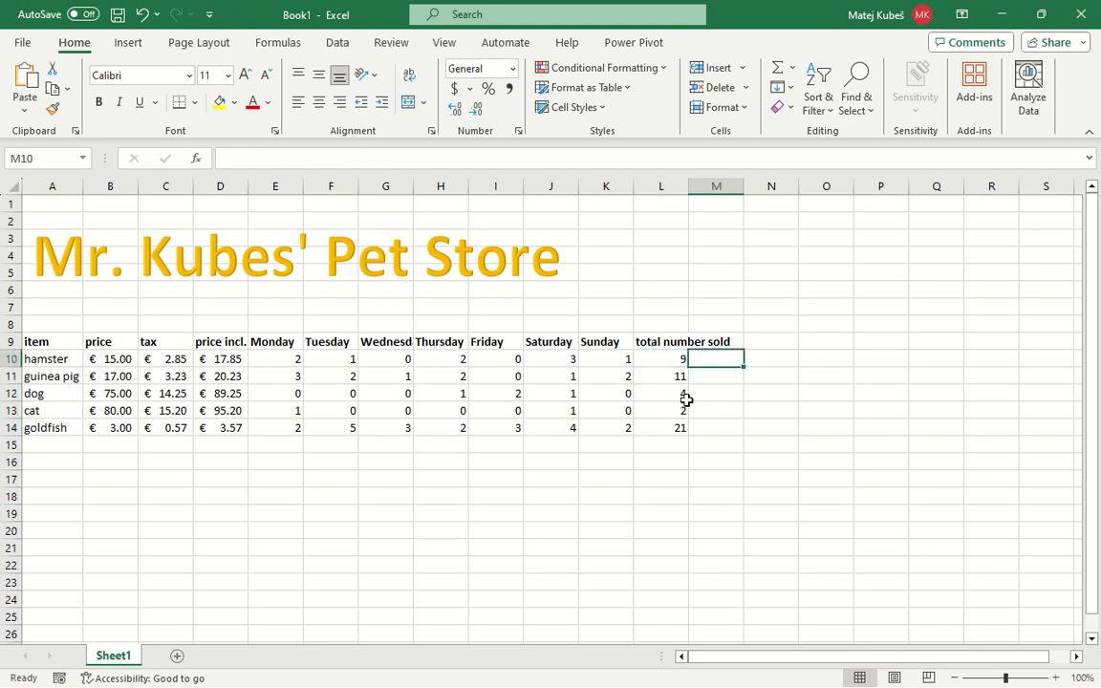
pyautogui.press('Up')
pyautogui.write('total sav')
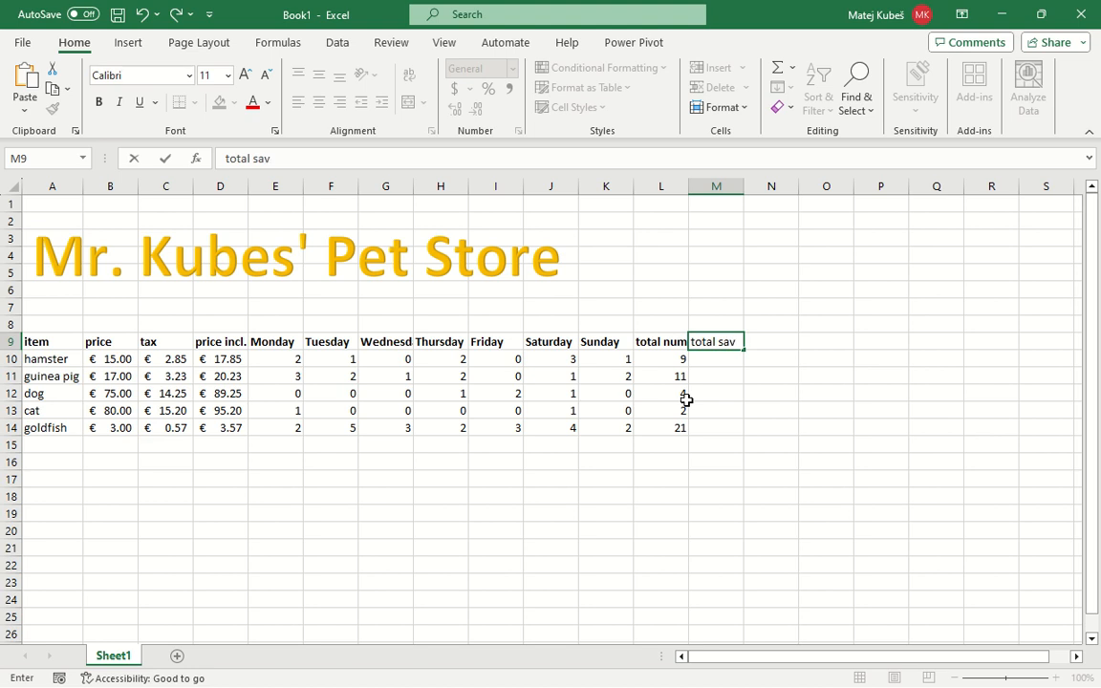
pyautogui.press('BackSpace')
pyautogui.write('les')
pyautogui.press('Return')
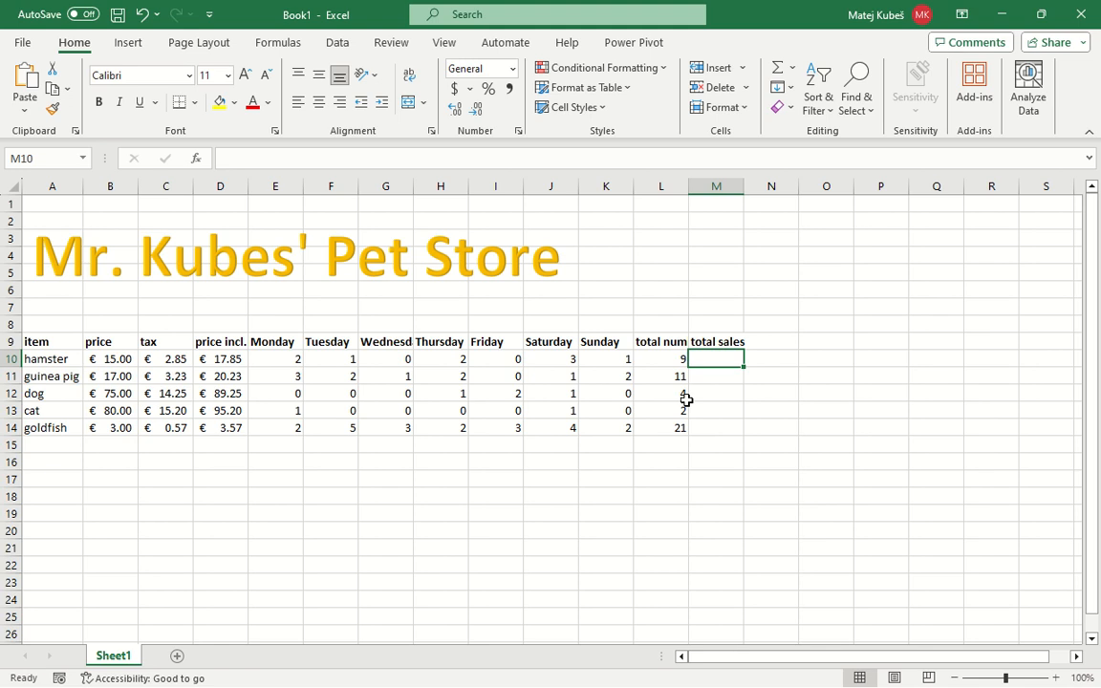
# Calculate the hamster's total sales in M10 with =L10*D10 and fill the formula down to M14
pyautogui.write('=')
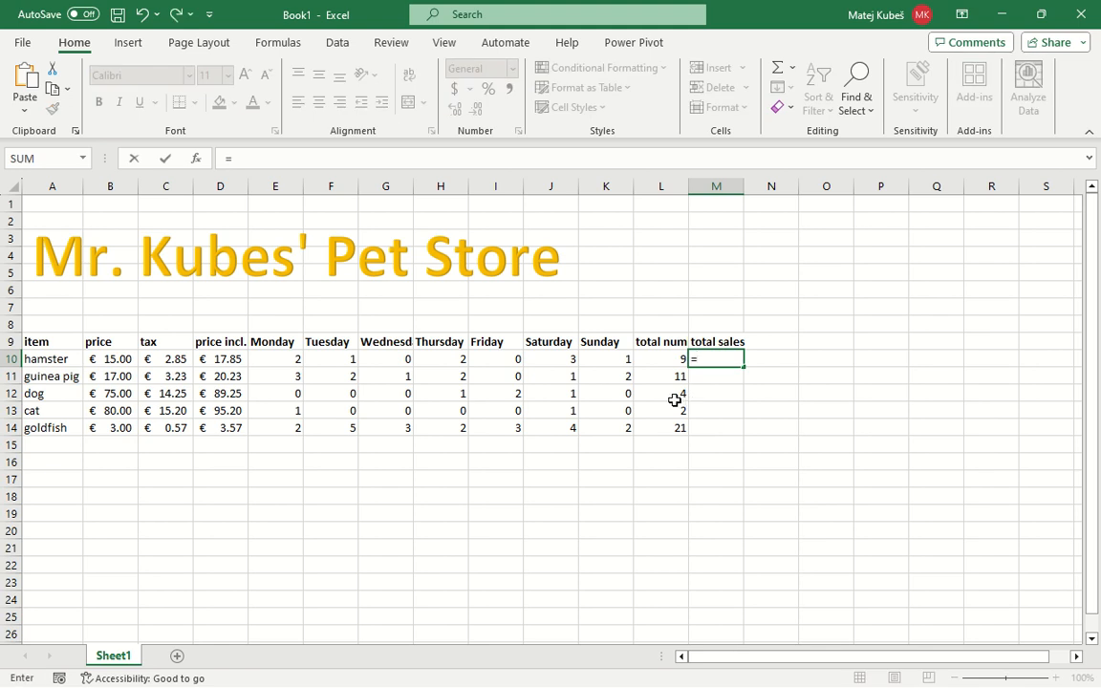
pyautogui.click(654, 360)
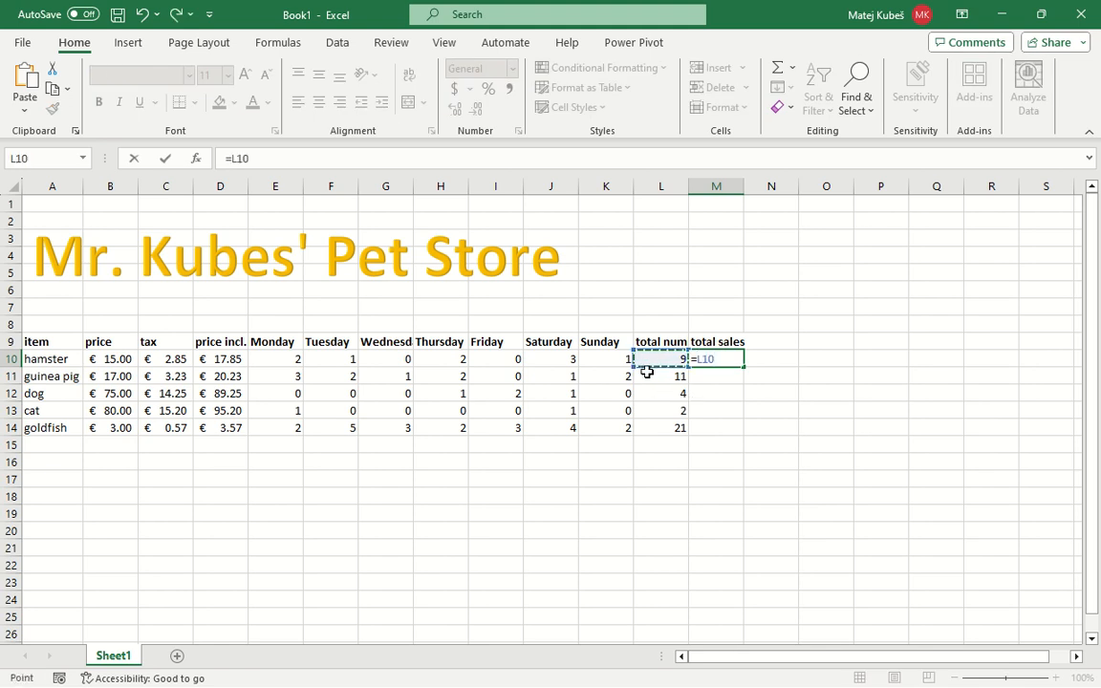
pyautogui.write('*')
pyautogui.click(218, 358)
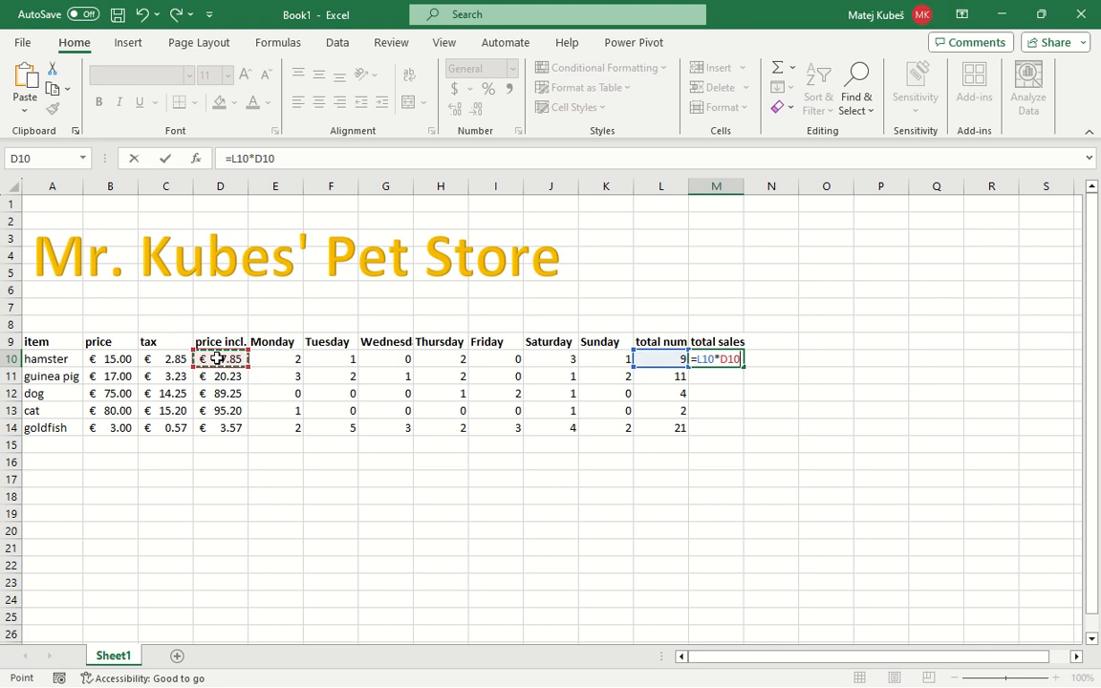
pyautogui.press('Return')
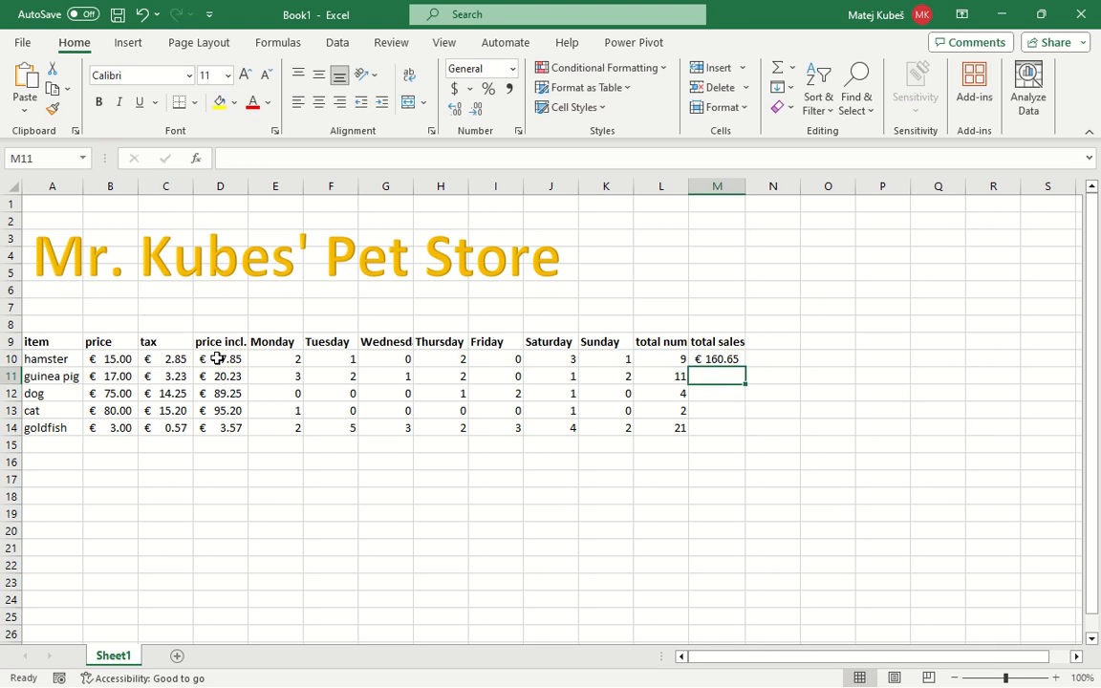
pyautogui.doubleClick(715, 358)
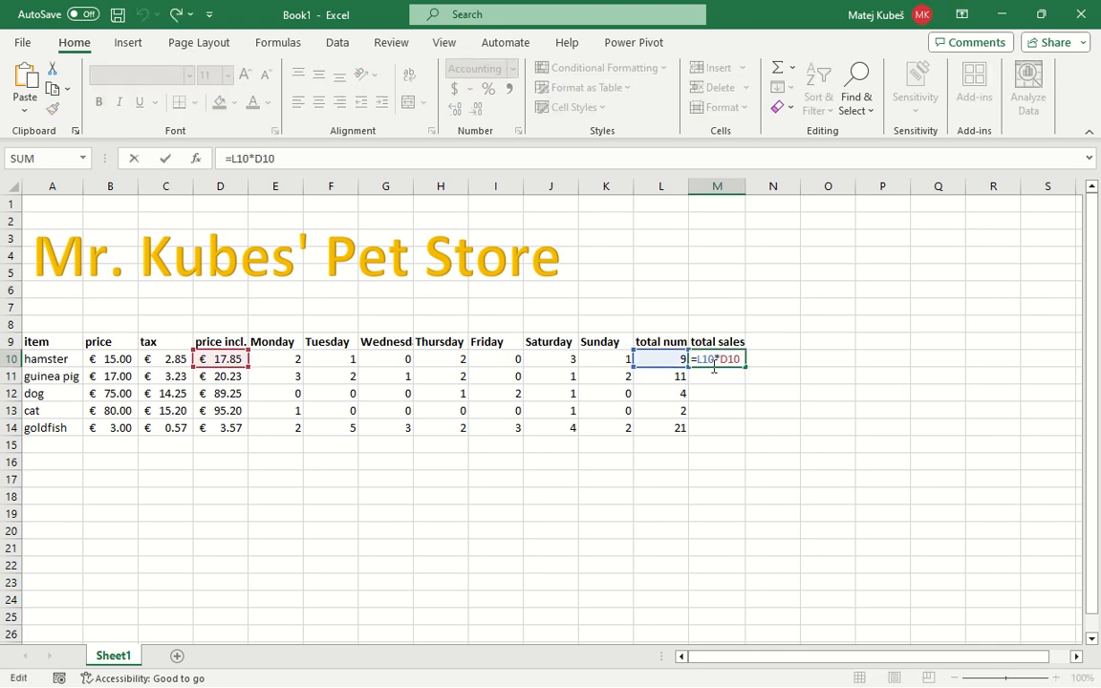
pyautogui.press('Escape')
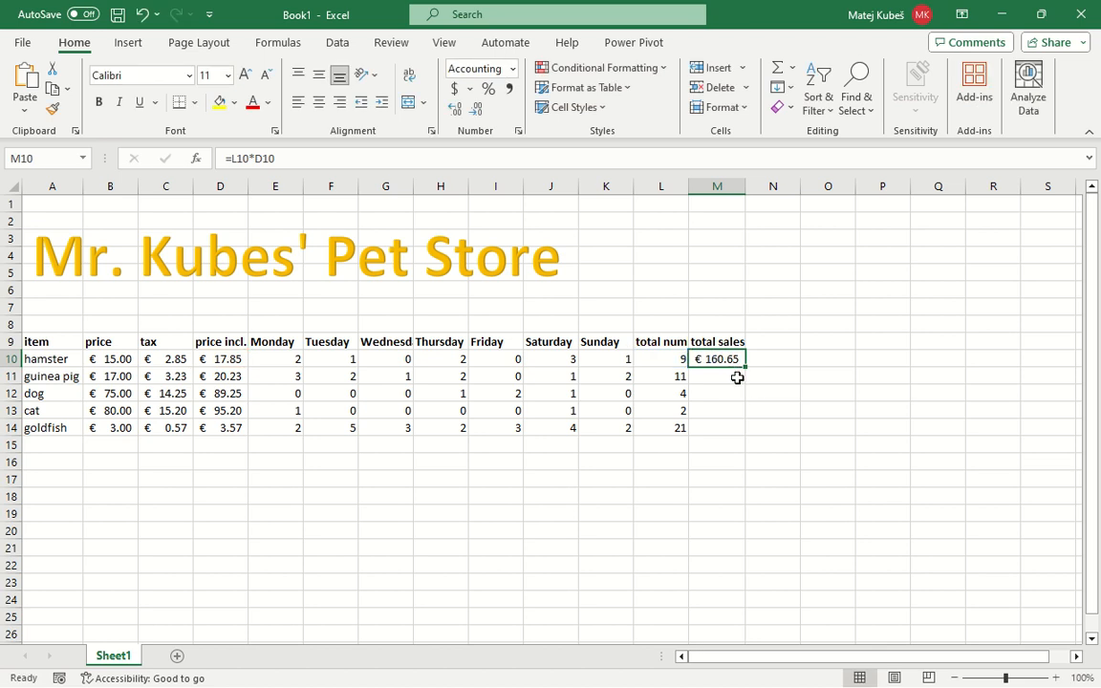
pyautogui.moveTo(746, 366); pyautogui.dragTo(741, 432)
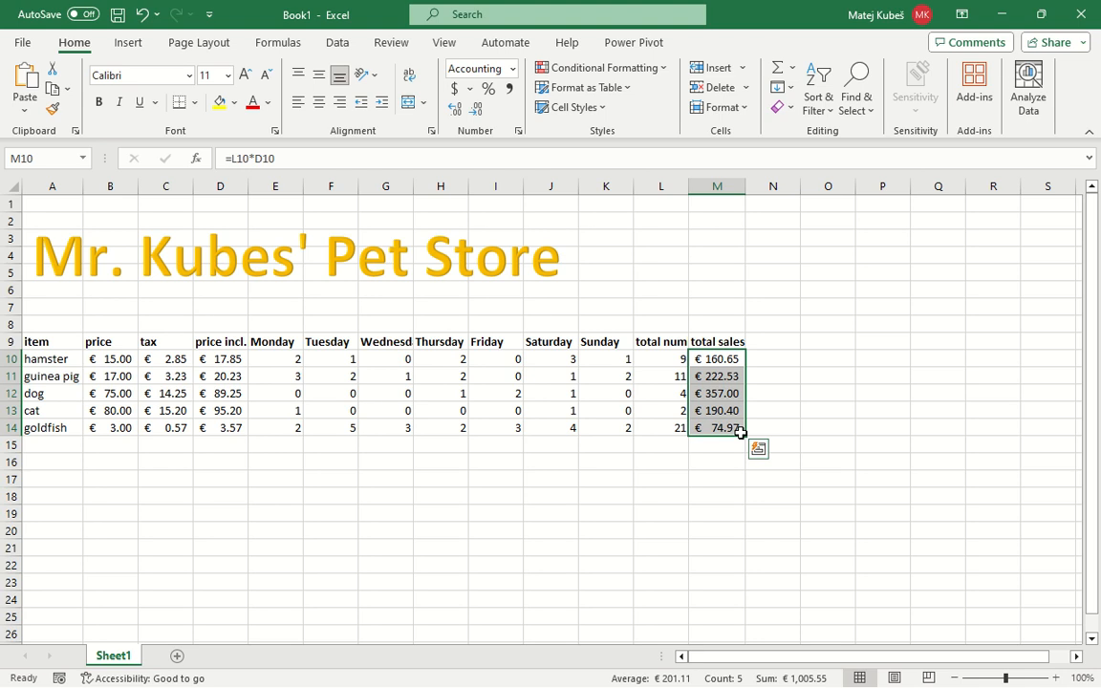
# Sum the total sales M10:M14 in M15 and make the result bold
pyautogui.press('Down')
pyautogui.press('Down')
pyautogui.press('Down')
pyautogui.press('Down')
pyautogui.press('Down')
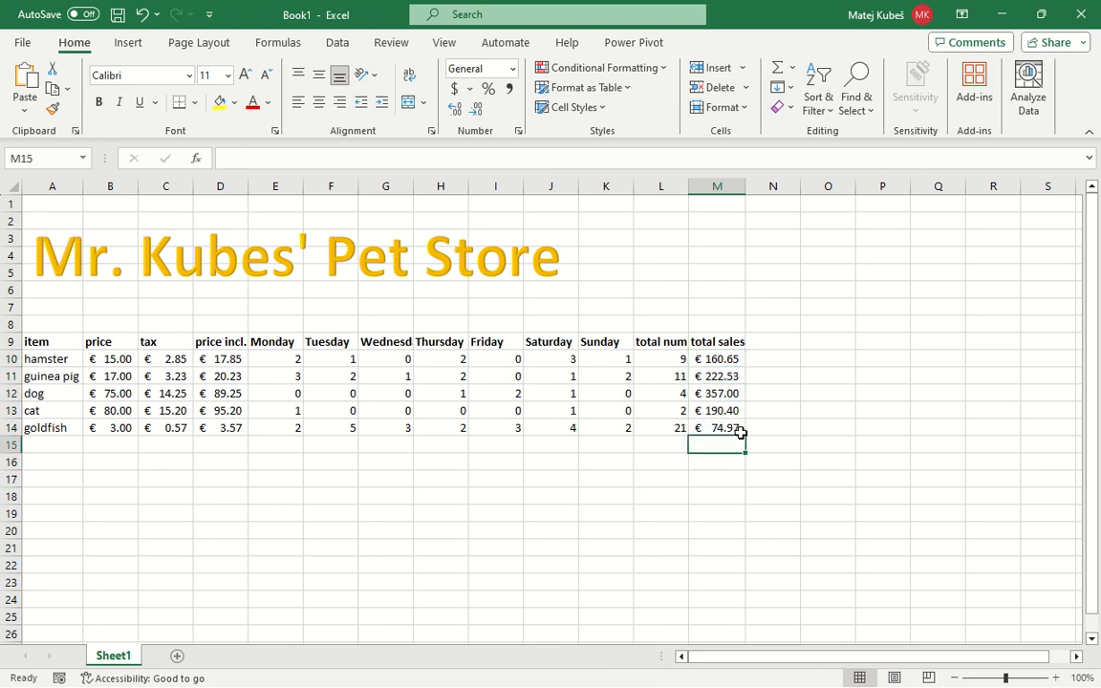
pyautogui.click(793, 75)
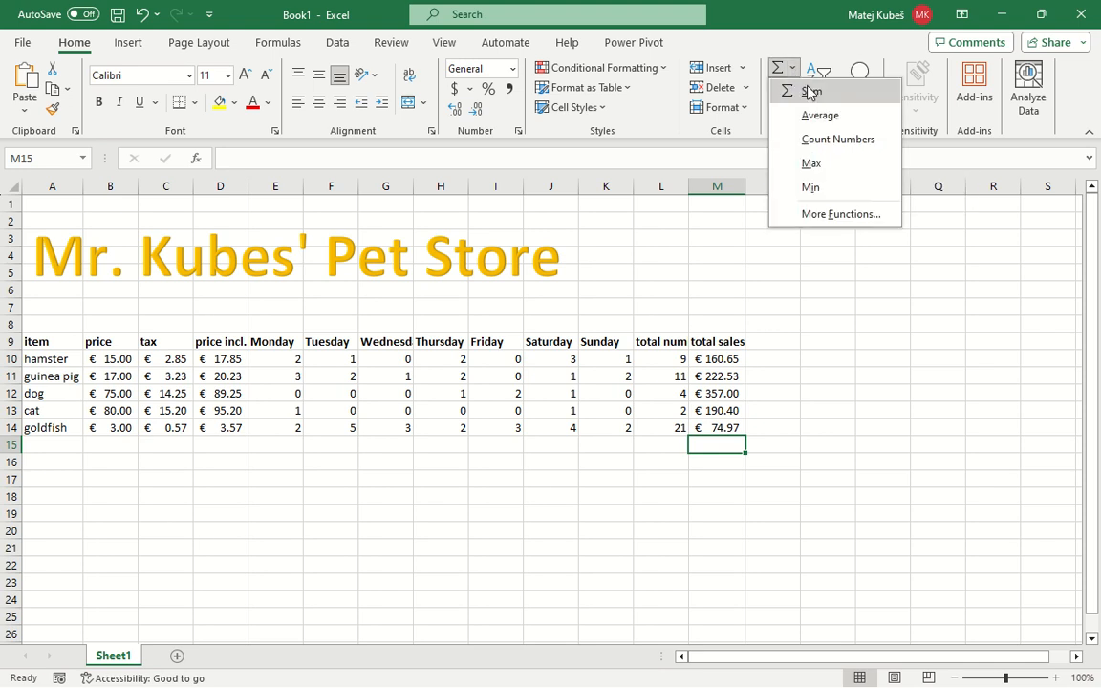
pyautogui.click(811, 91)
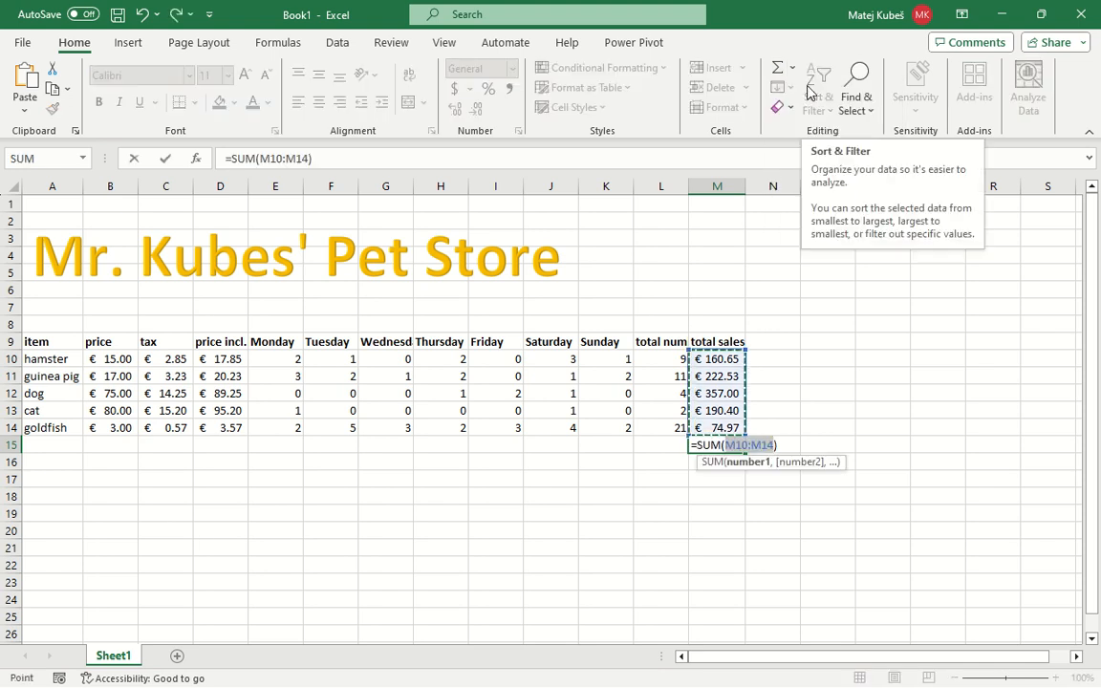
pyautogui.press('Return')
pyautogui.press('Up')
pyautogui.hotkey('ctrl', 'b')
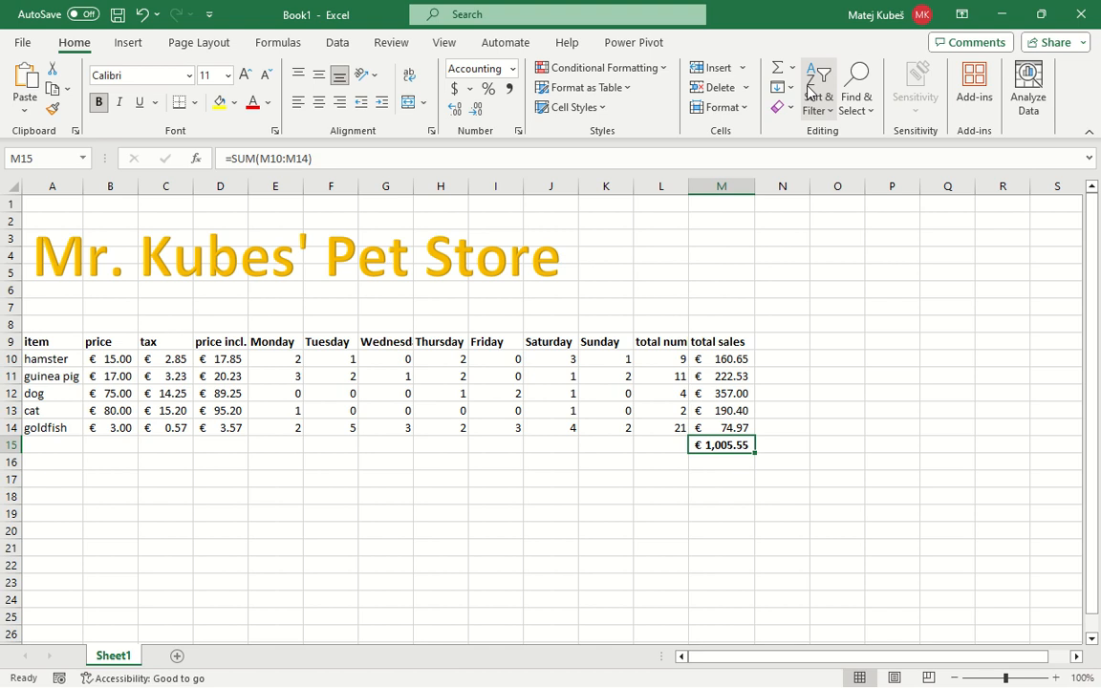